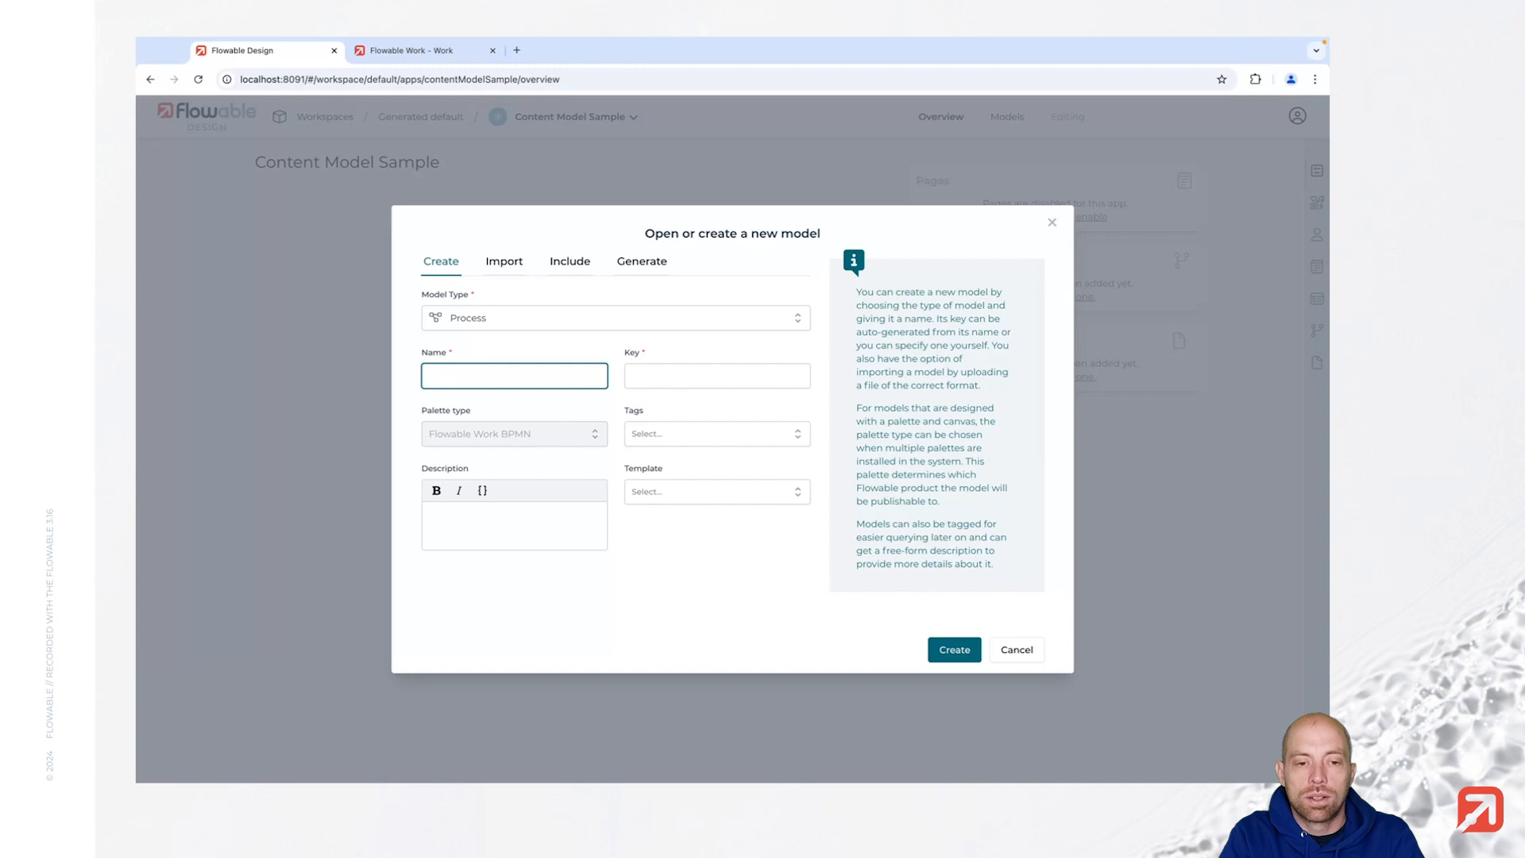
Step: Create a process model named "Upload Personal Documents"
{"action": "type", "text": "oad Personal Documents"}
{"action": "left_click", "coordinate": [963, 642]}
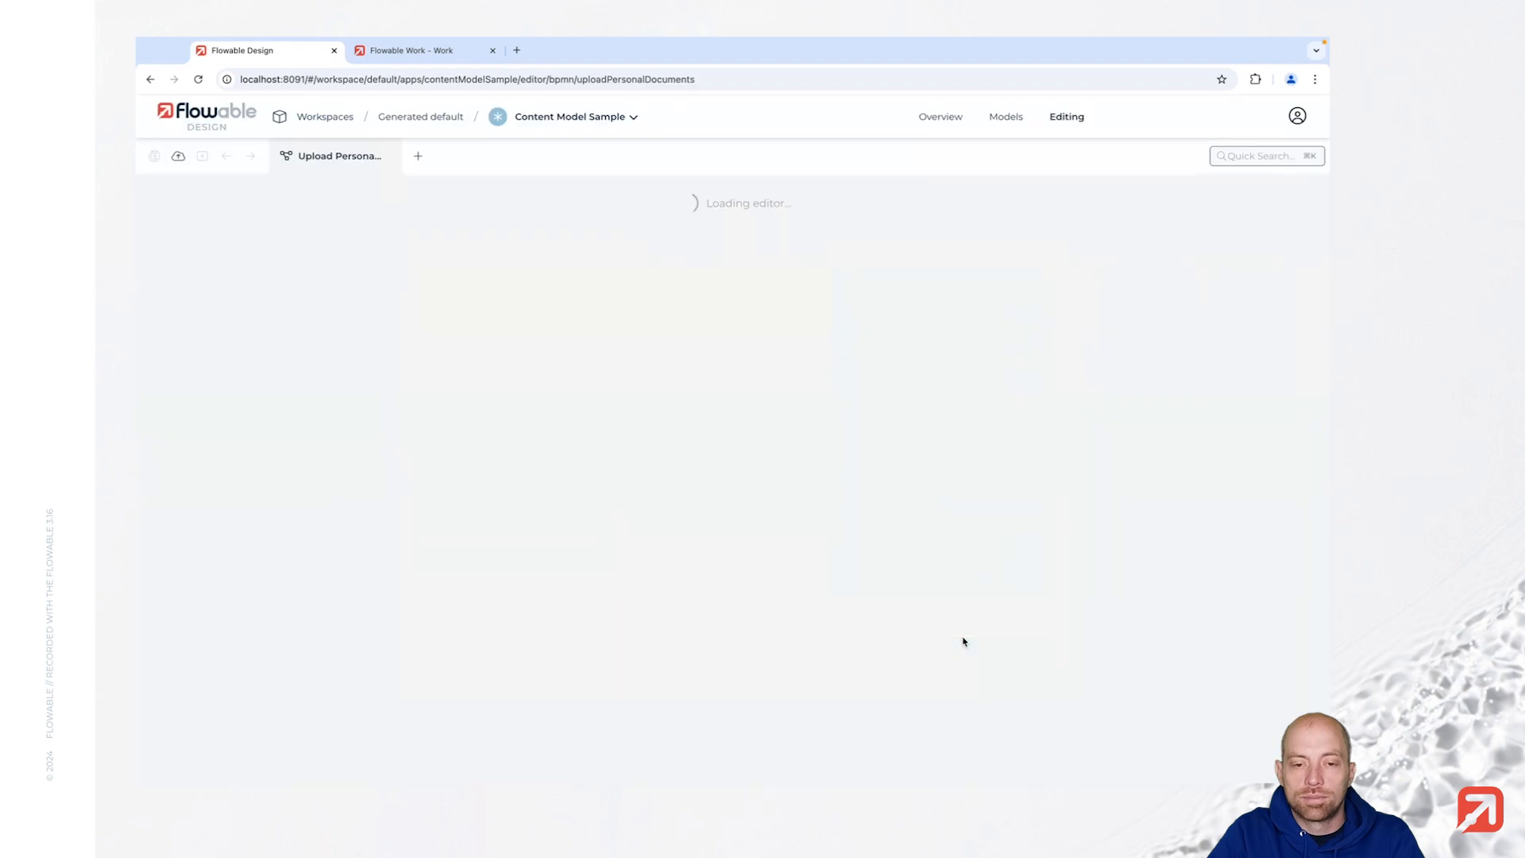
Step: Add a user task named "Upload personal documents" after the start event, followed by an end event
{"action": "left_click", "coordinate": [357, 358]}
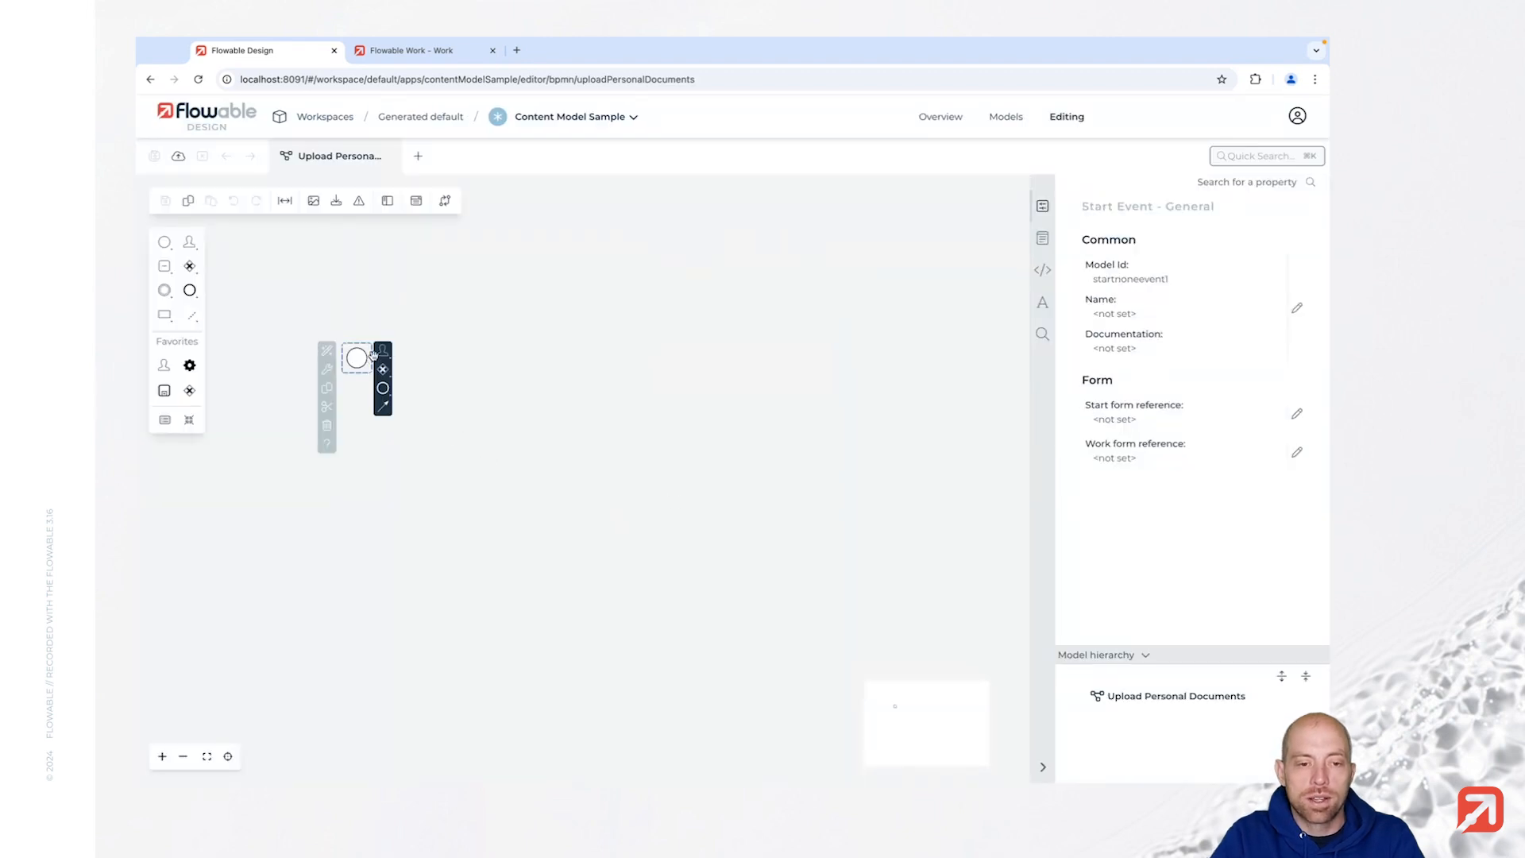
{"action": "left_click", "coordinate": [379, 351]}
{"action": "left_click", "coordinate": [429, 350]}
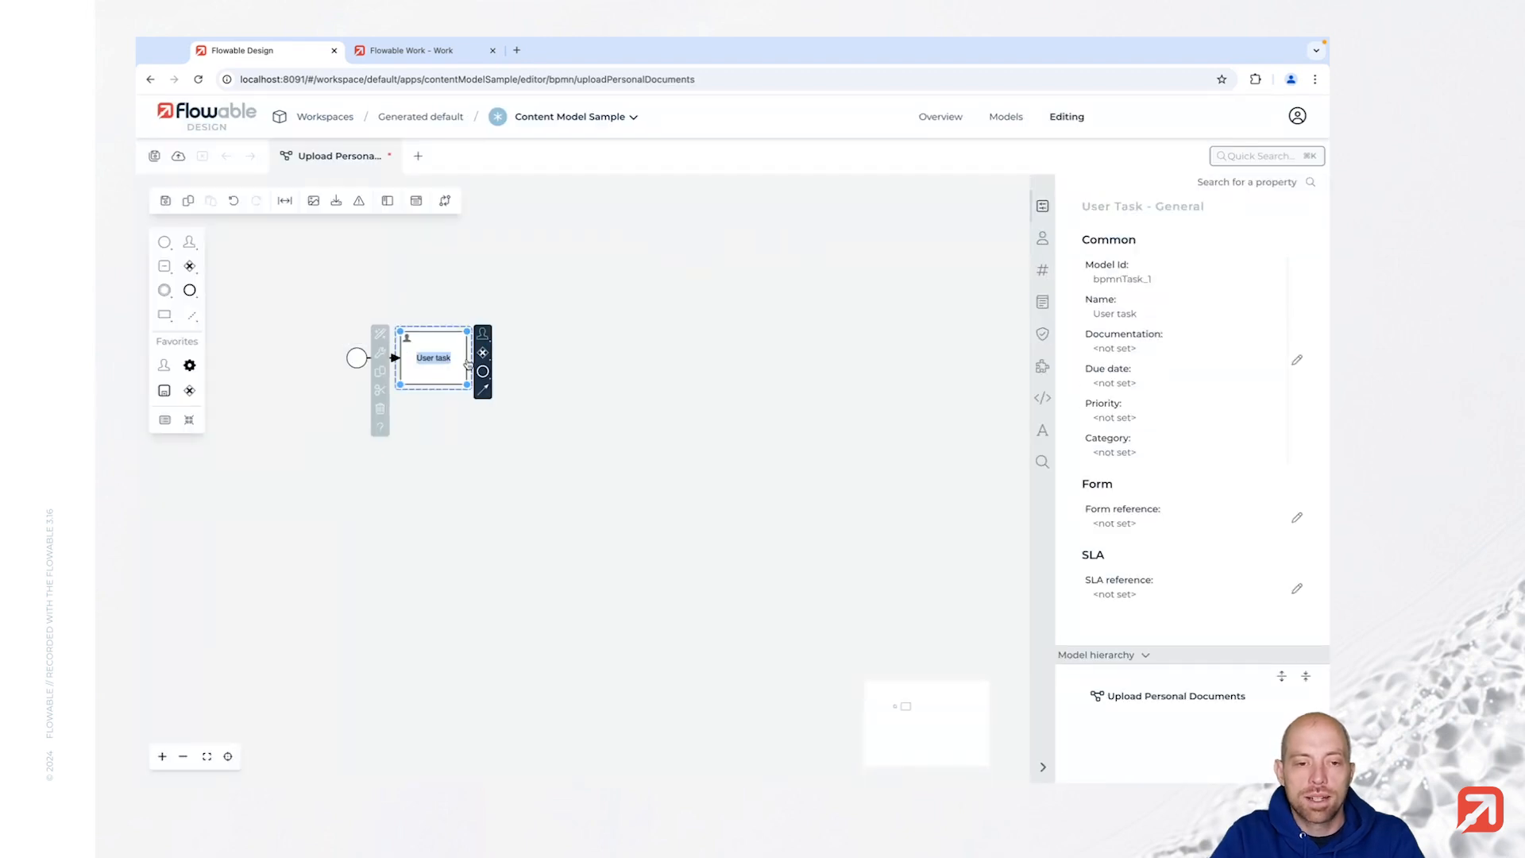
{"action": "type", "text": "Upload"}
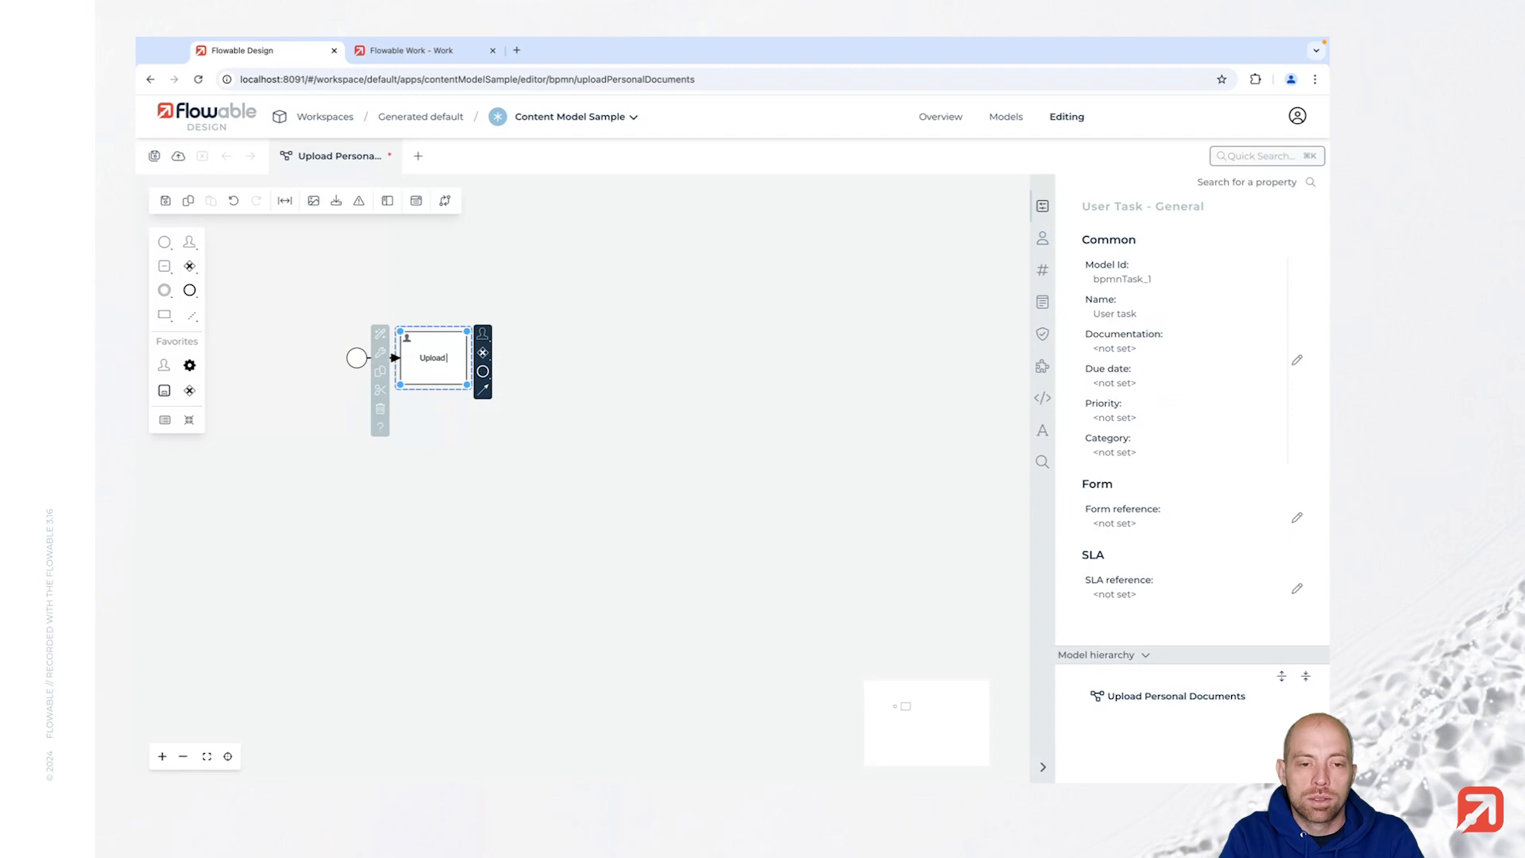
{"action": "type", "text": " personal documents"}
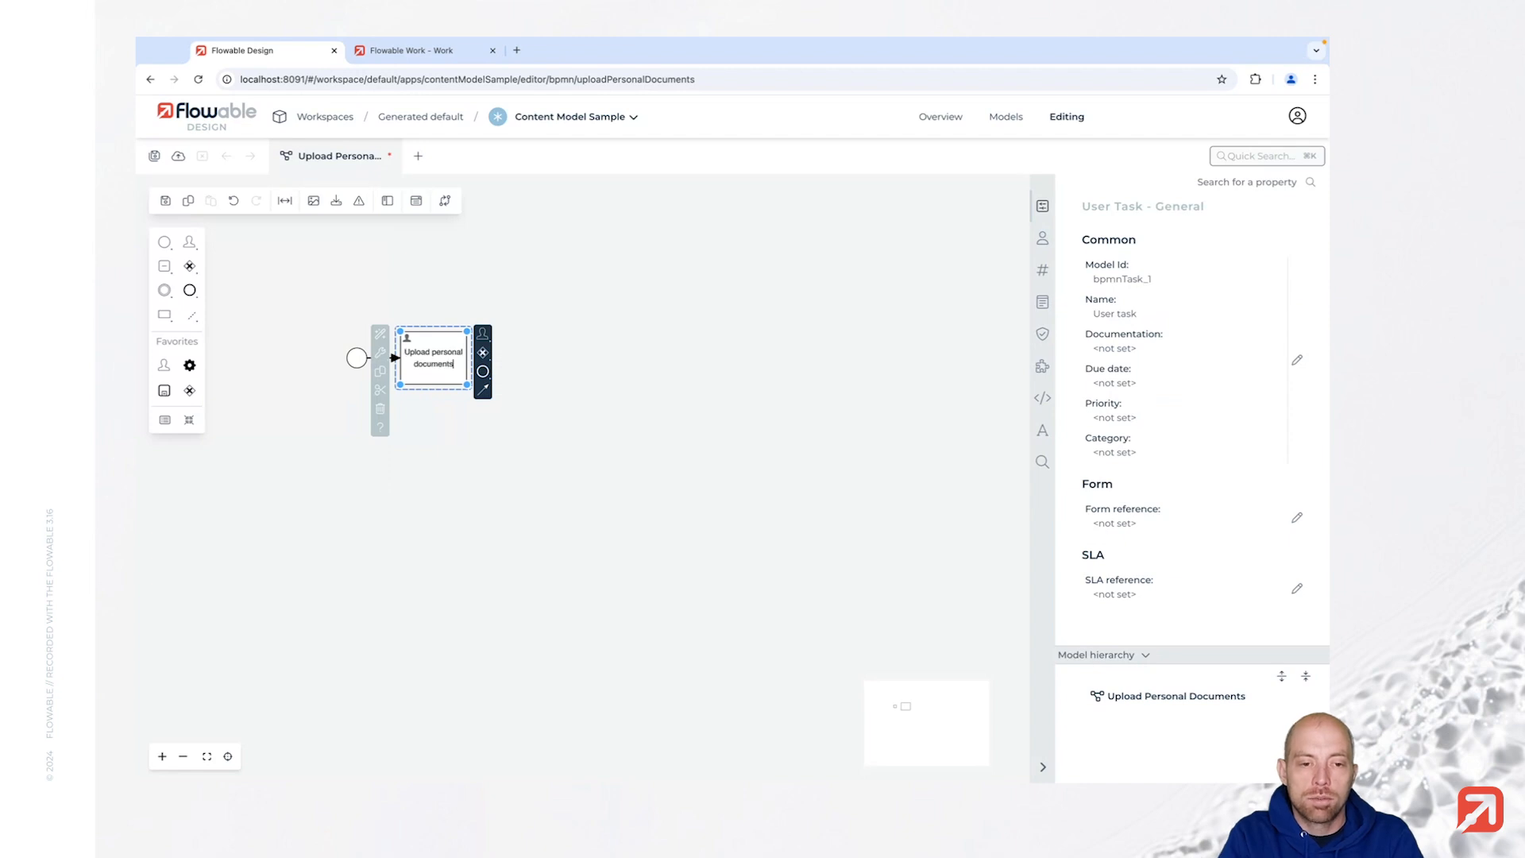
{"action": "left_click", "coordinate": [482, 371]}
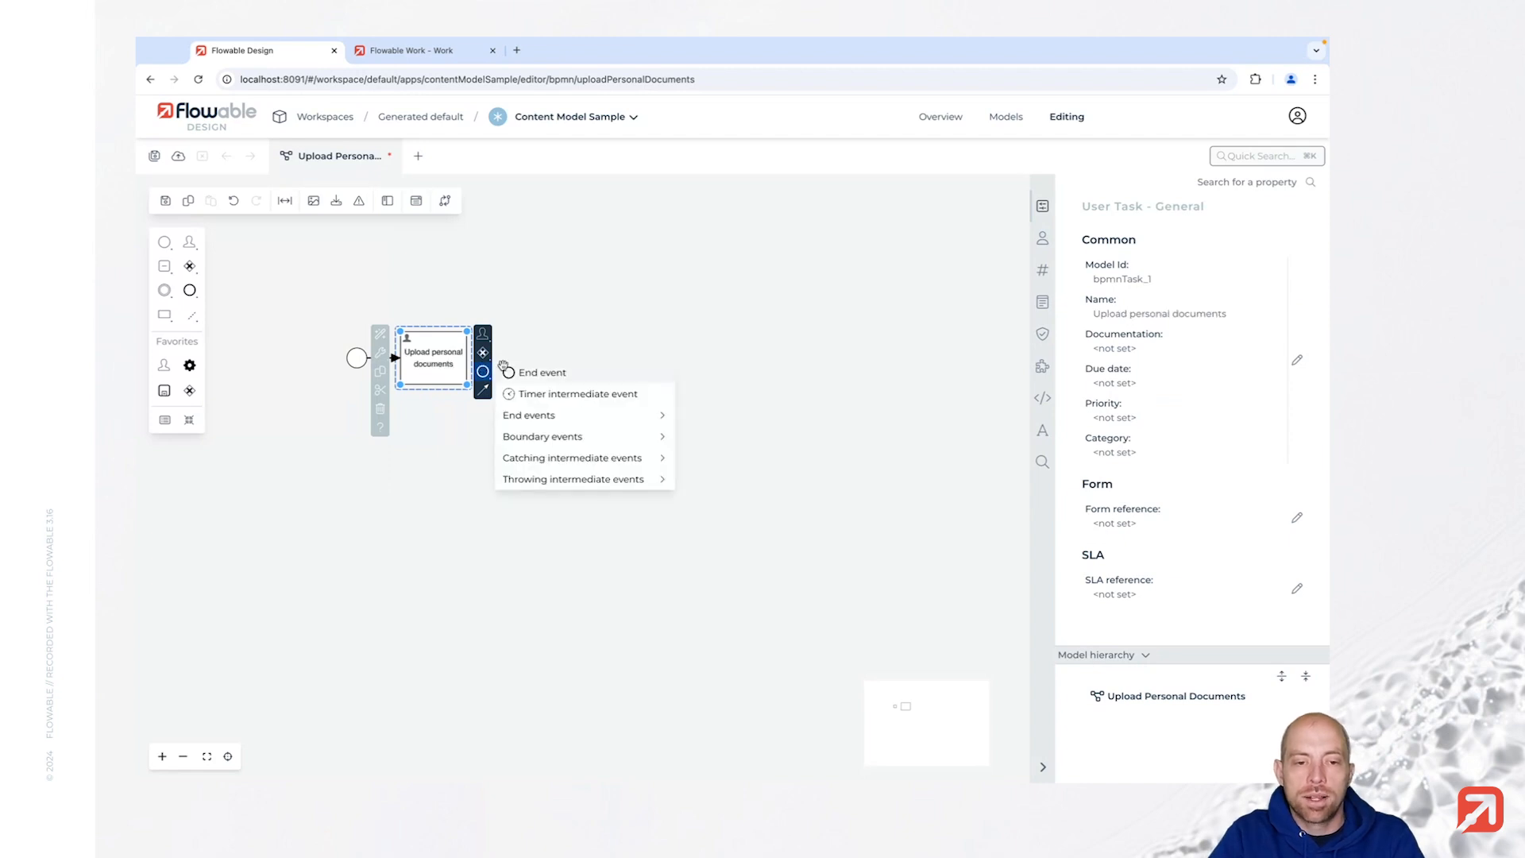
{"action": "left_click", "coordinate": [506, 369]}
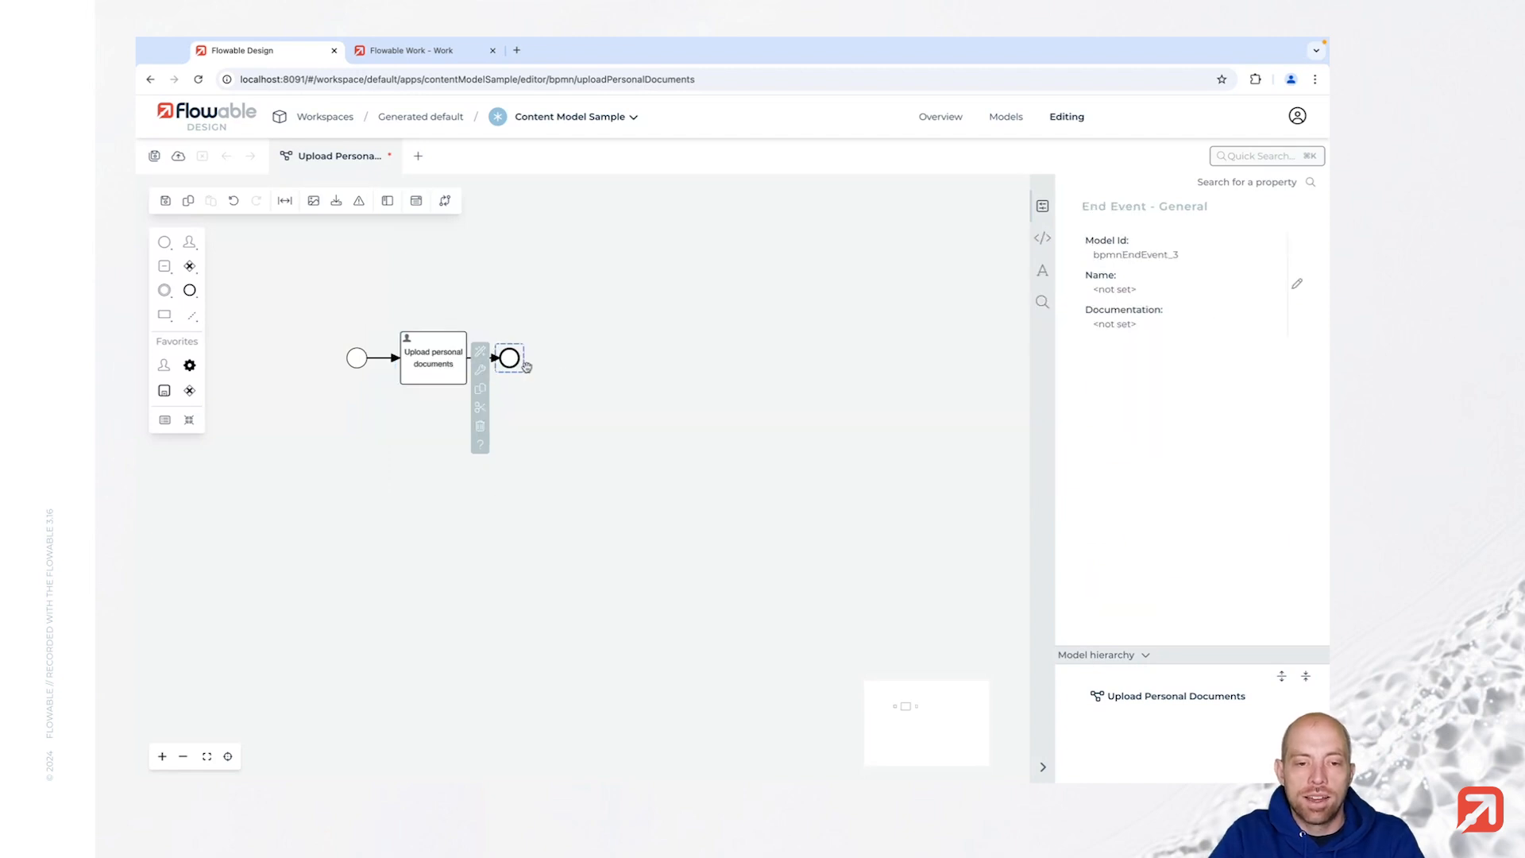
Step: Create a form named "Upload Personal Documents Form" and link it to the "Upload personal documents" user task
{"action": "left_click", "coordinate": [456, 357]}
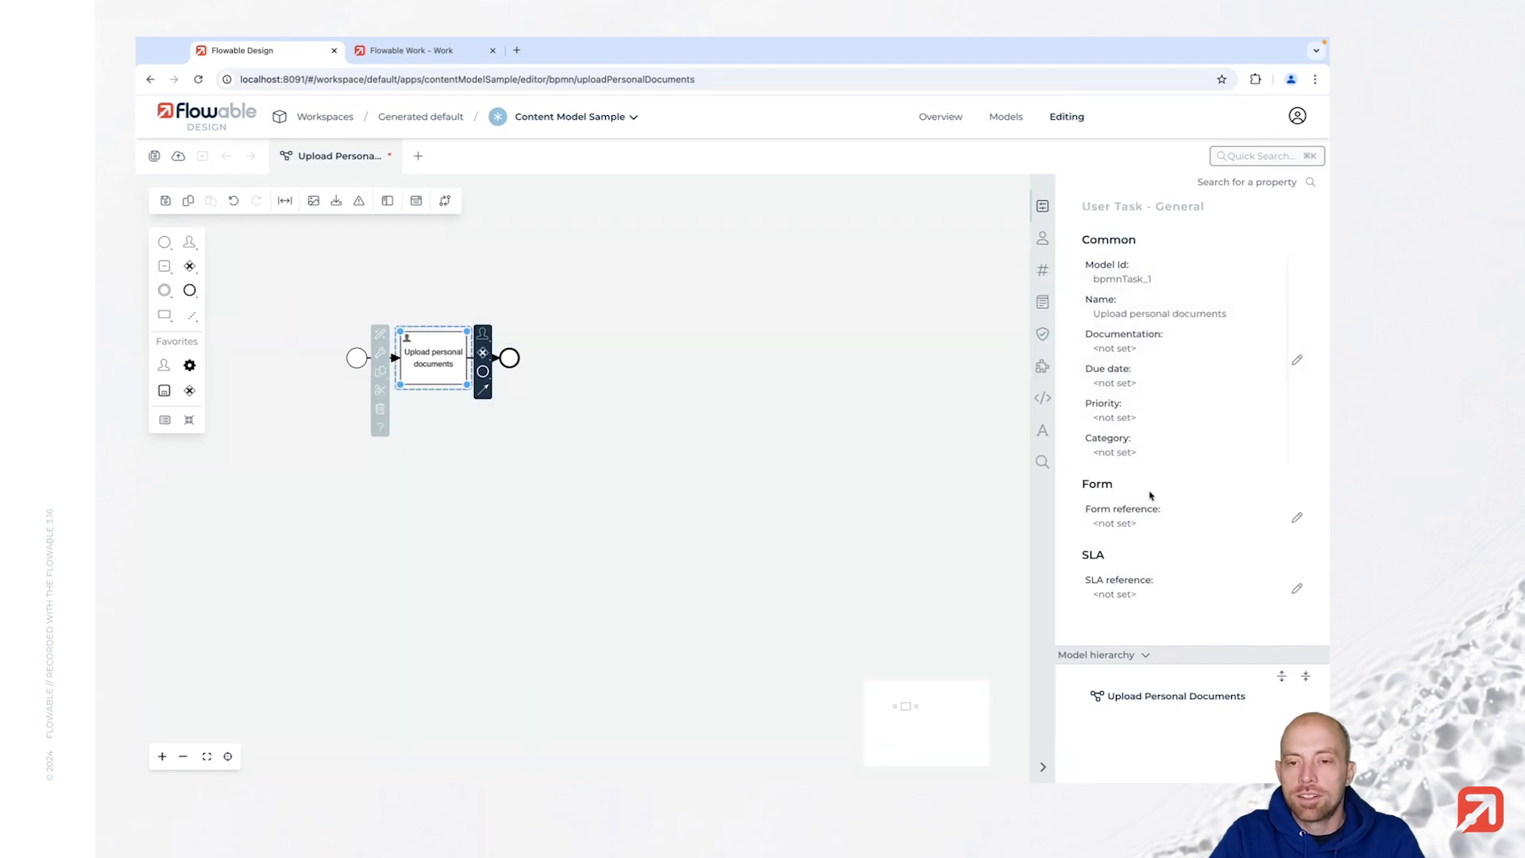
{"action": "left_click", "coordinate": [1153, 524]}
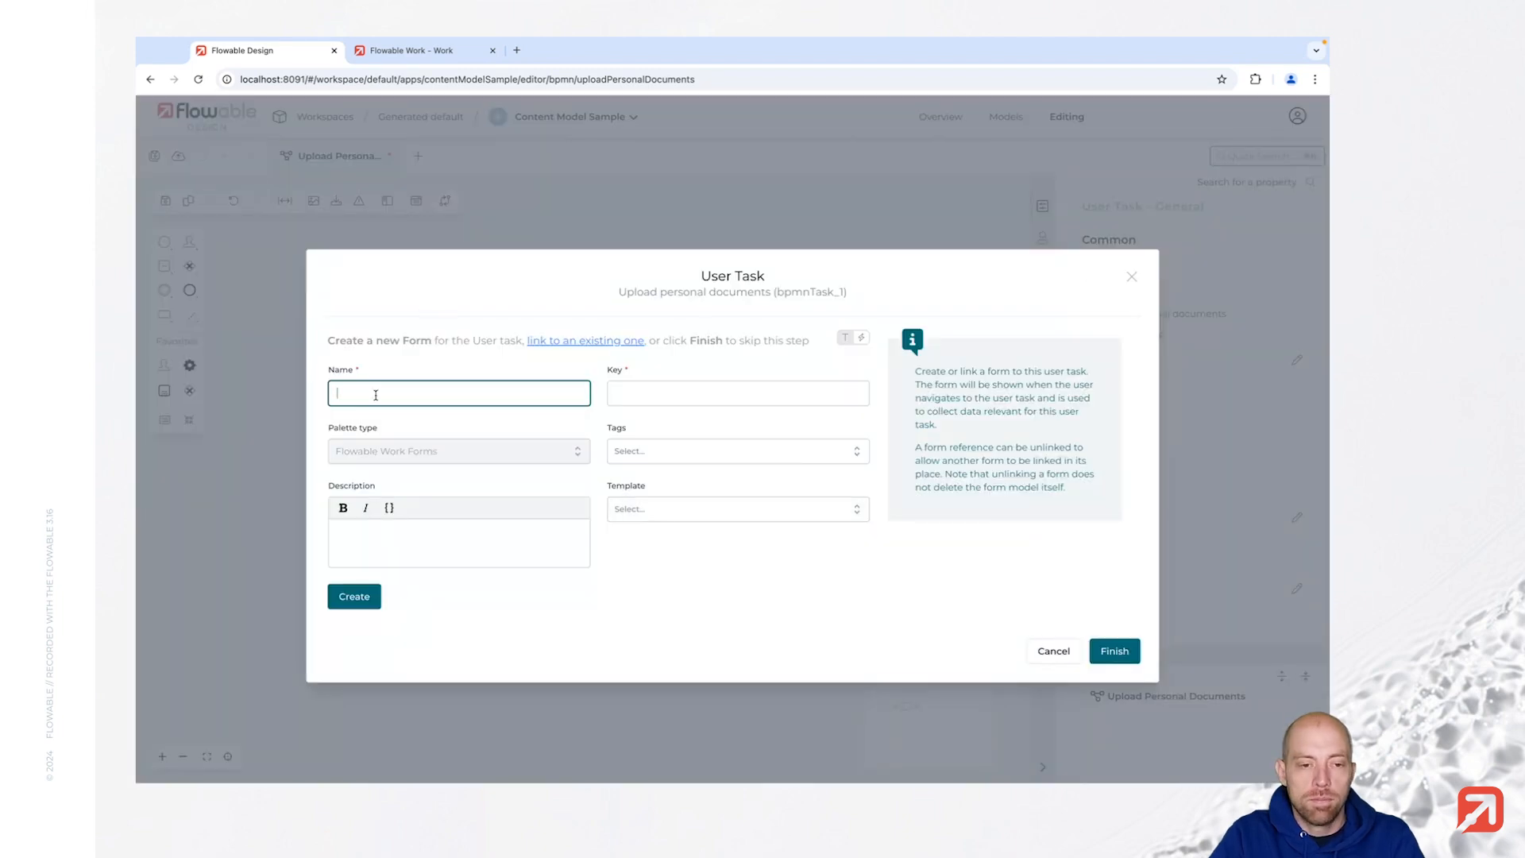
{"action": "type", "text": "Upload Personal Docu"}
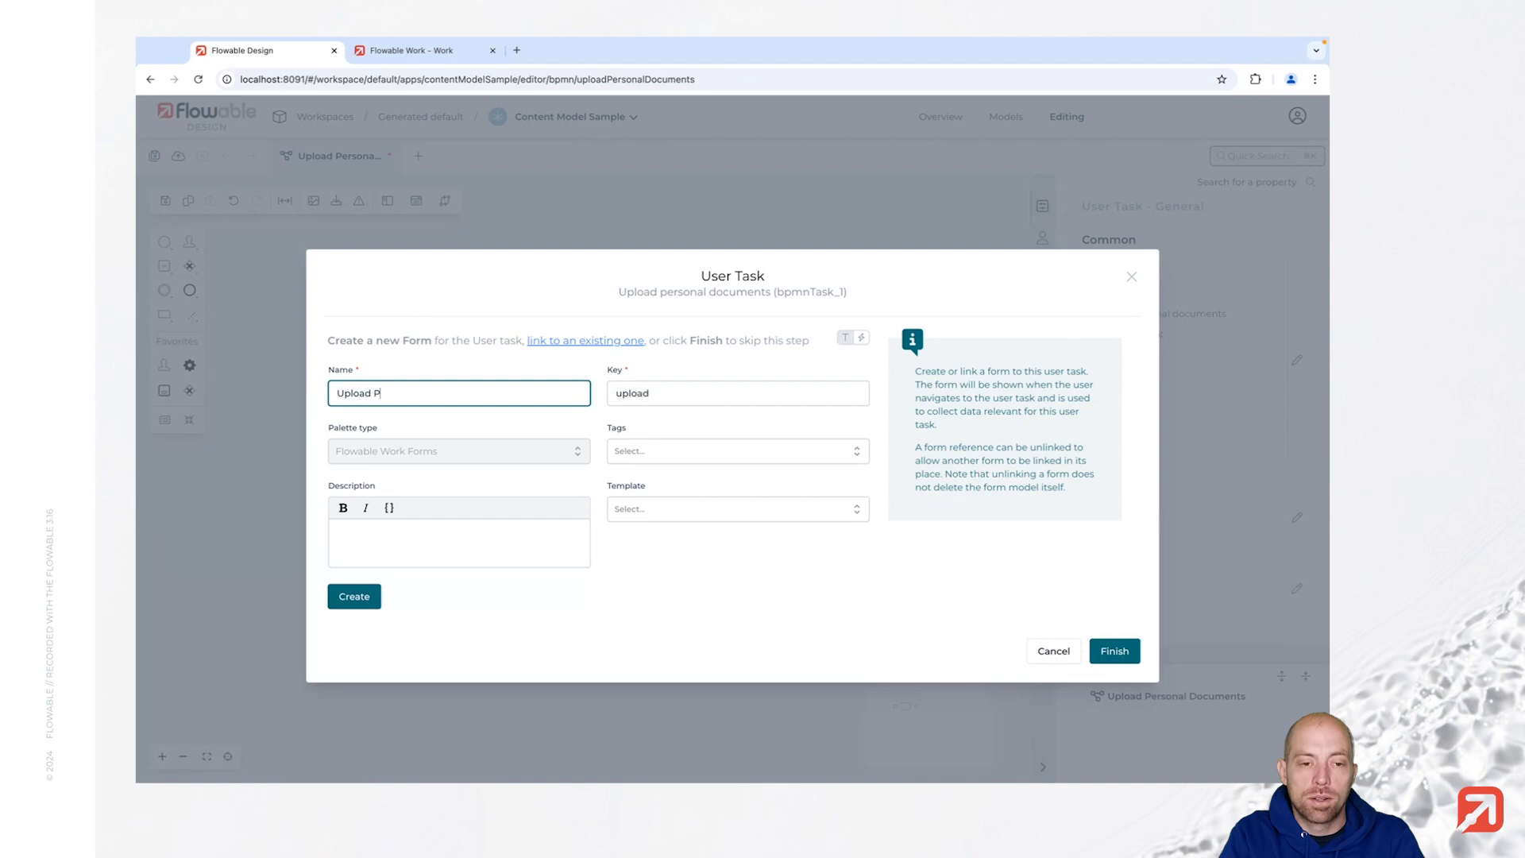
{"action": "type", "text": "ments Form"}
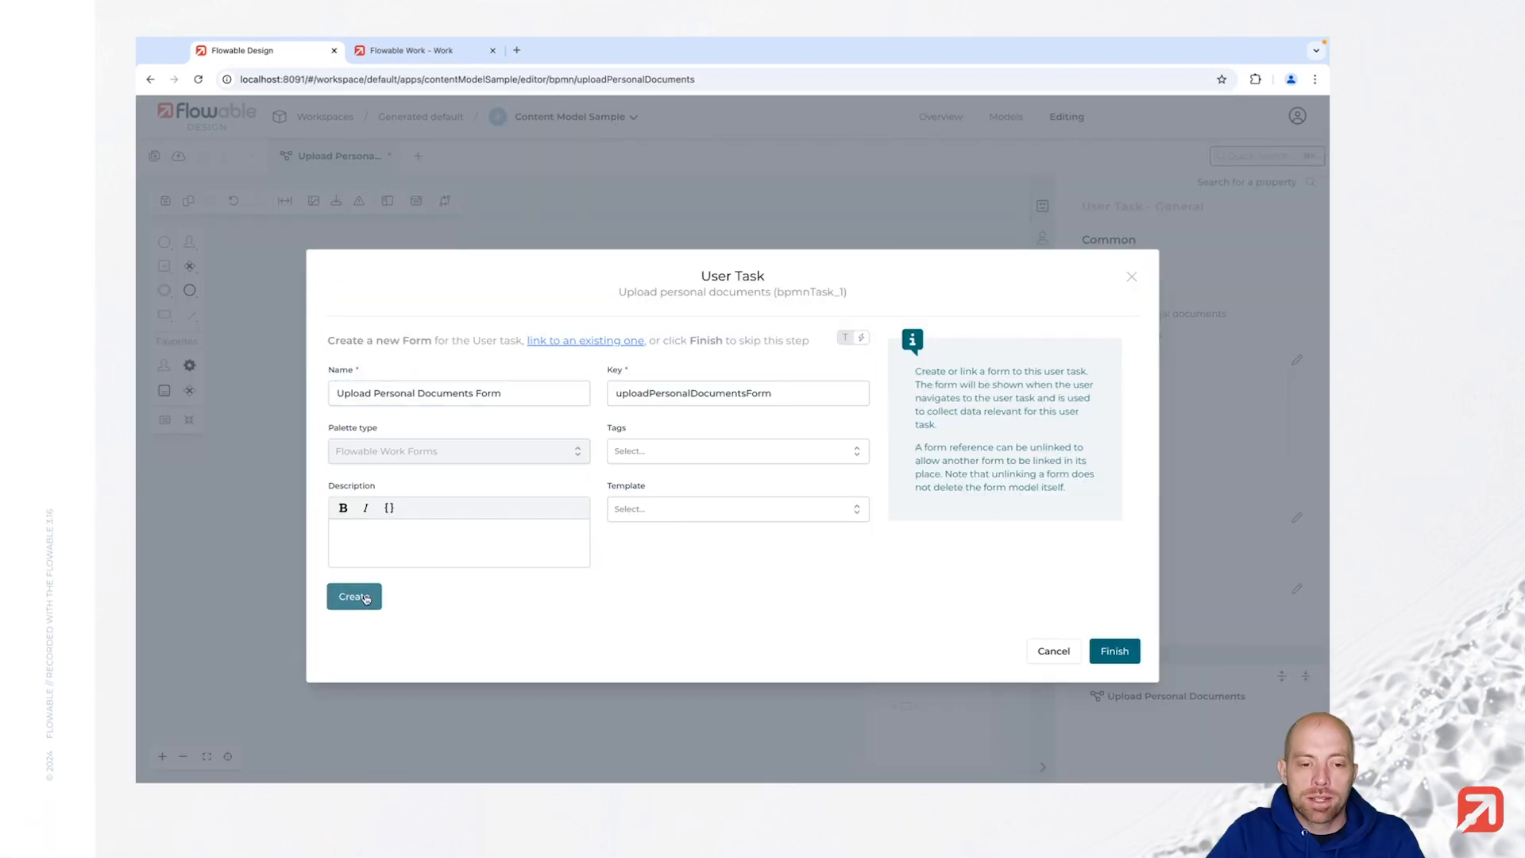
{"action": "left_click", "coordinate": [355, 596]}
{"action": "left_click", "coordinate": [1115, 651]}
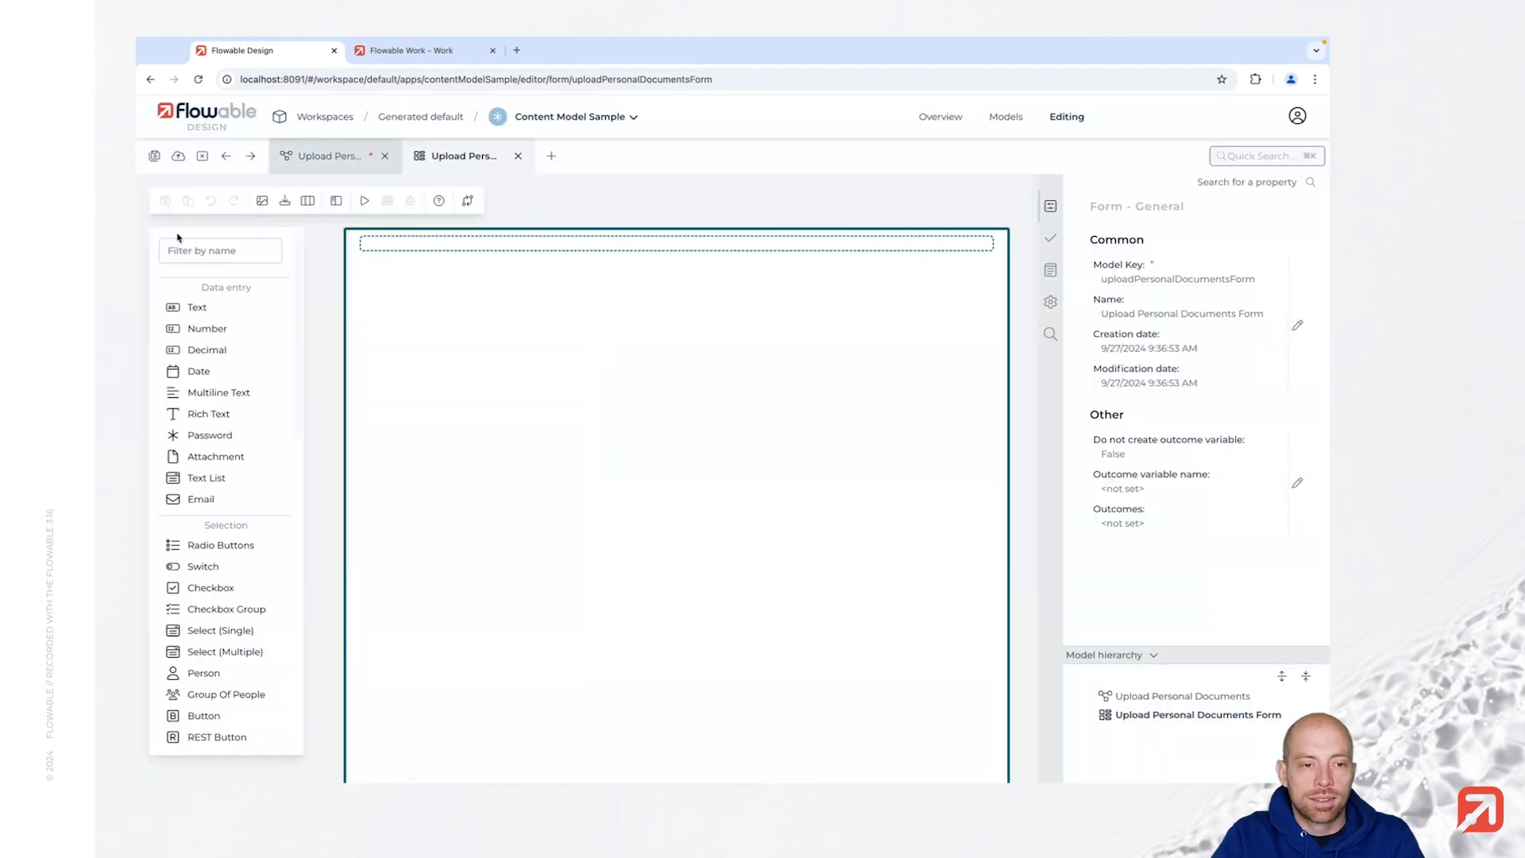
Step: Add an Attachment component labelled "Personal Documents" to the form
{"action": "left_click", "coordinate": [199, 246]}
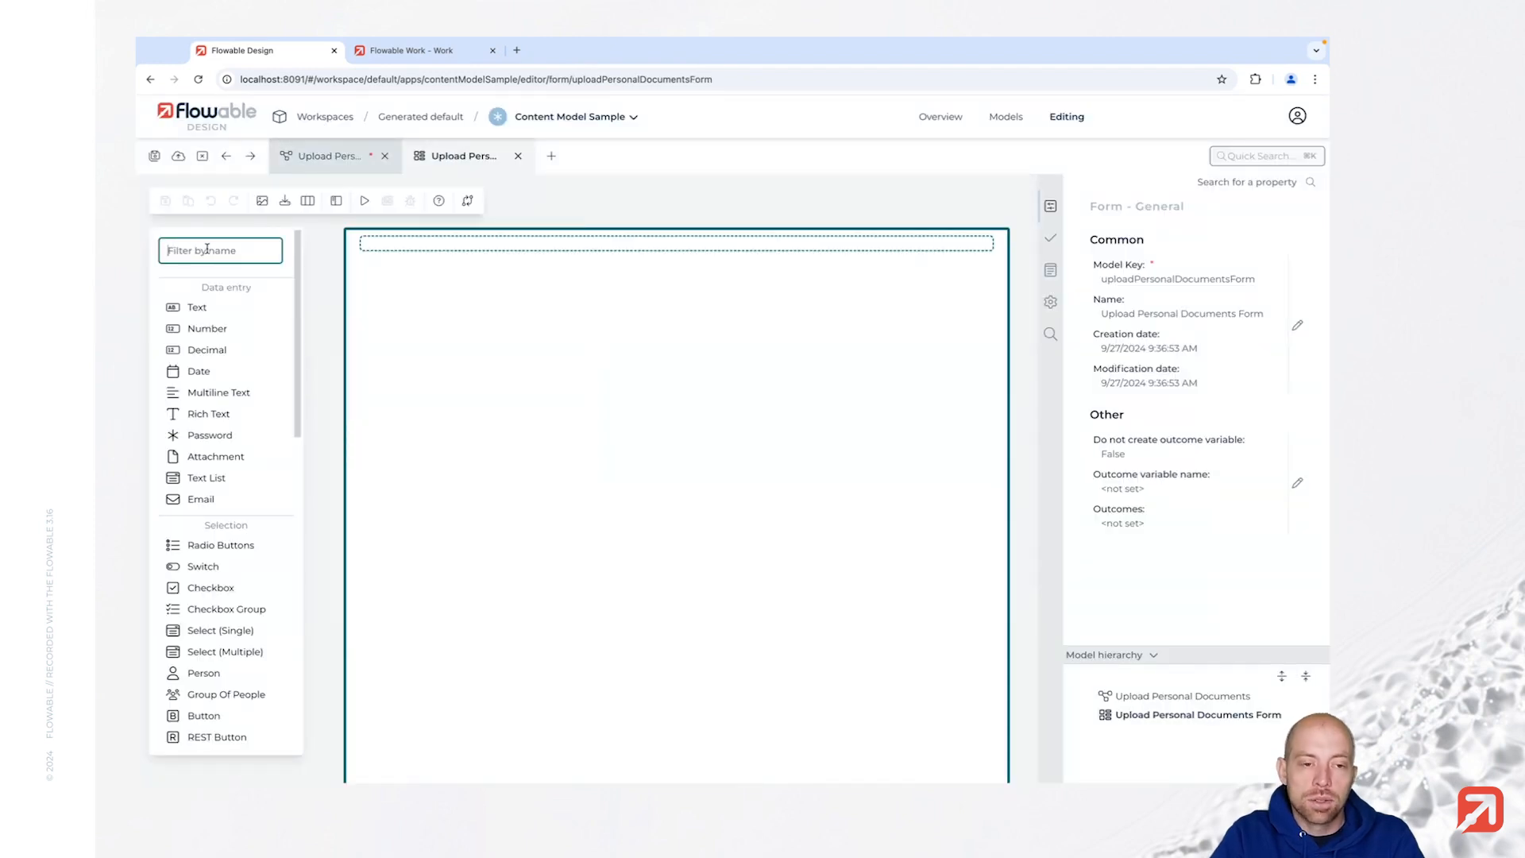
{"action": "type", "text": "att"}
{"action": "left_click_drag", "start_coordinate": [204, 307], "coordinate": [535, 245]}
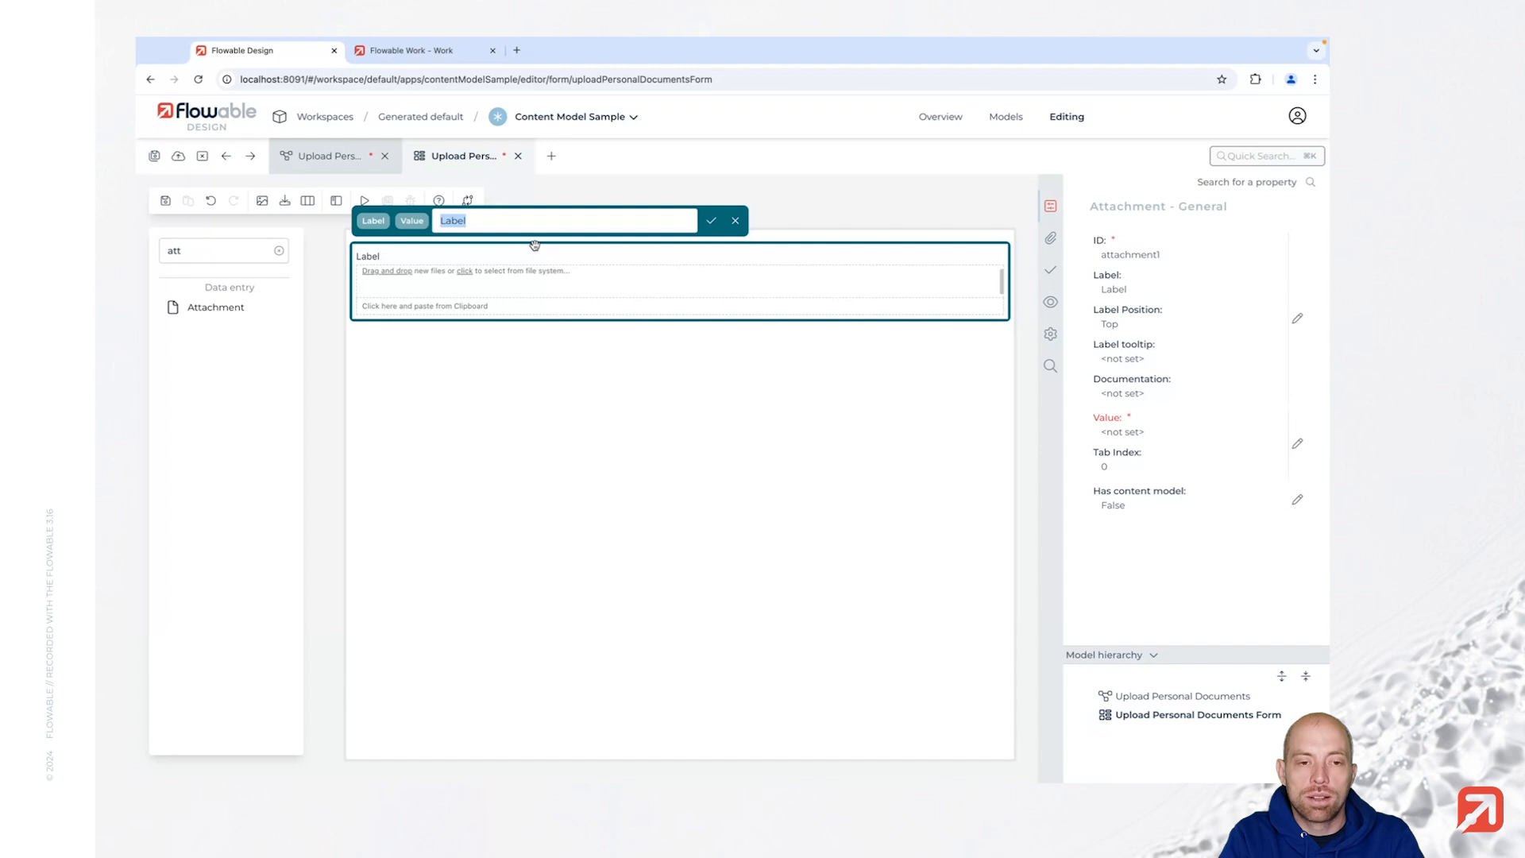
{"action": "type", "text": "Personal"}
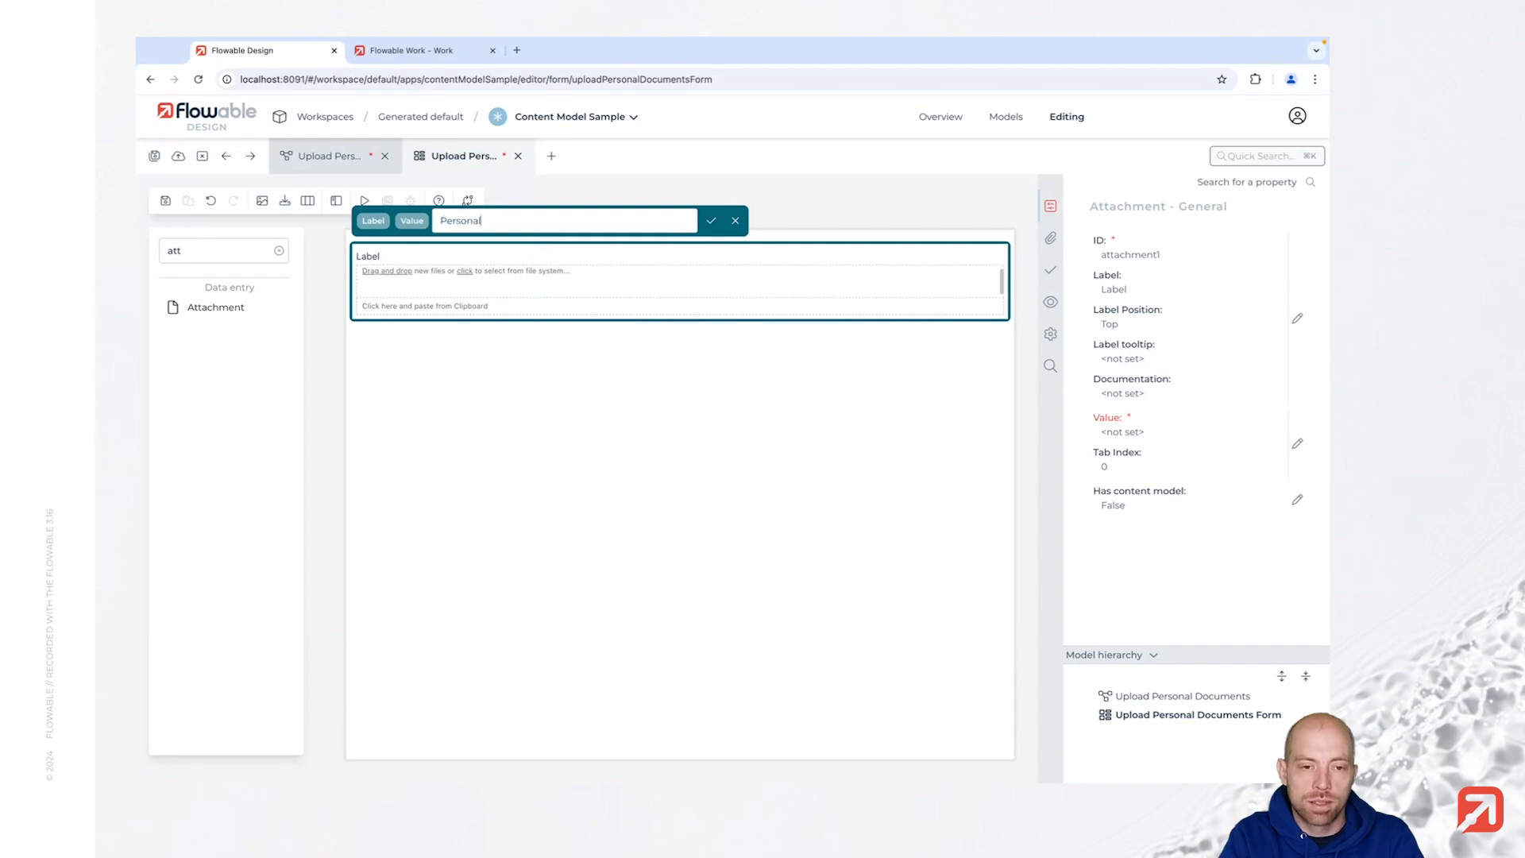
{"action": "type", "text": " Documents"}
{"action": "key", "text": "Return"}
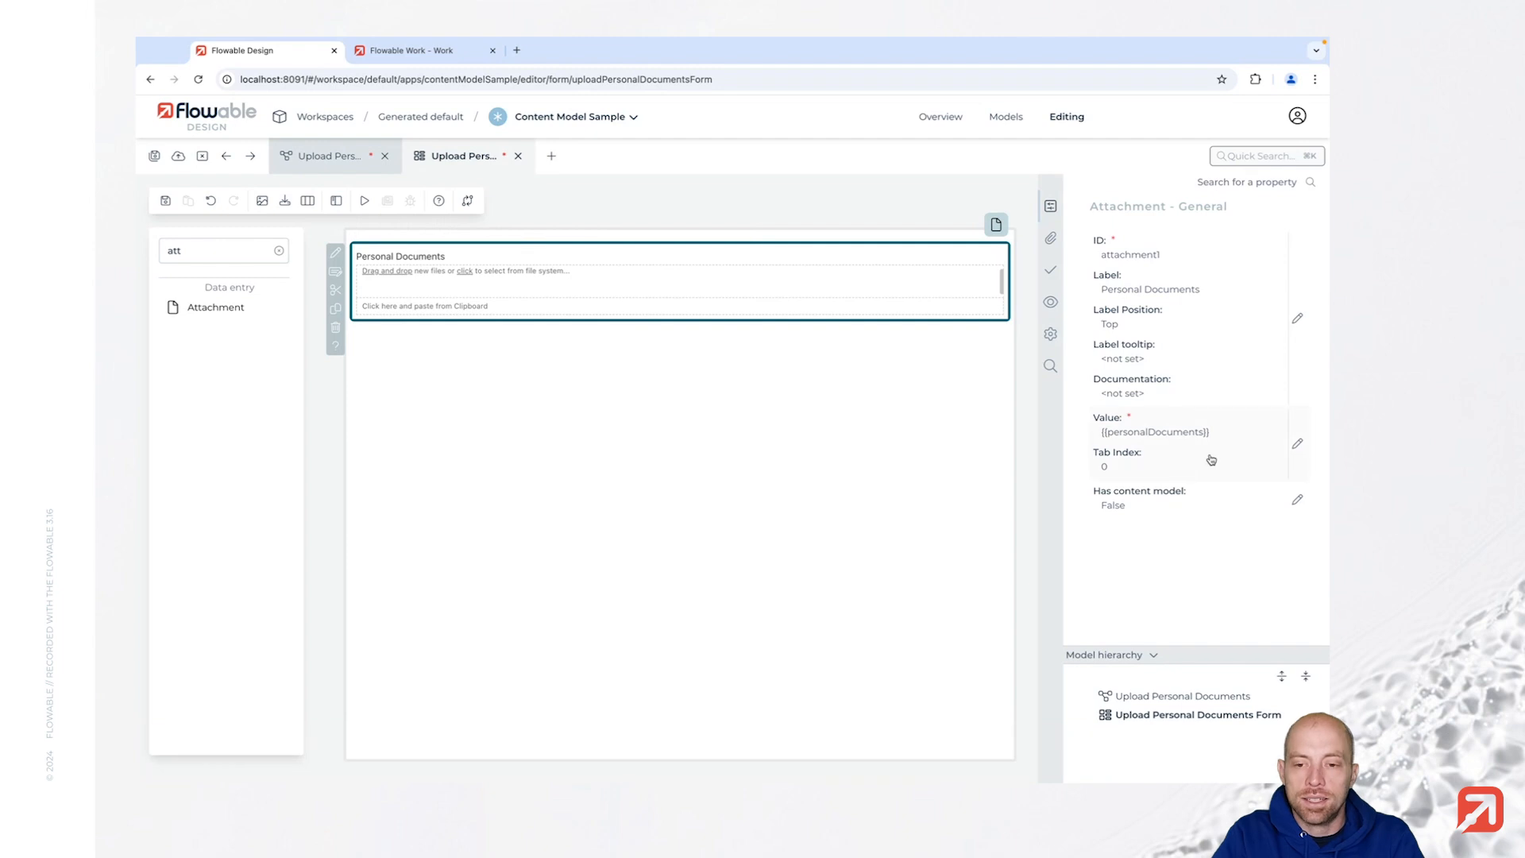
Step: Enable the content model option on the Personal Documents attachment with an empty allowed-model entry, and save the form
{"action": "left_click", "coordinate": [1190, 500]}
{"action": "left_click", "coordinate": [336, 301]}
{"action": "left_click", "coordinate": [598, 343]}
{"action": "left_click", "coordinate": [479, 365]}
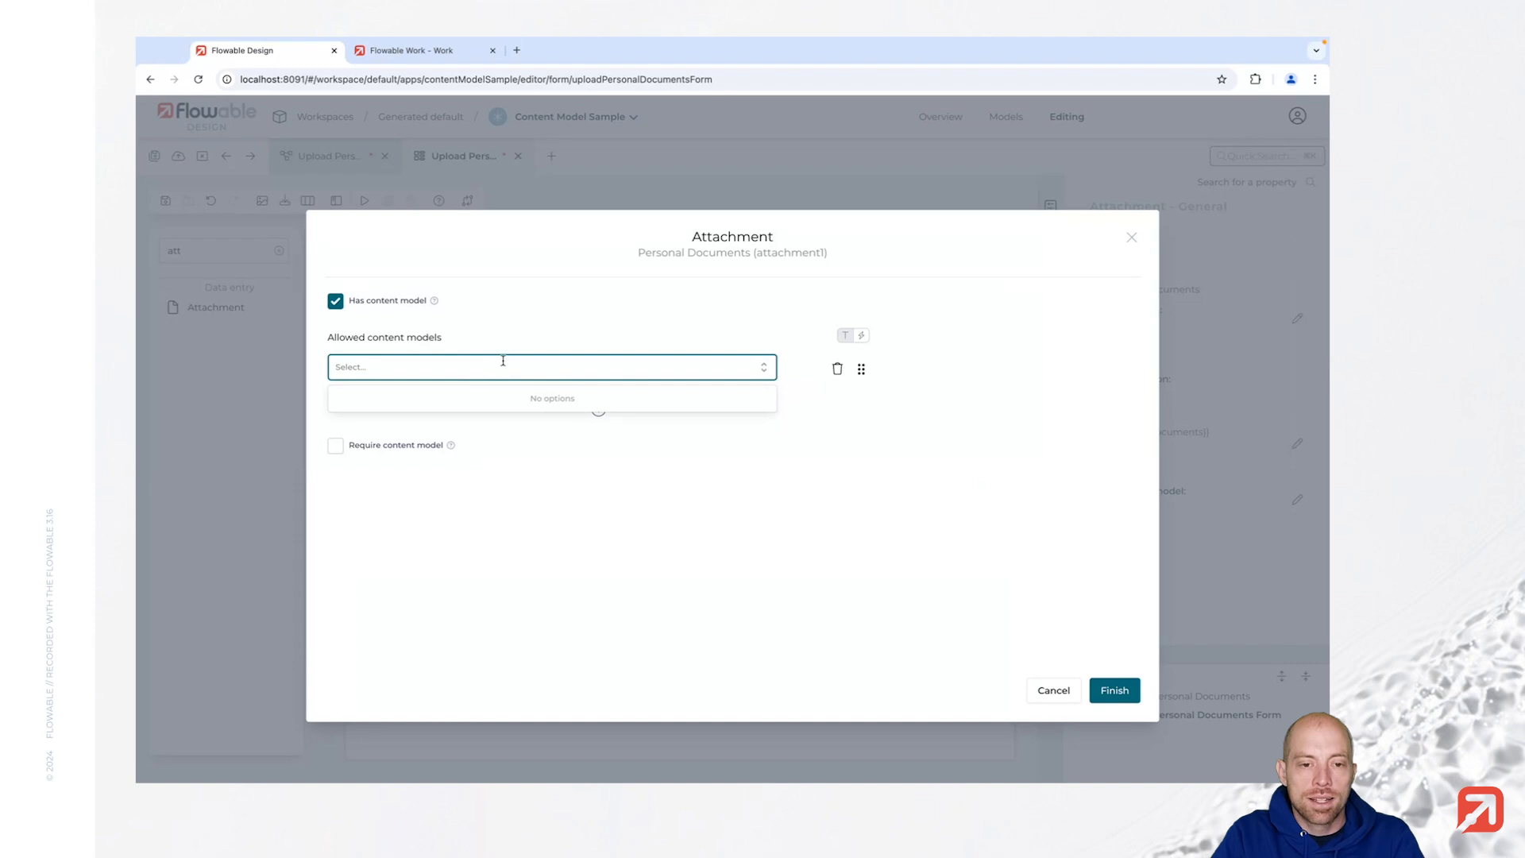
{"action": "left_click", "coordinate": [841, 476]}
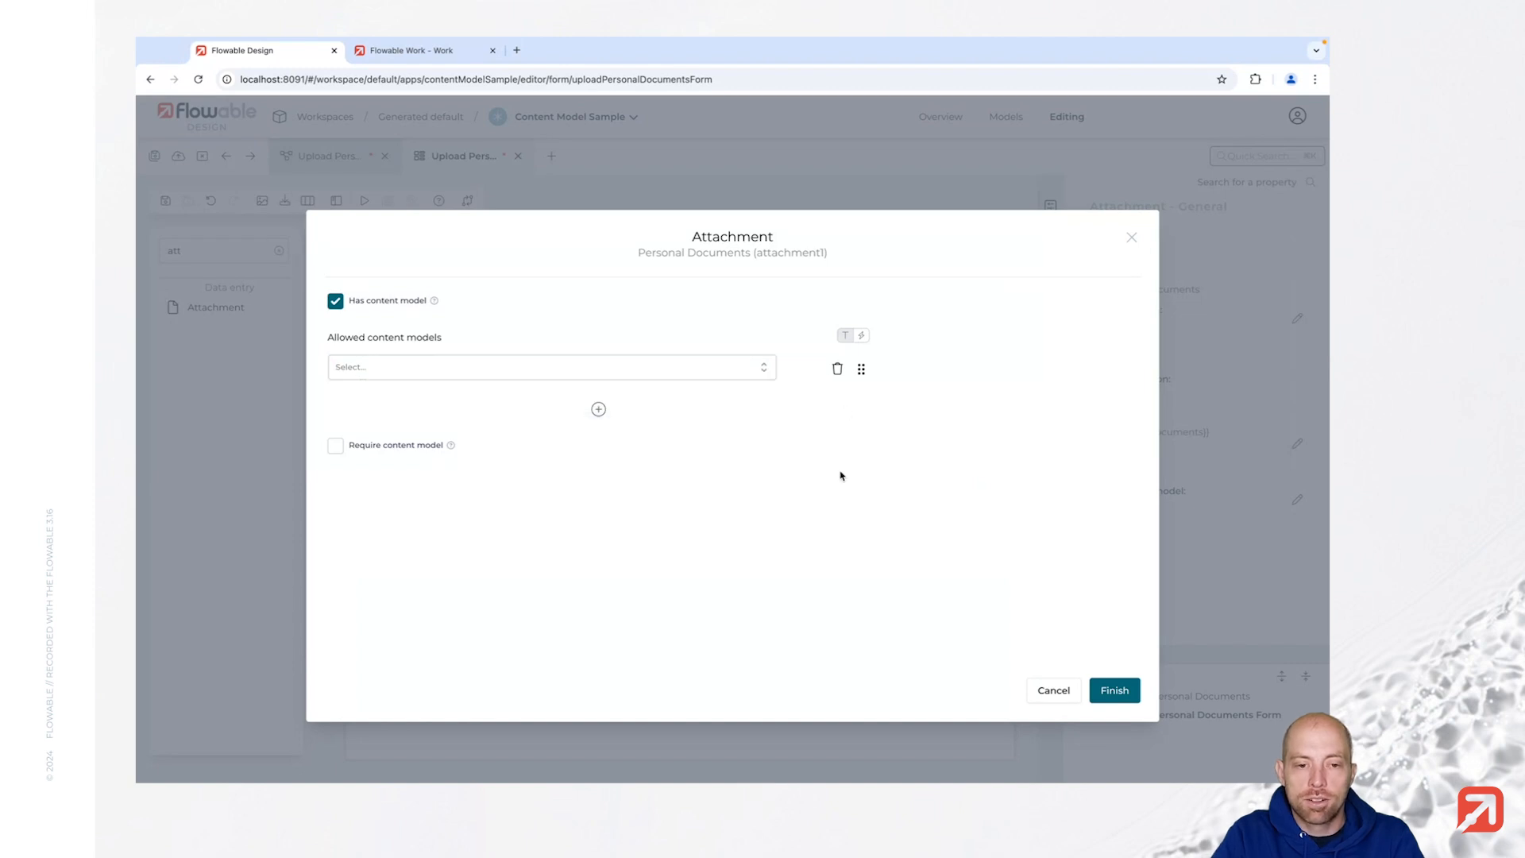
{"action": "left_click", "coordinate": [1111, 689]}
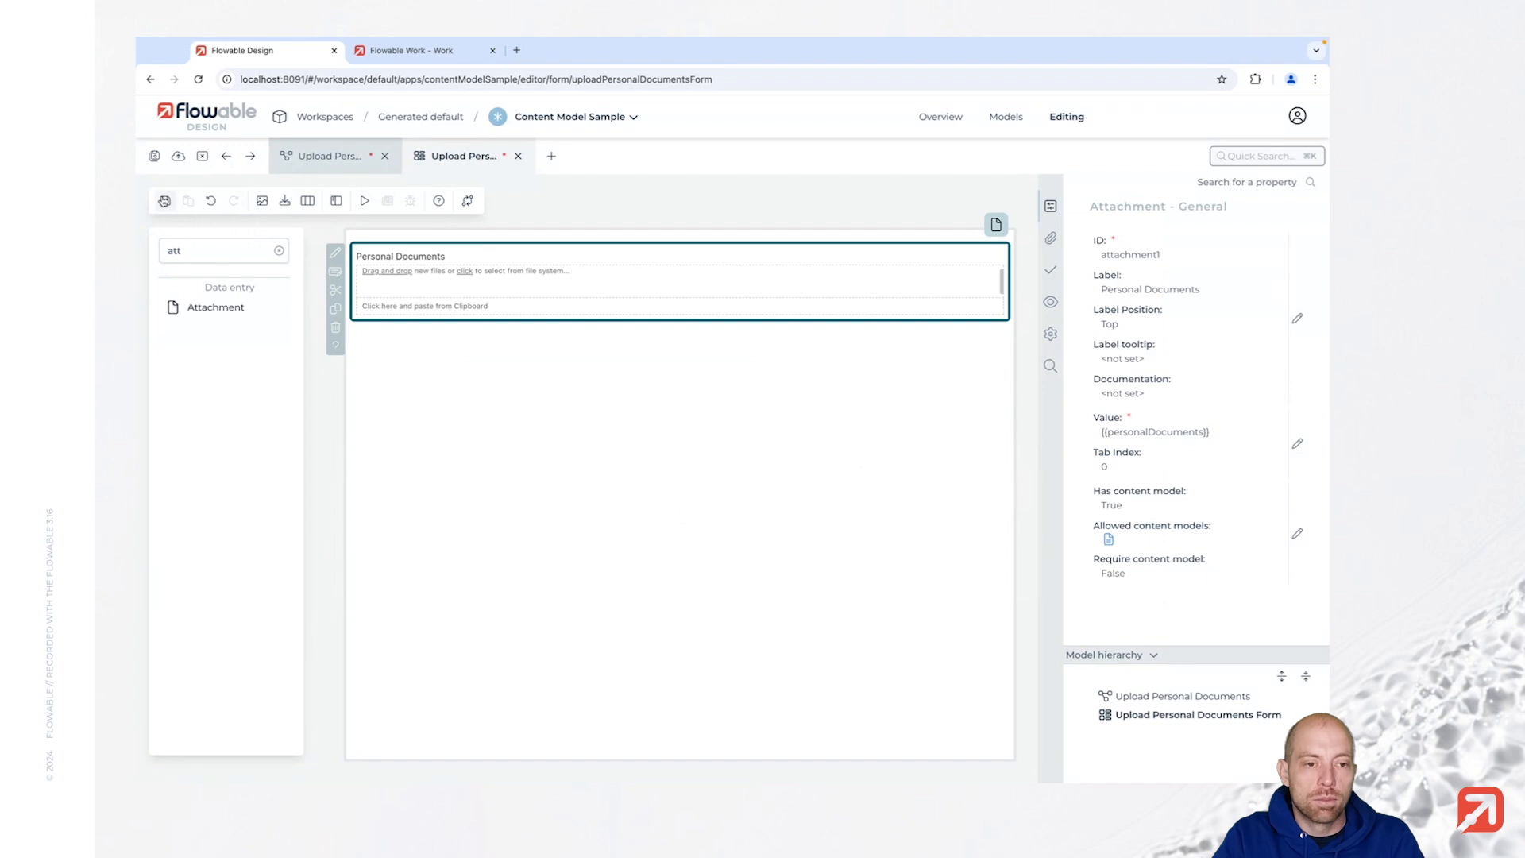
{"action": "left_click", "coordinate": [164, 200]}
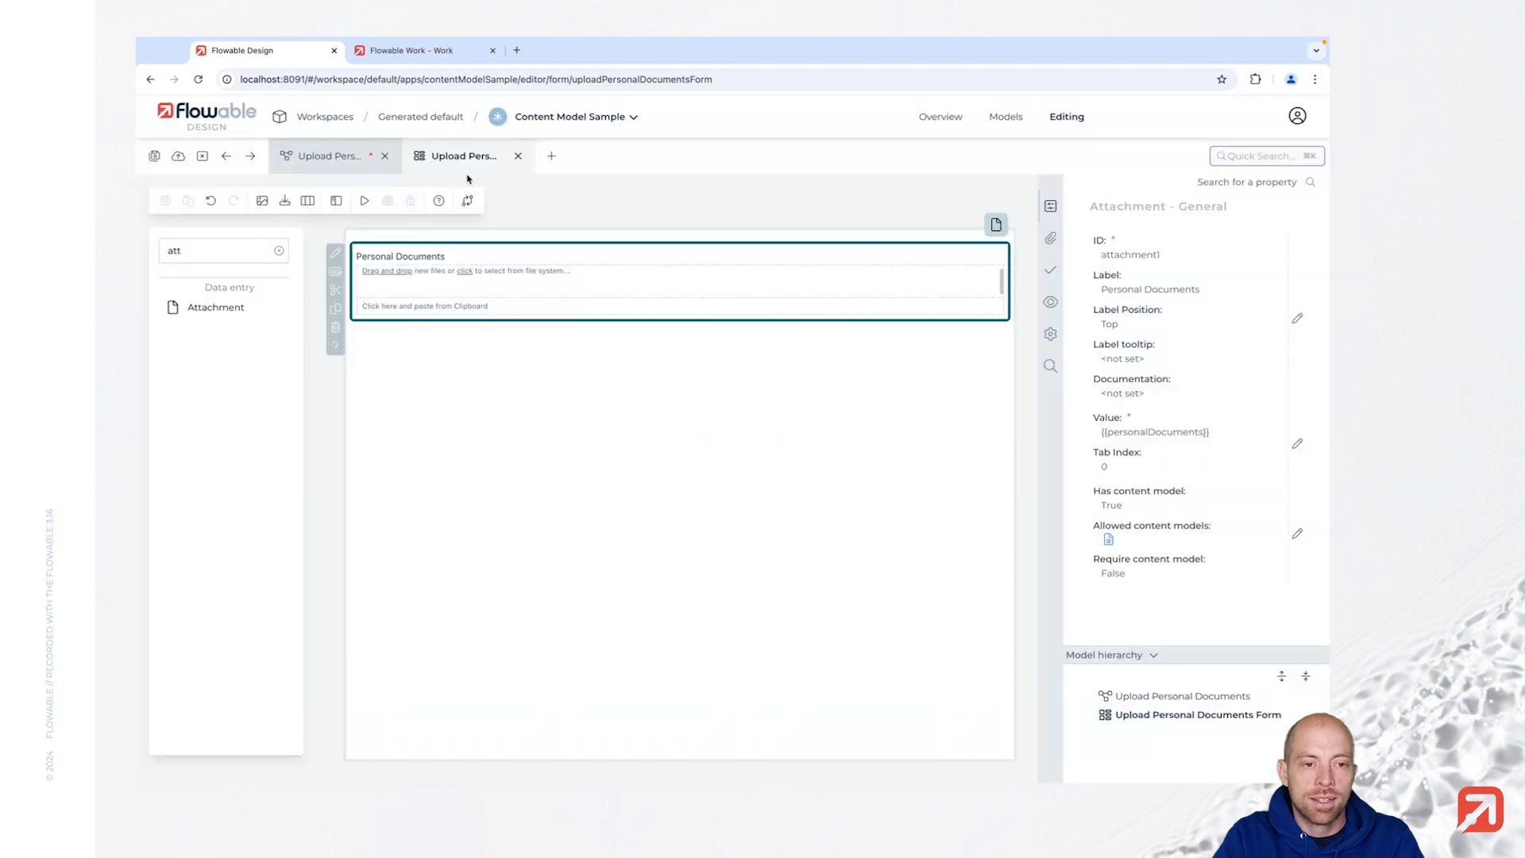
Step: Create a new model of type Content named "Passport"
{"action": "left_click", "coordinate": [553, 156]}
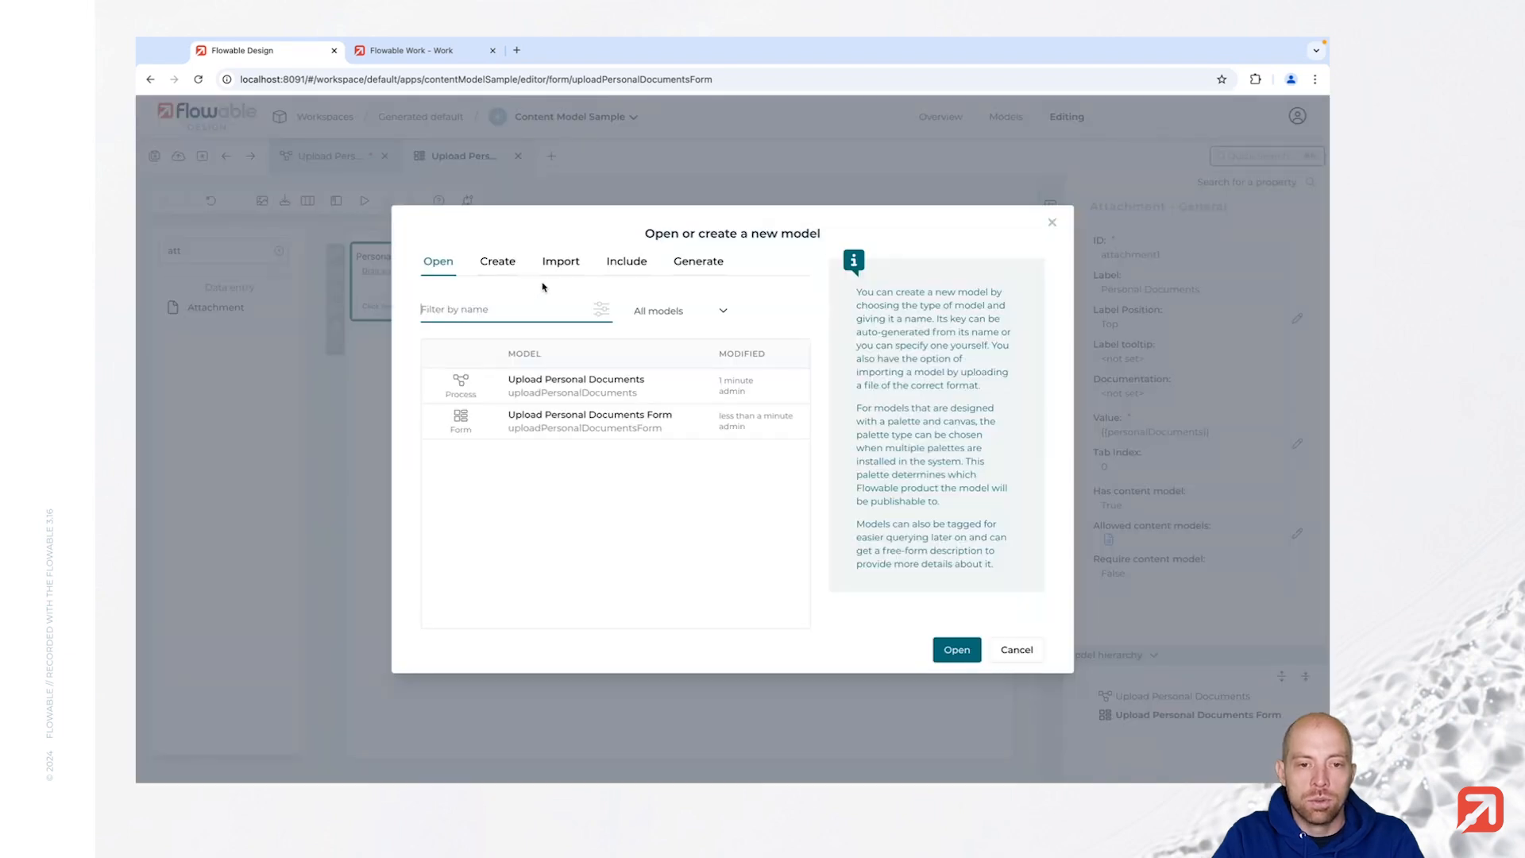
{"action": "left_click", "coordinate": [500, 264]}
{"action": "left_click", "coordinate": [493, 316]}
{"action": "type", "text": "c"}
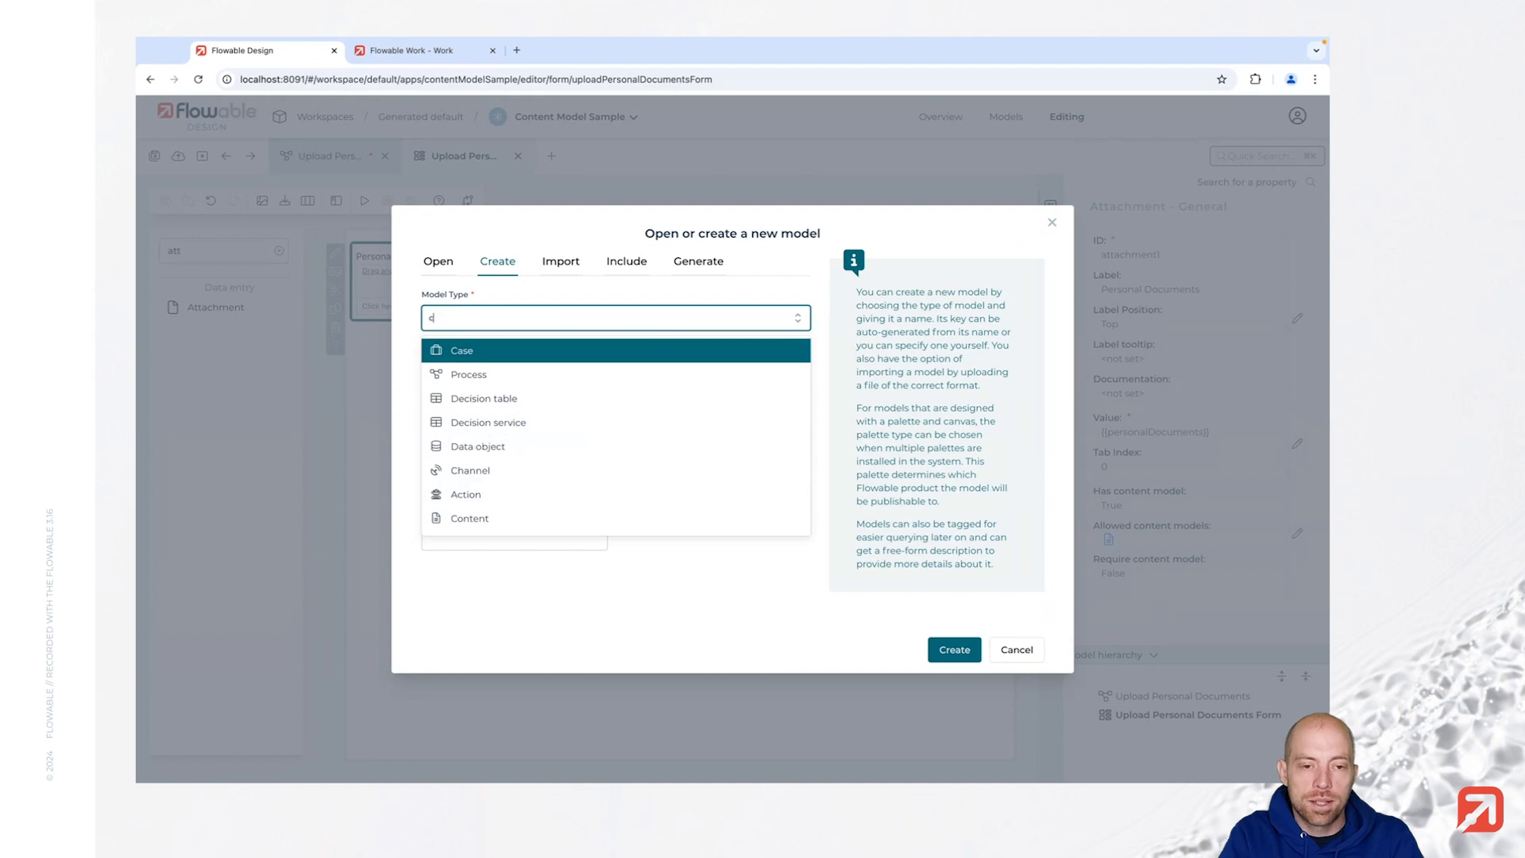
{"action": "type", "text": "ont"}
{"action": "left_click", "coordinate": [493, 350]}
{"action": "left_click", "coordinate": [480, 375]}
{"action": "type", "text": "Passport"}
{"action": "left_click", "coordinate": [955, 650]}
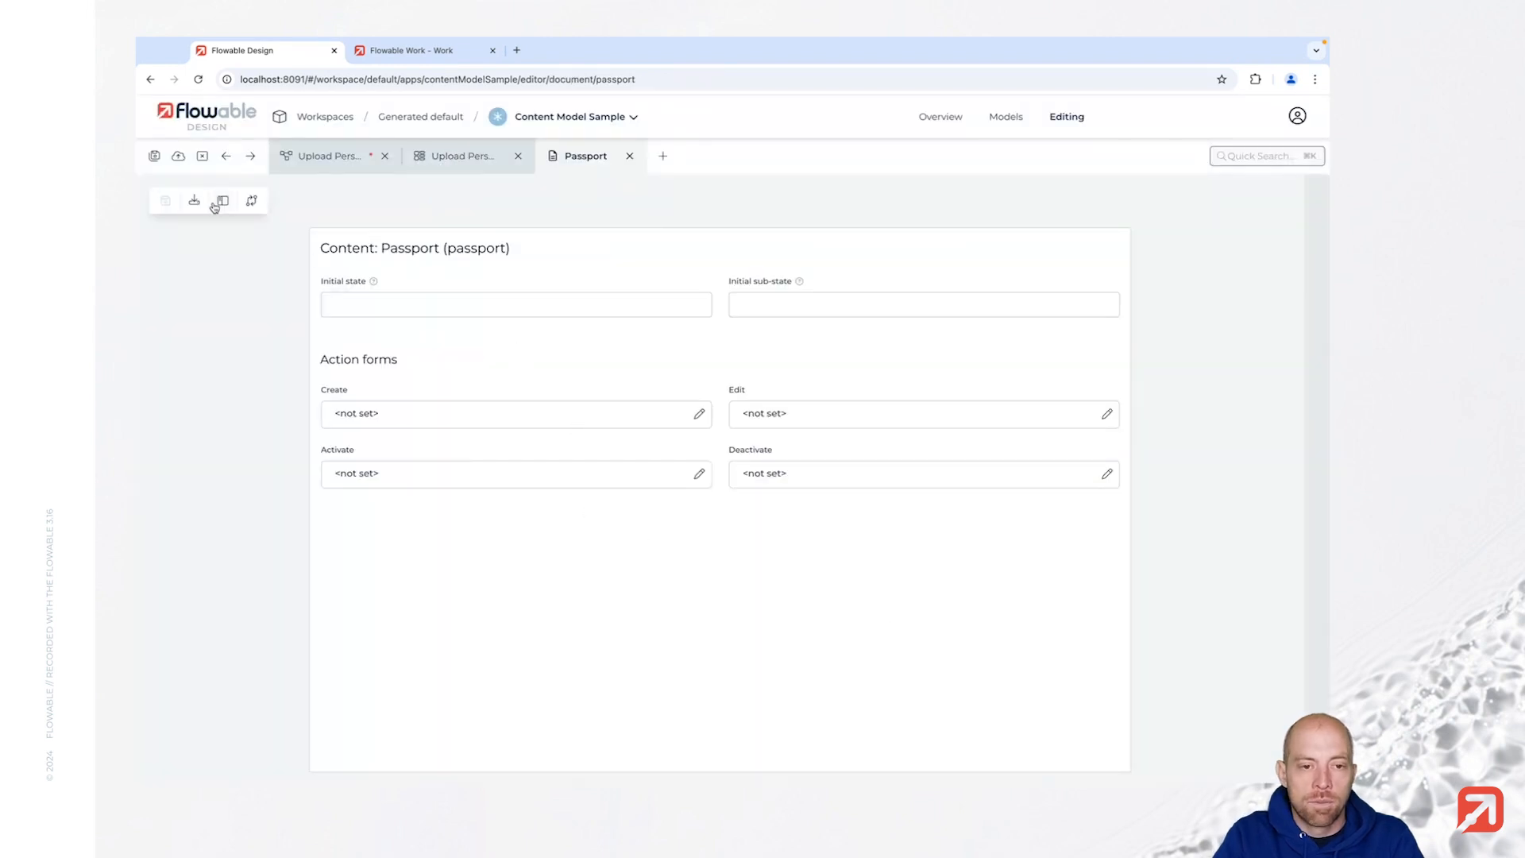
Step: Create a new model of type Content named "ID"
{"action": "left_click", "coordinate": [664, 157]}
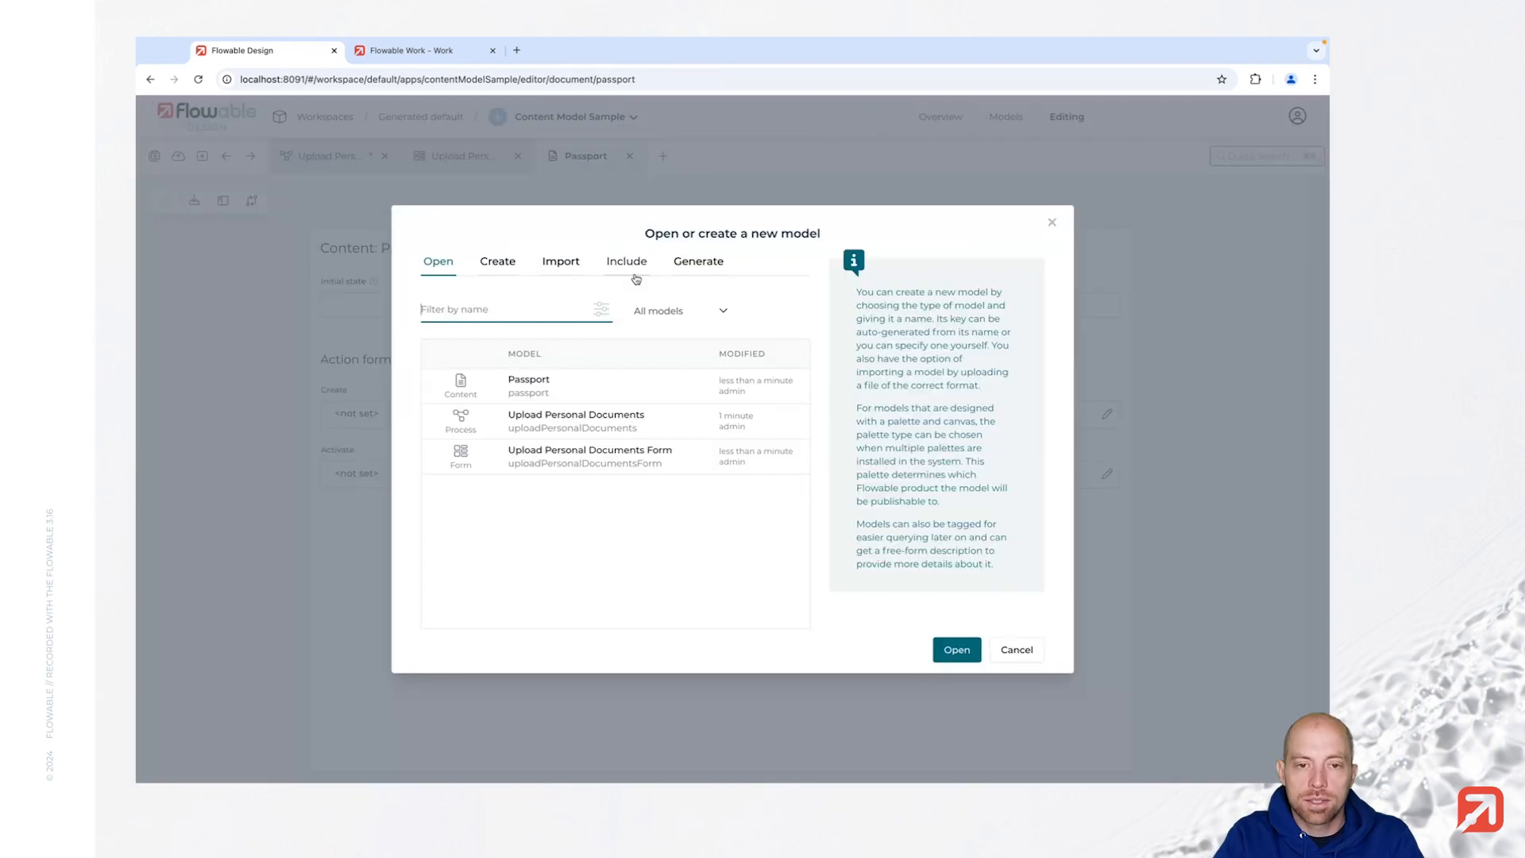
{"action": "left_click", "coordinate": [498, 262]}
{"action": "type", "text": "conte"}
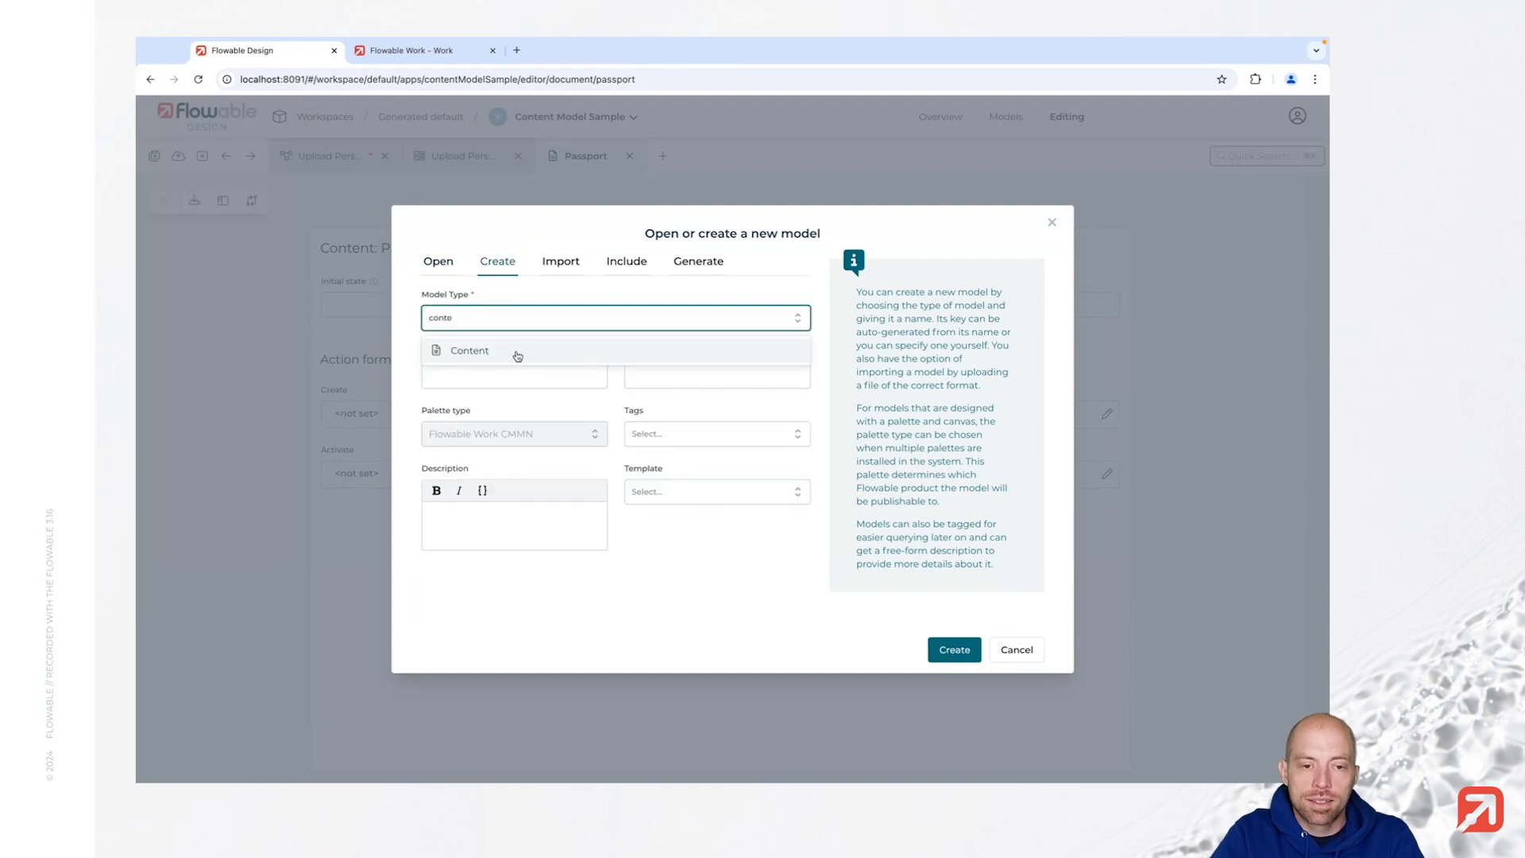
{"action": "left_click", "coordinate": [517, 355]}
{"action": "left_click", "coordinate": [504, 371]}
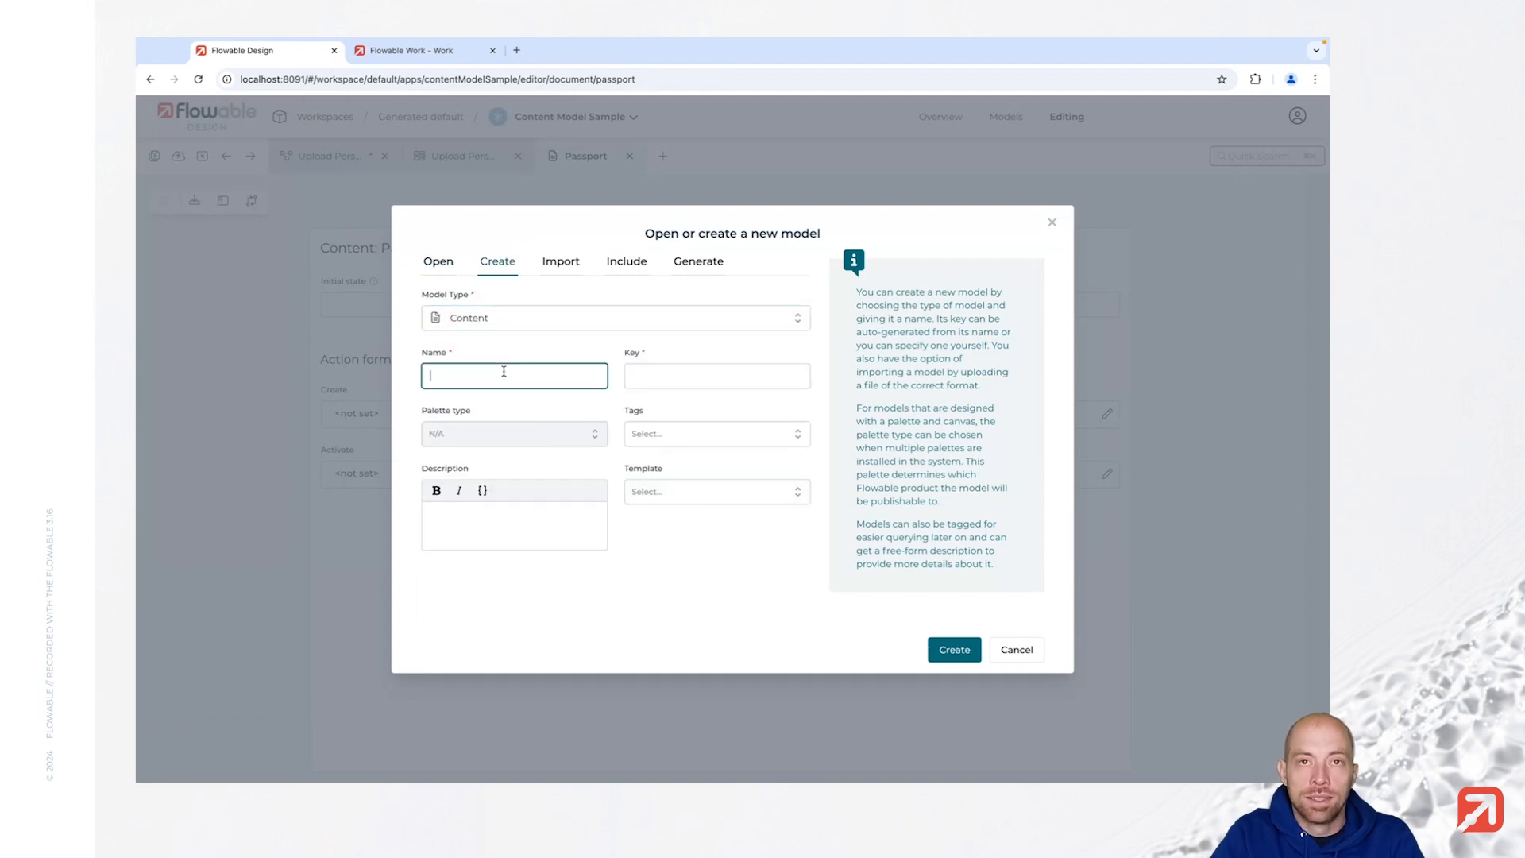
{"action": "type", "text": "ID"}
{"action": "left_click", "coordinate": [955, 649]}
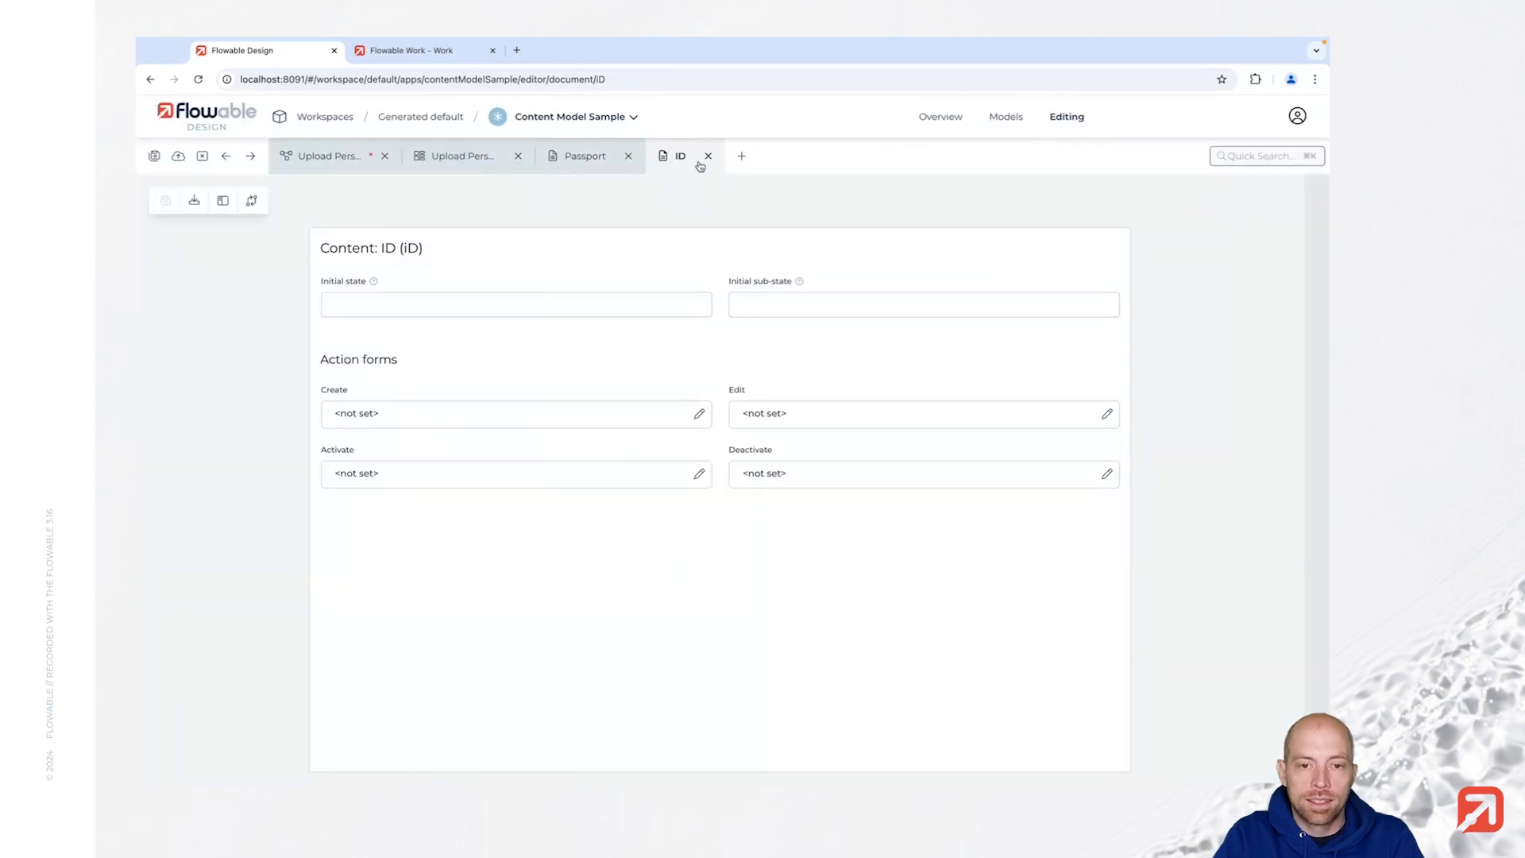
Step: Create a new model of type Content named "Driver License"
{"action": "left_click", "coordinate": [740, 157]}
{"action": "left_click", "coordinate": [499, 260]}
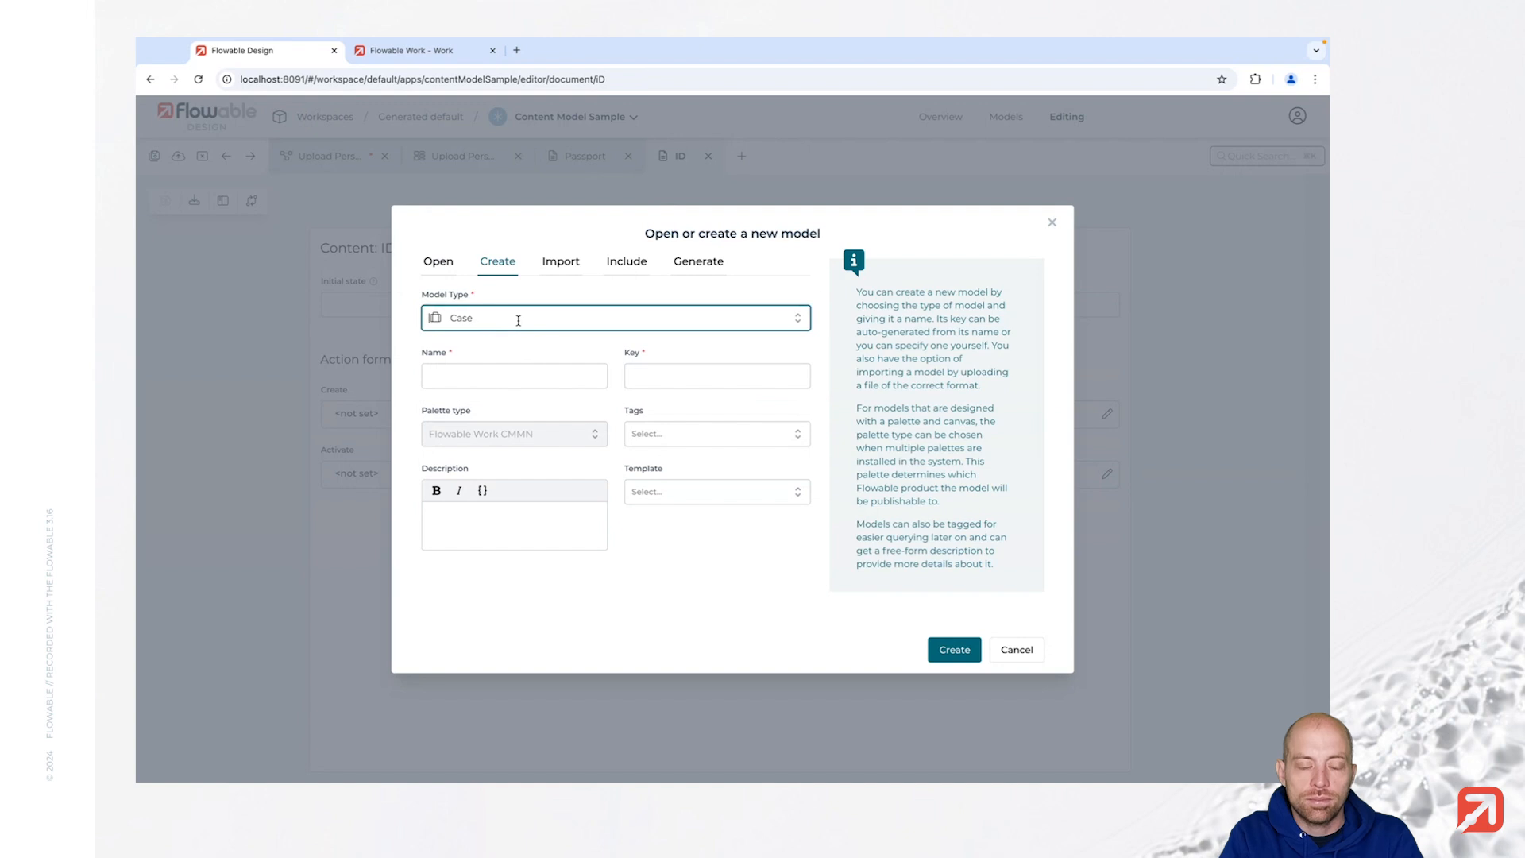
{"action": "type", "text": "conten"}
{"action": "left_click", "coordinate": [503, 352]}
{"action": "left_click", "coordinate": [492, 373]}
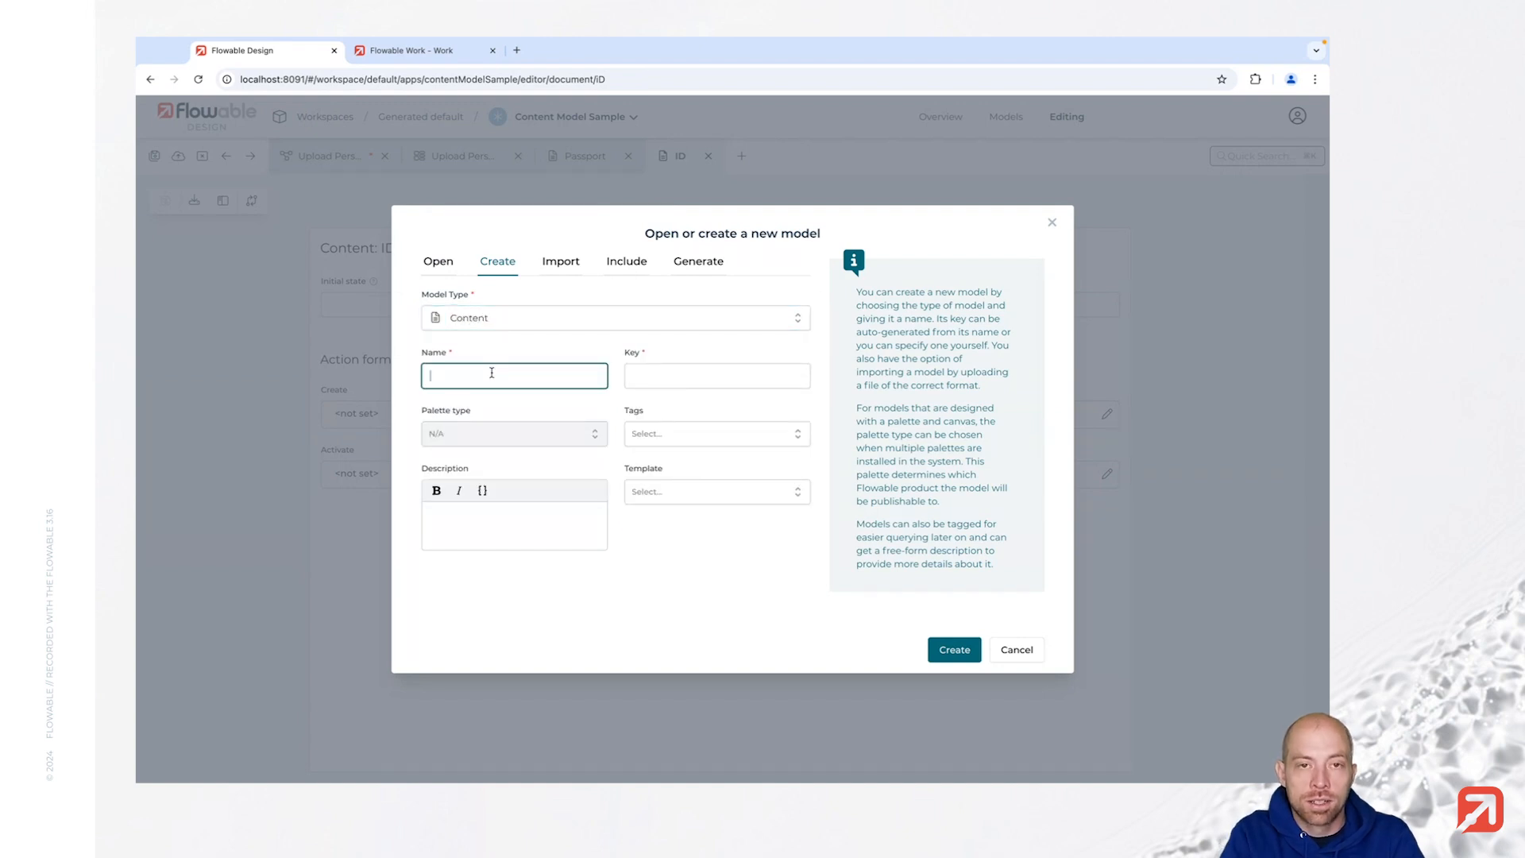
{"action": "type", "text": "Driver License"}
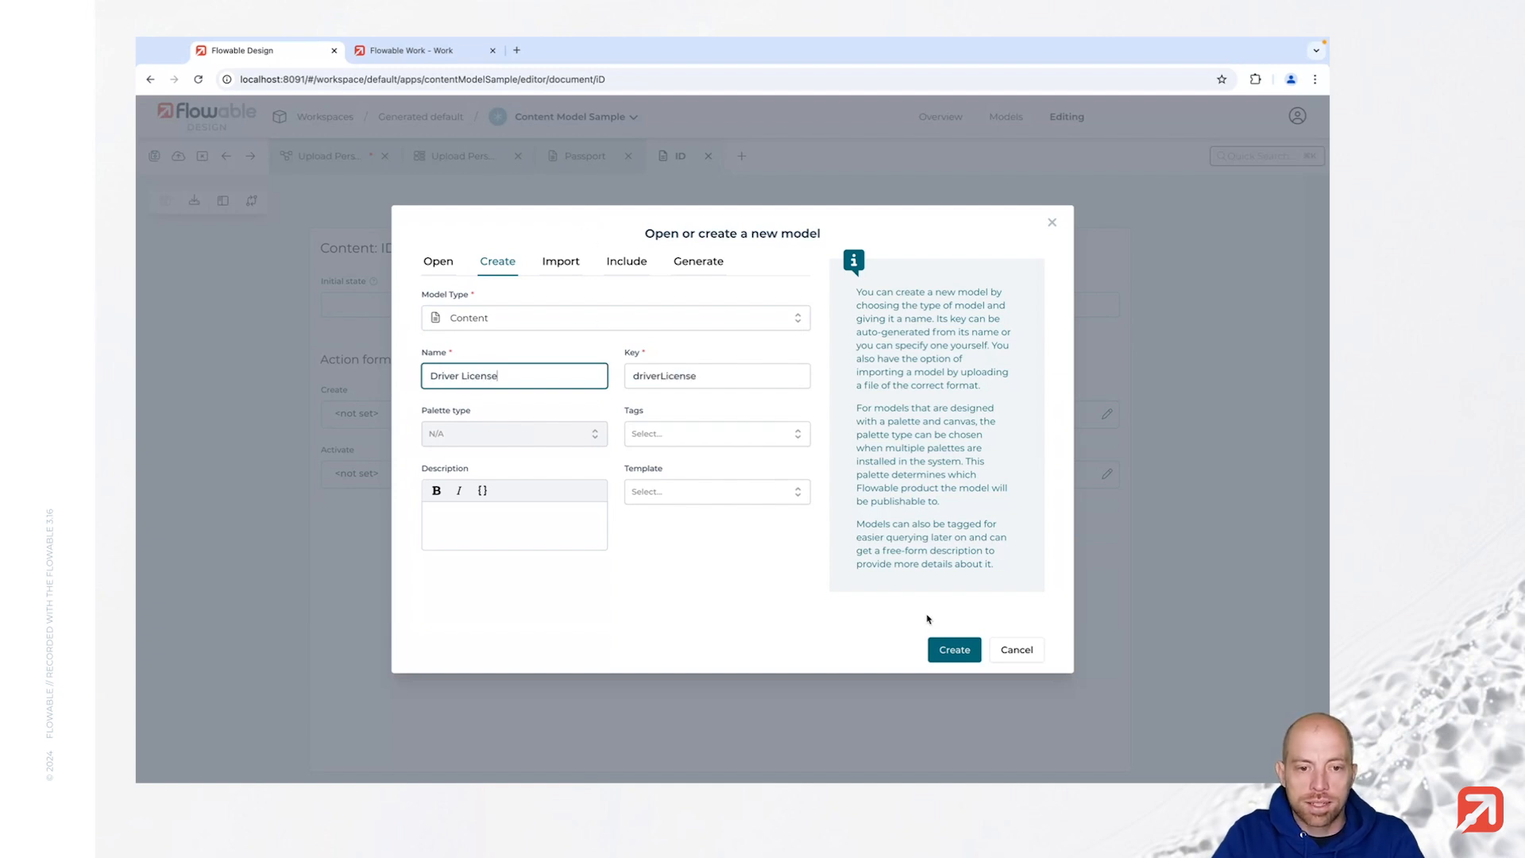
{"action": "left_click", "coordinate": [954, 650]}
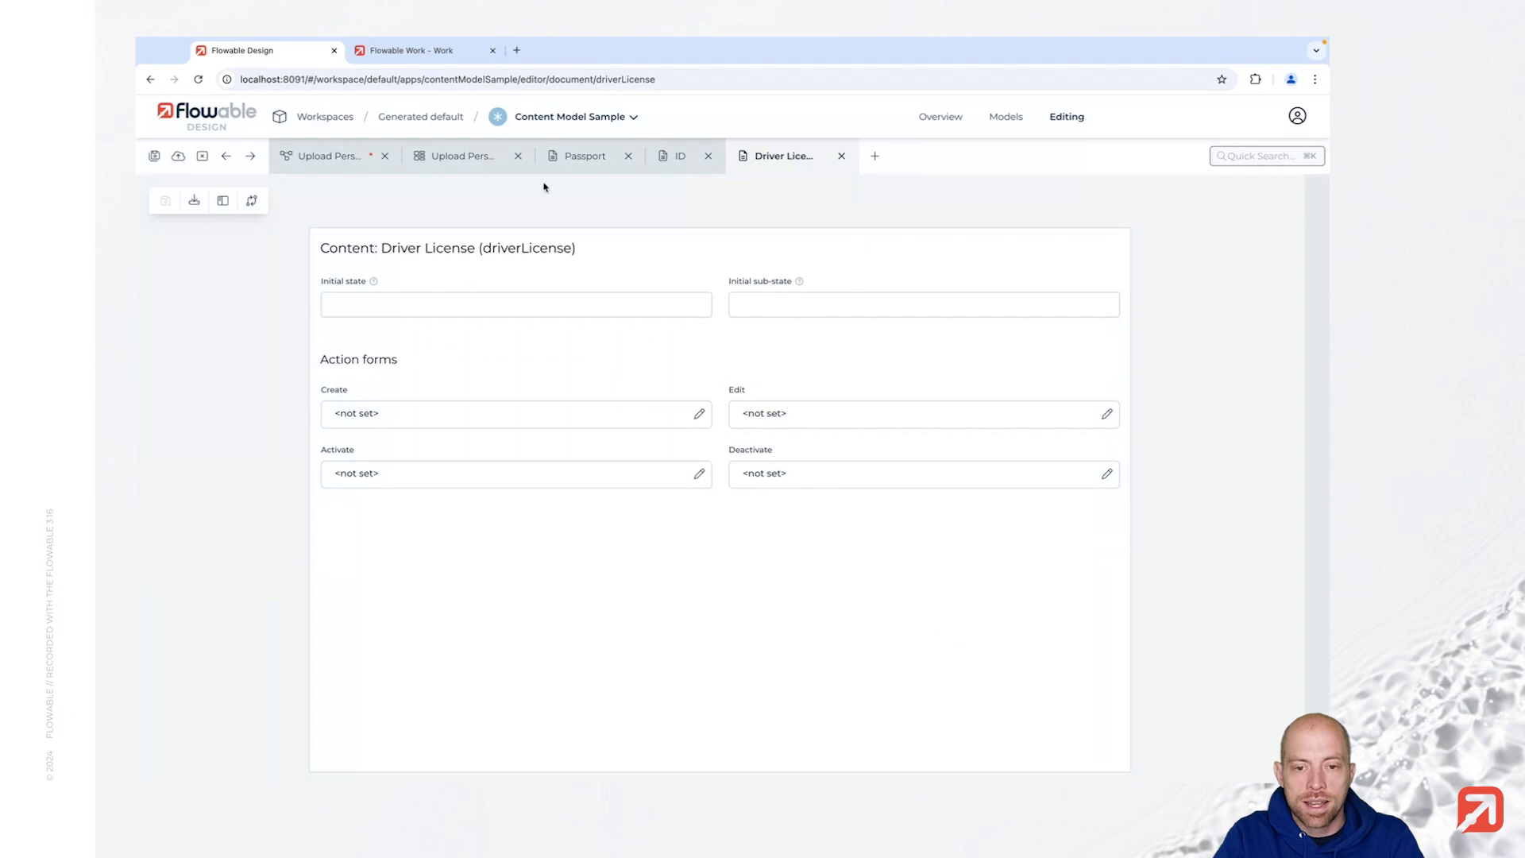
Step: Allow the driverLicense, iD and passport content models on the form's Personal Documents attachment and make a content model required
{"action": "left_click", "coordinate": [459, 161]}
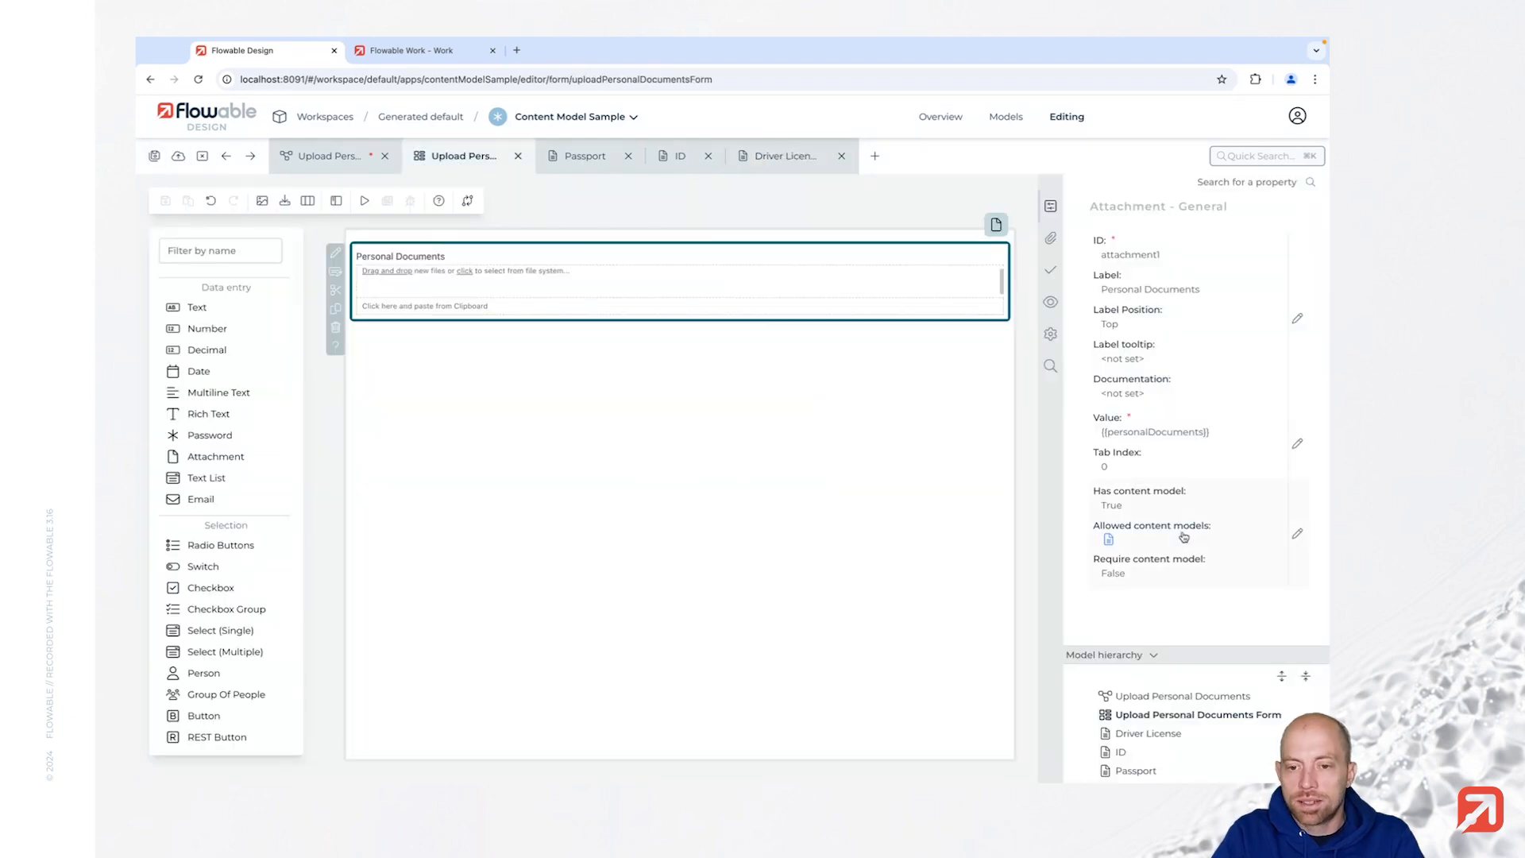
{"action": "left_click", "coordinate": [1176, 533]}
{"action": "left_click", "coordinate": [599, 343]}
{"action": "left_click", "coordinate": [530, 367]}
{"action": "left_click", "coordinate": [482, 403]}
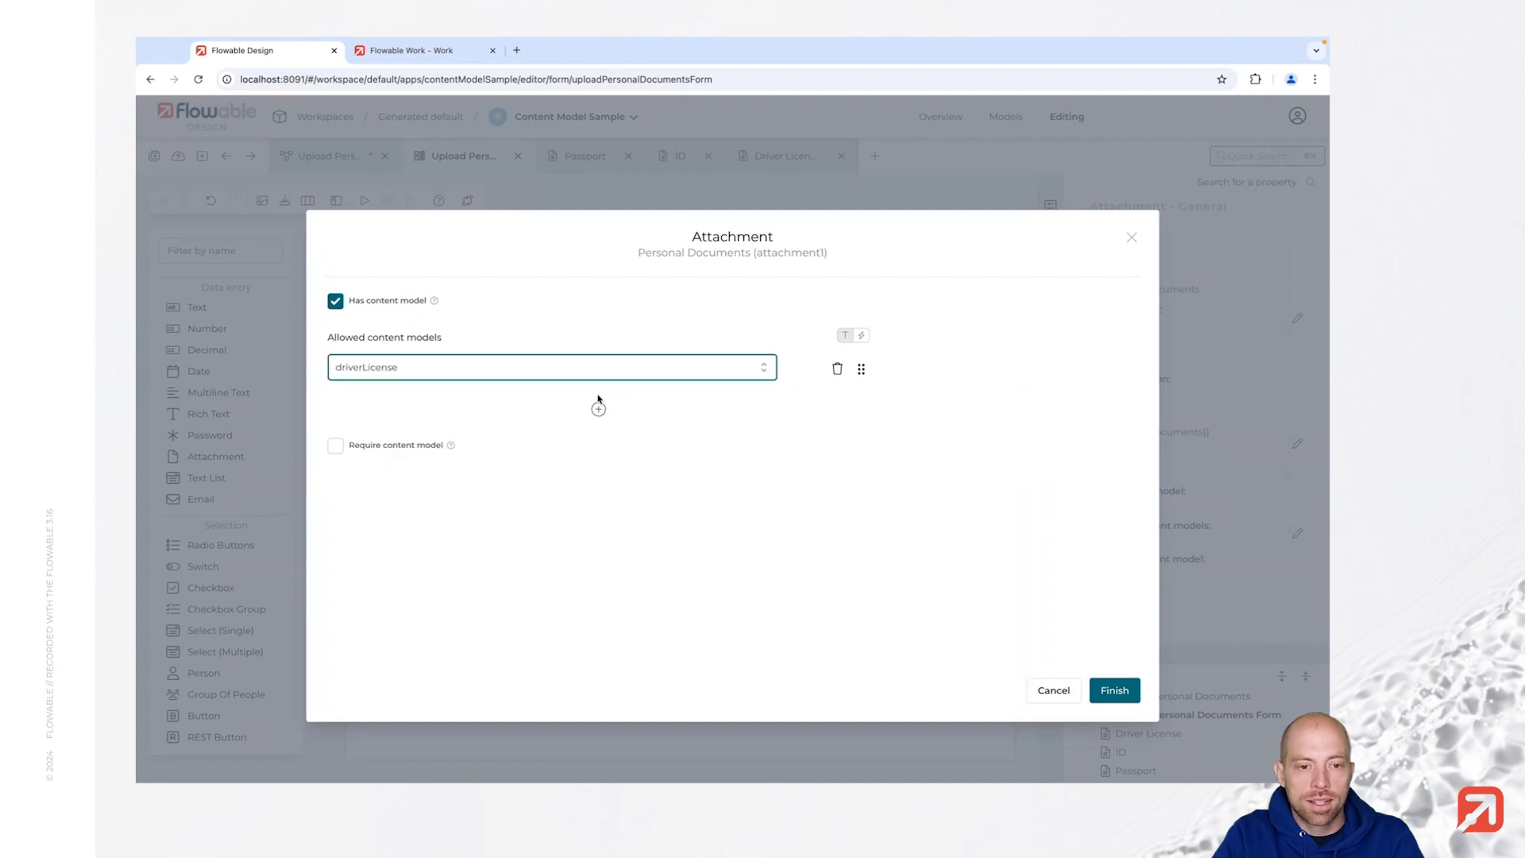
{"action": "left_click", "coordinate": [598, 408]}
{"action": "left_click", "coordinate": [508, 409]}
{"action": "left_click", "coordinate": [506, 439]}
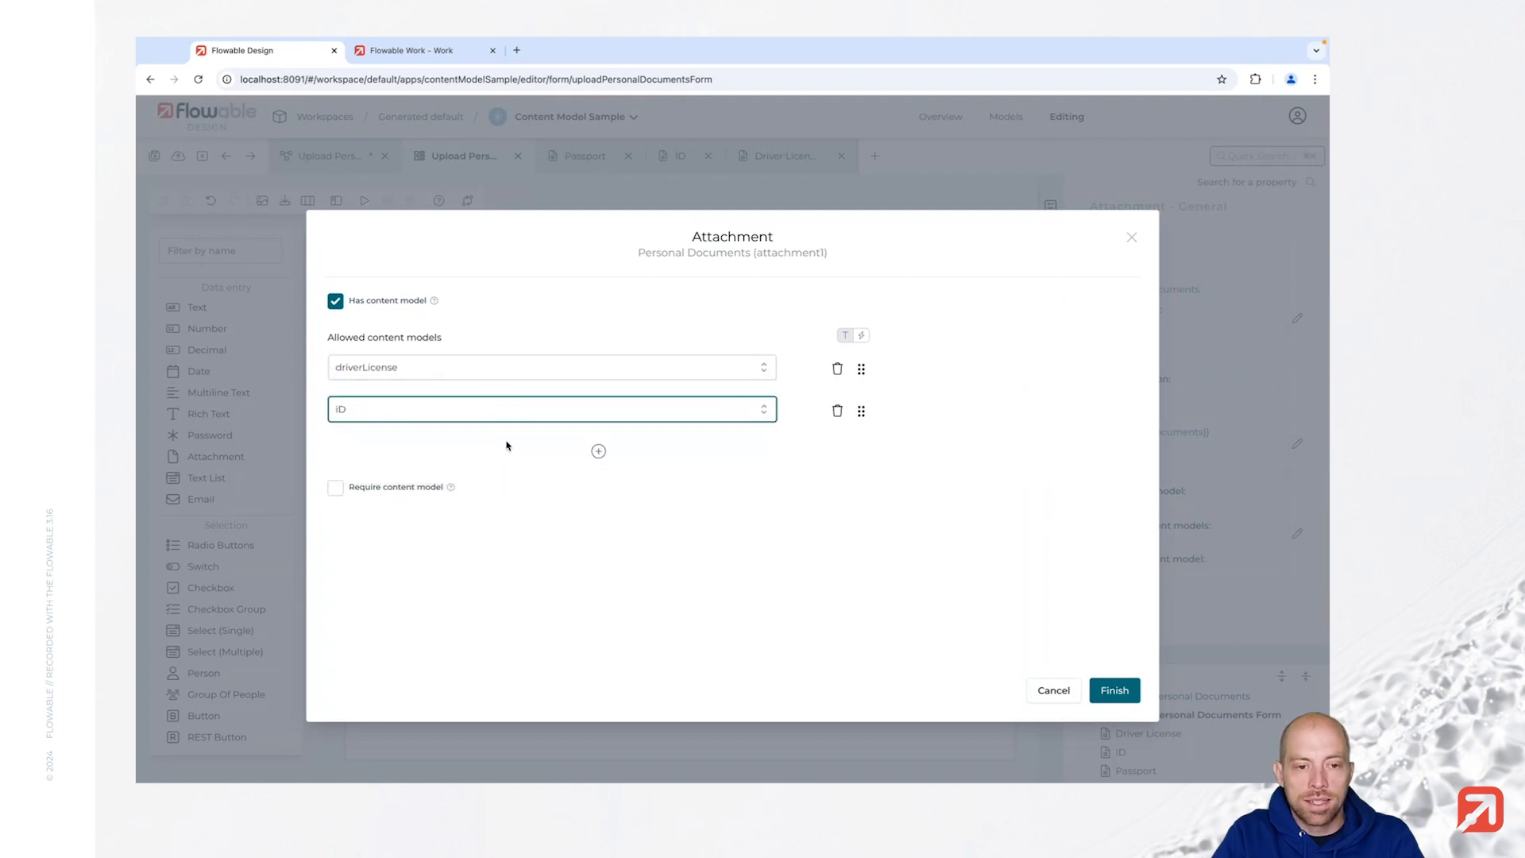
{"action": "left_click", "coordinate": [599, 450]}
{"action": "left_click", "coordinate": [556, 451]}
{"action": "left_click", "coordinate": [515, 484]}
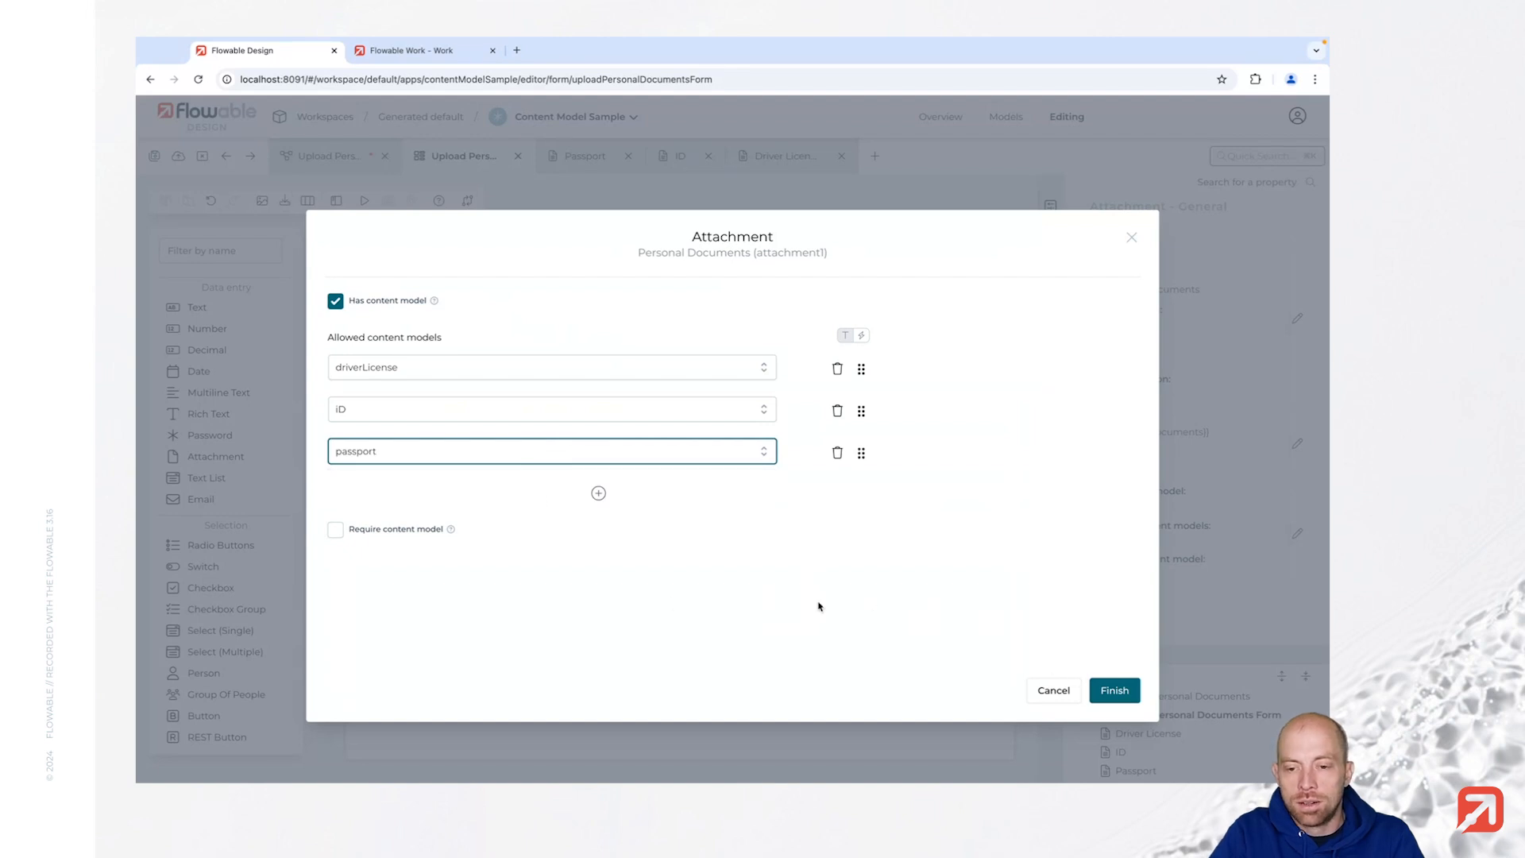
{"action": "left_click", "coordinate": [336, 531]}
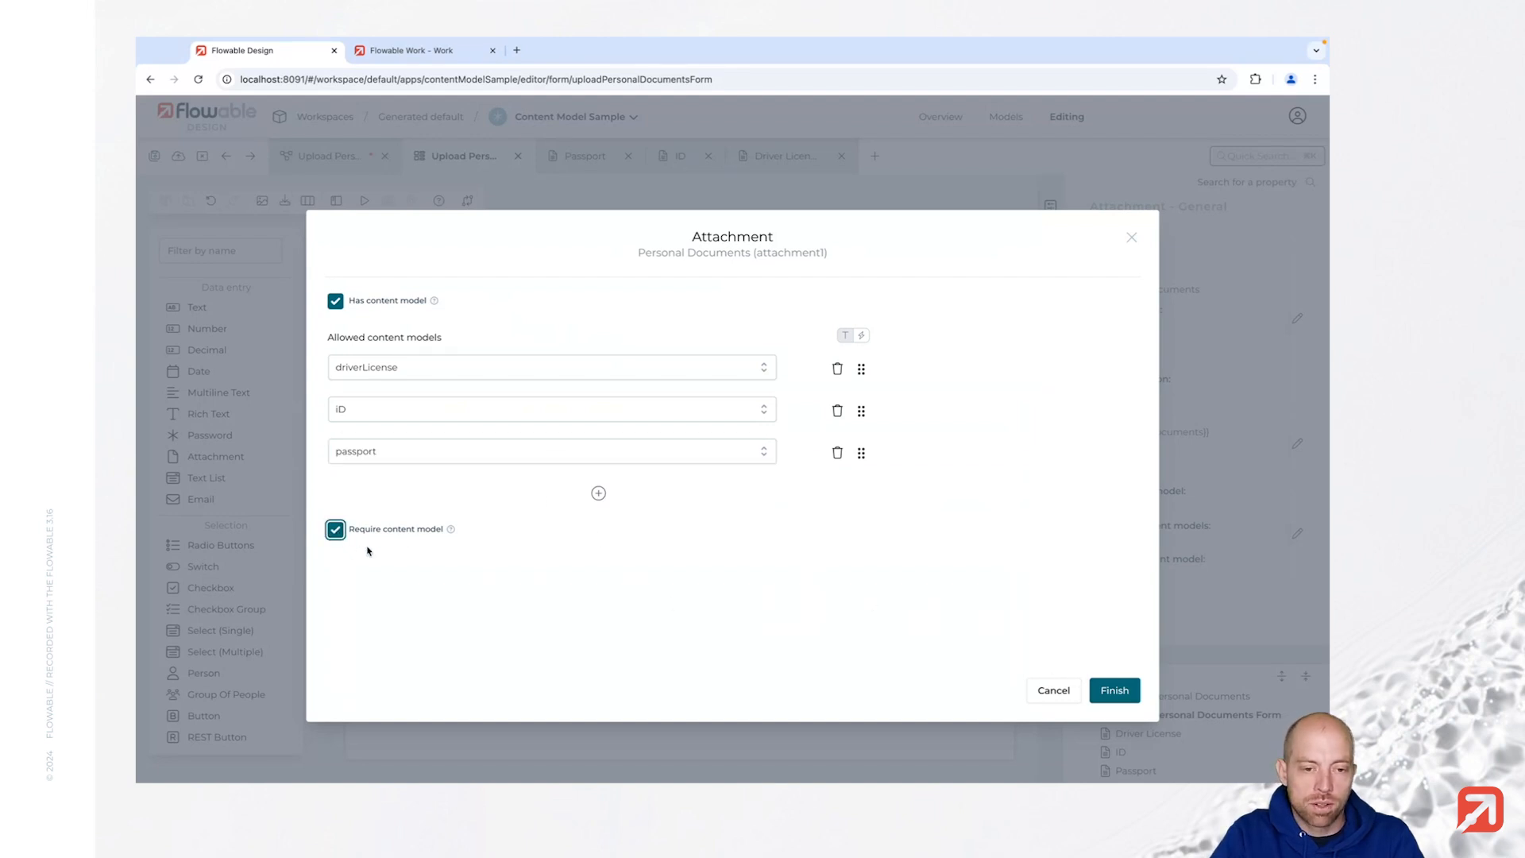
{"action": "left_click", "coordinate": [1103, 691]}
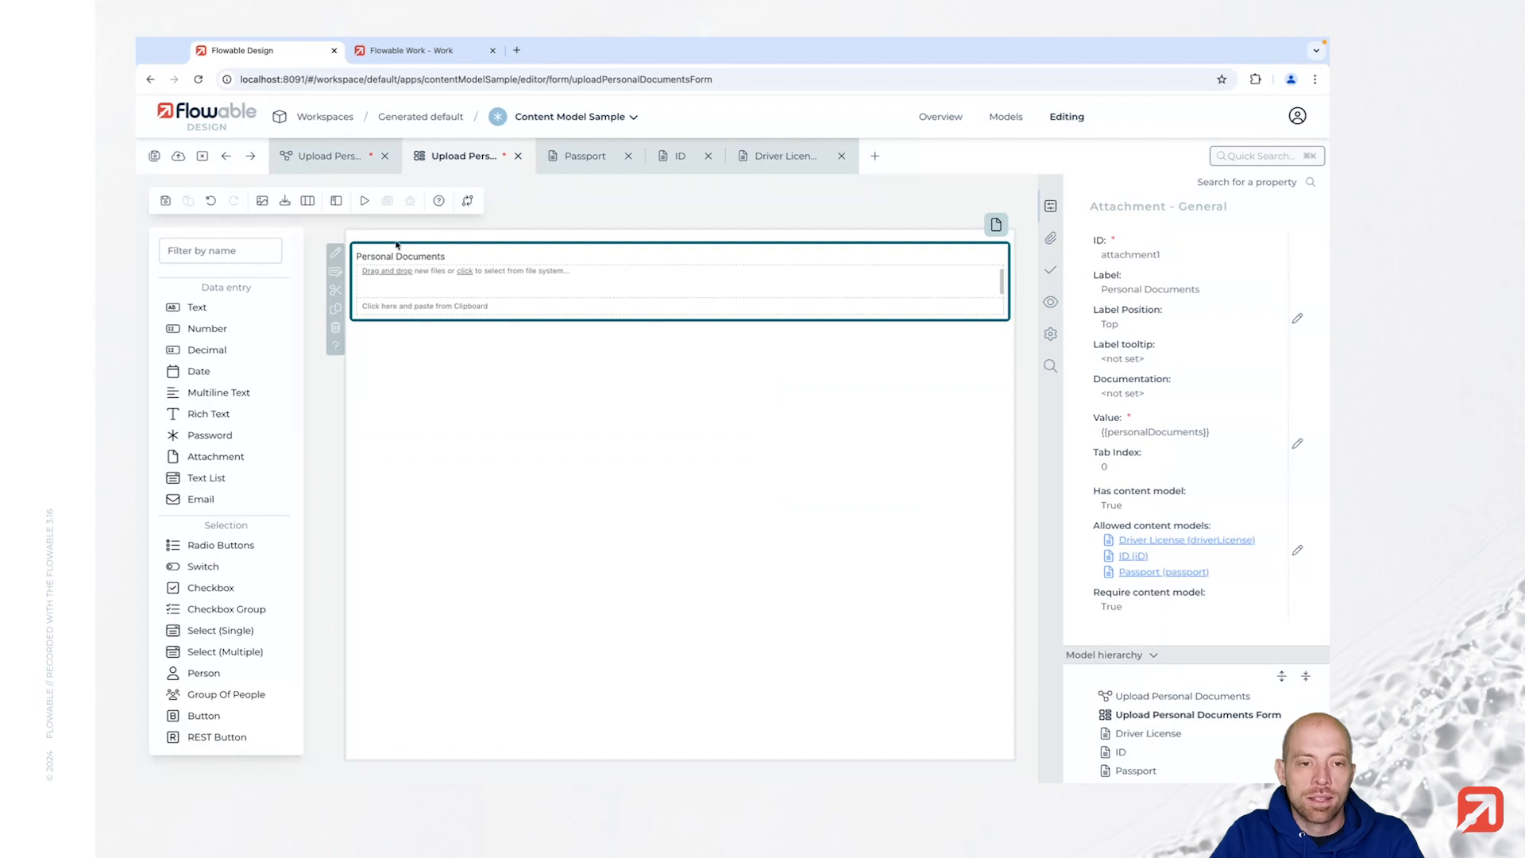
Step: Save all open models and publish the Content Model Sample app to the default deployment target
{"action": "left_click", "coordinate": [154, 159]}
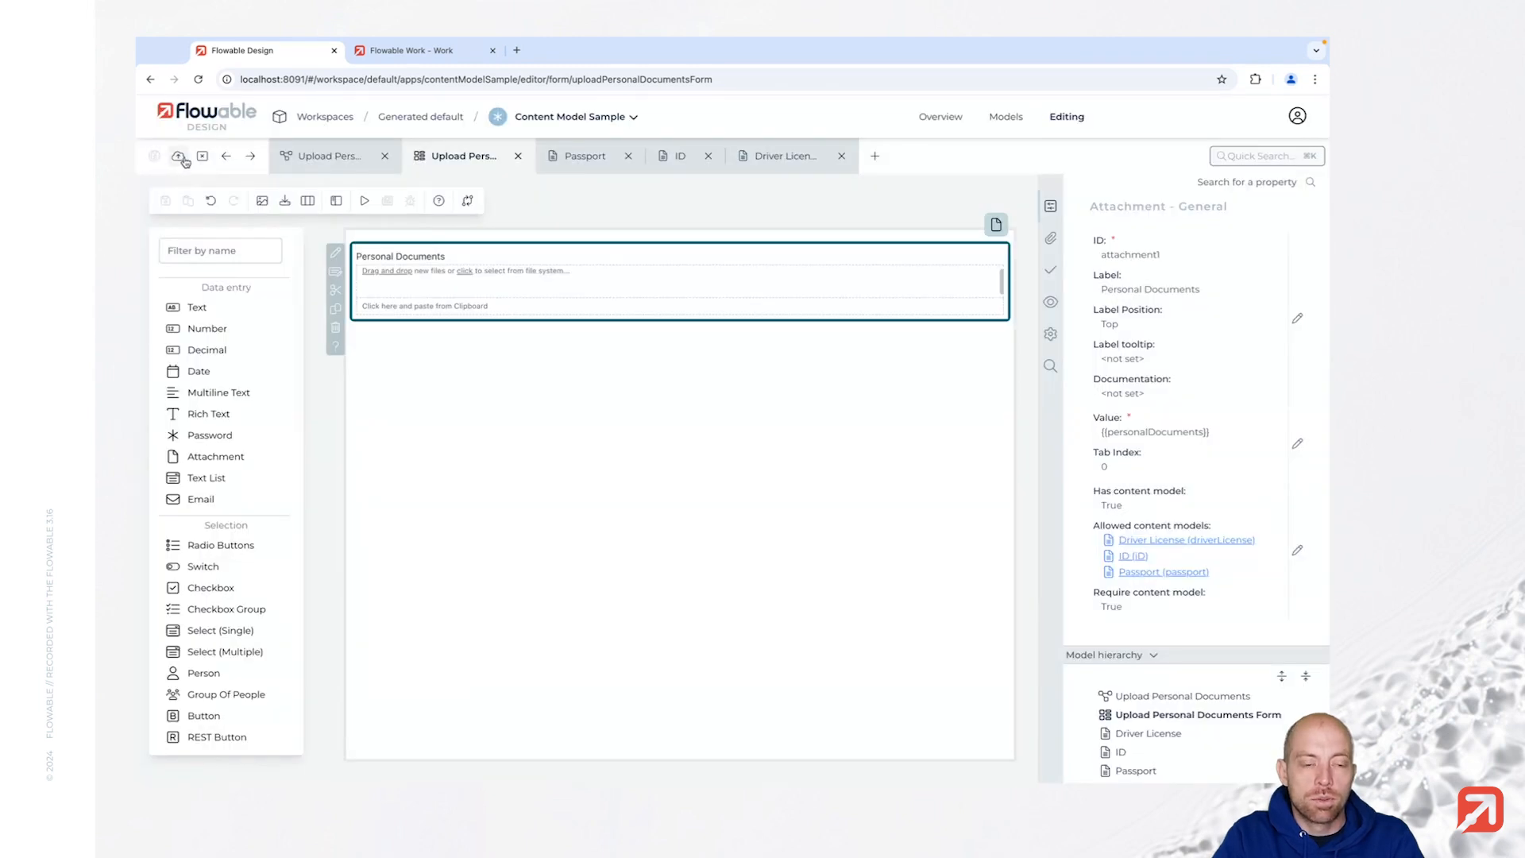
{"action": "left_click", "coordinate": [178, 157]}
{"action": "left_click", "coordinate": [1024, 572]}
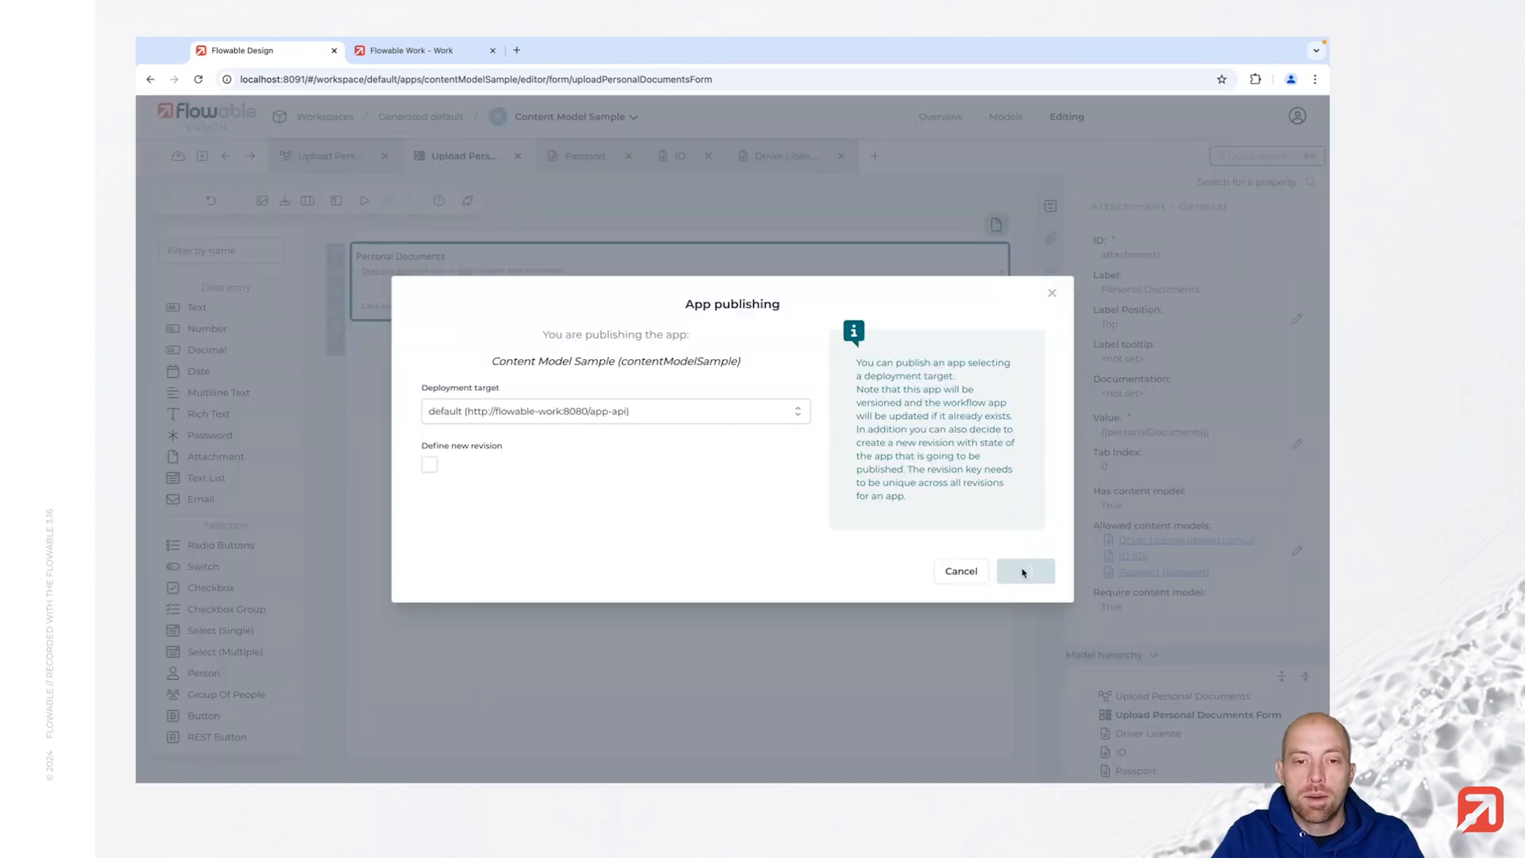
Step: Switch to Flowable Work and start a new Upload Personal Documents process from the Content Model Sample app
{"action": "left_click", "coordinate": [447, 56]}
{"action": "left_click", "coordinate": [176, 162]}
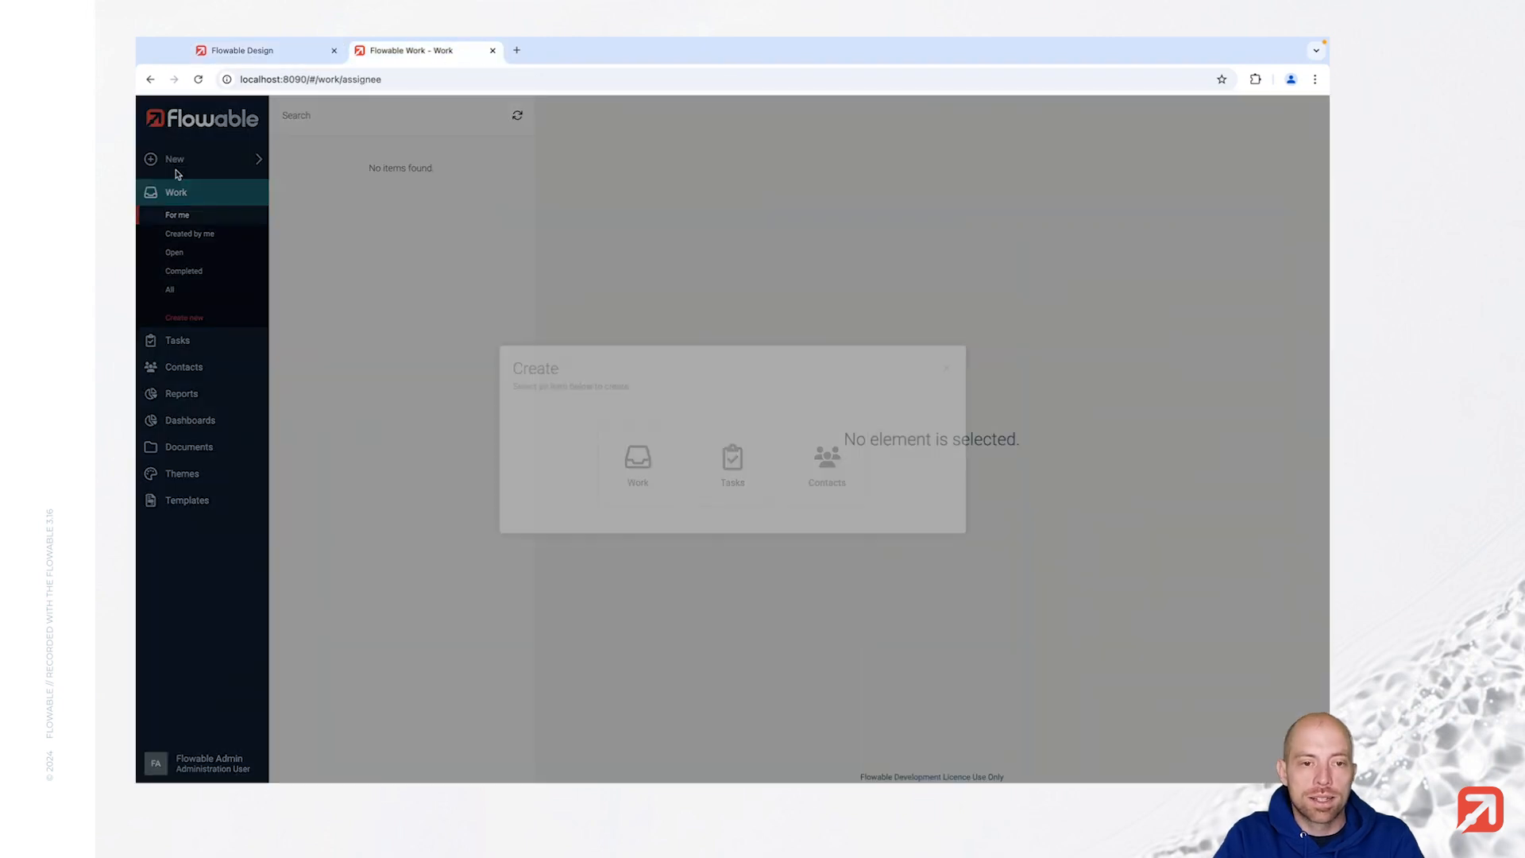
{"action": "left_click", "coordinate": [672, 479]}
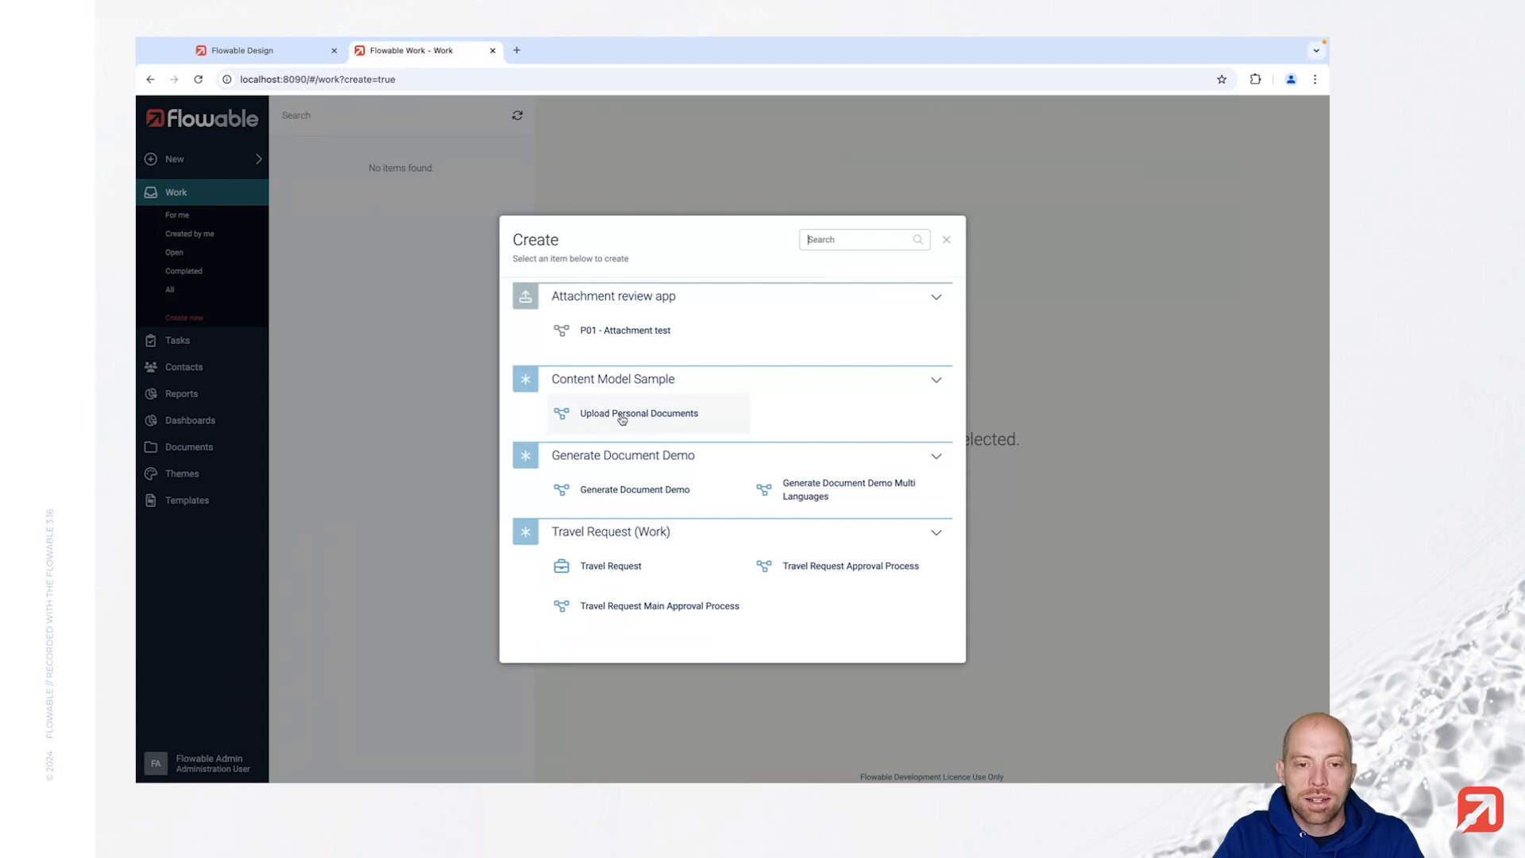
{"action": "left_click", "coordinate": [652, 419]}
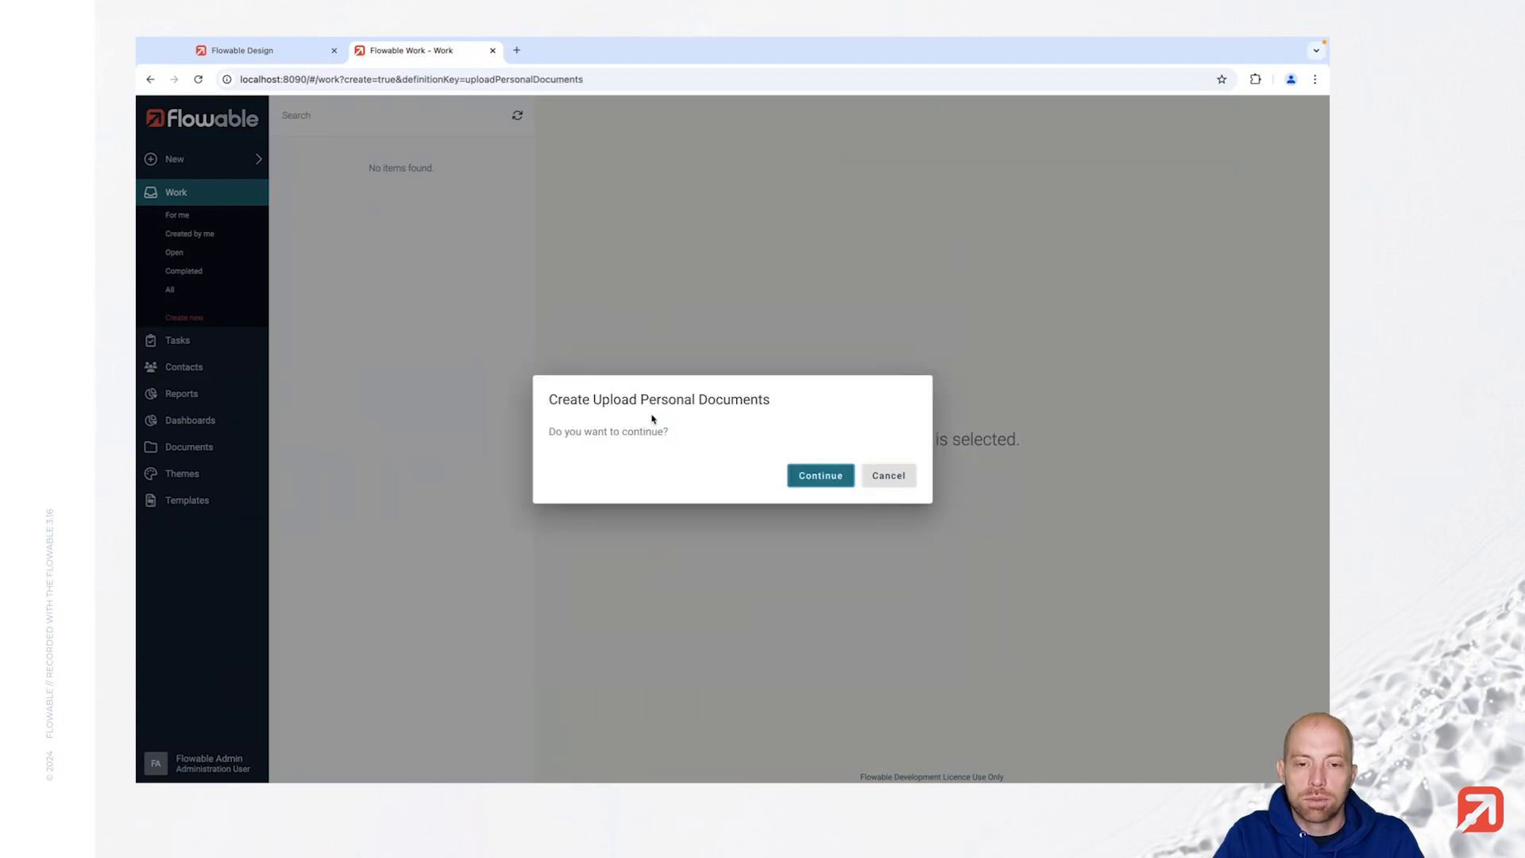
{"action": "left_click", "coordinate": [836, 484]}
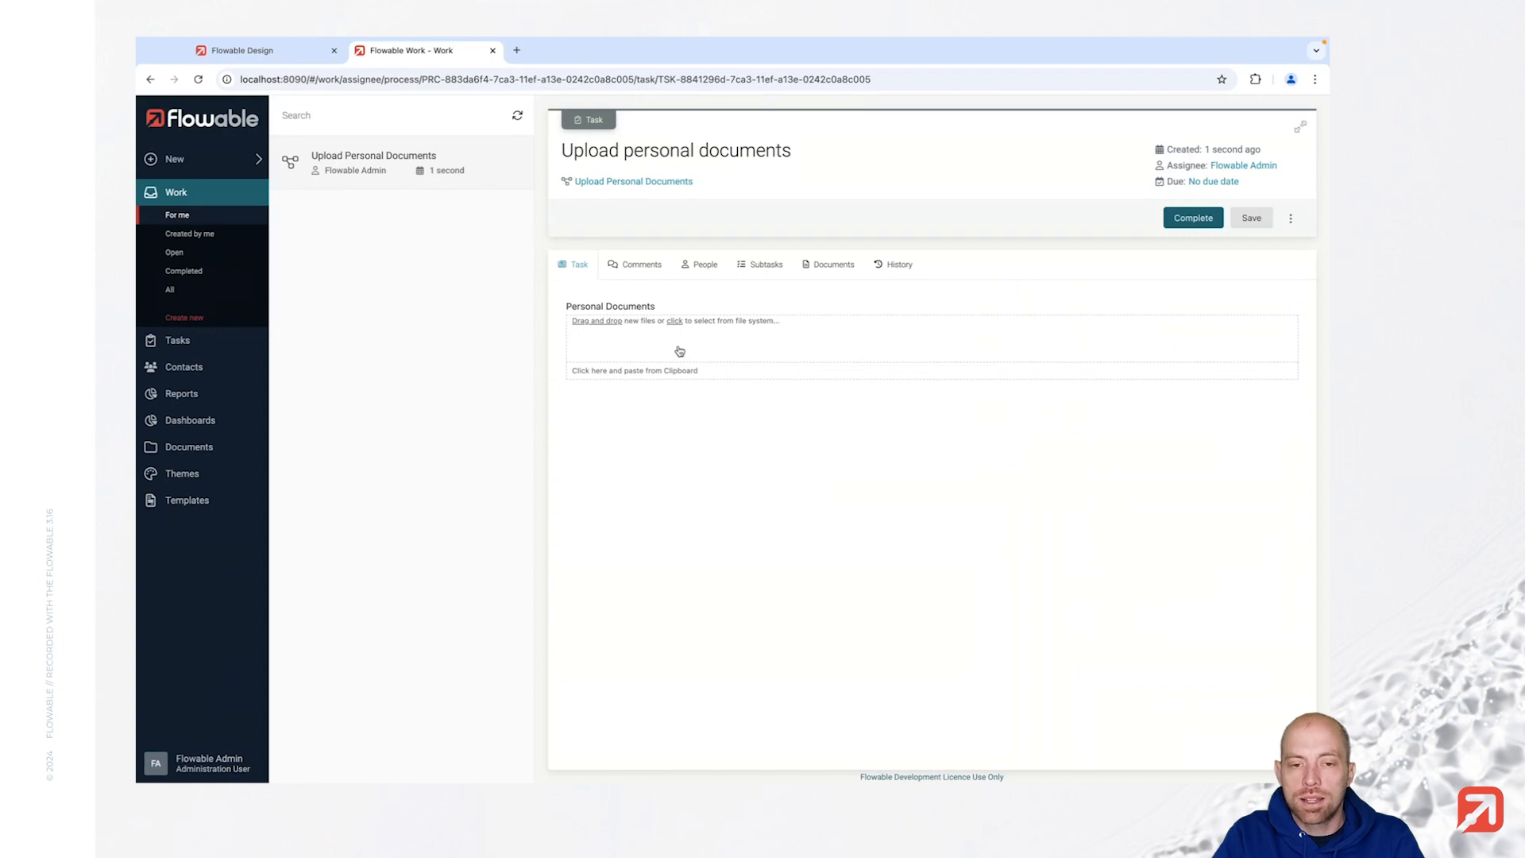
Step: Upload driver-license.txt, id.txt and passport.txt from Downloads to the Personal Documents attachment field
{"action": "left_click", "coordinate": [668, 347]}
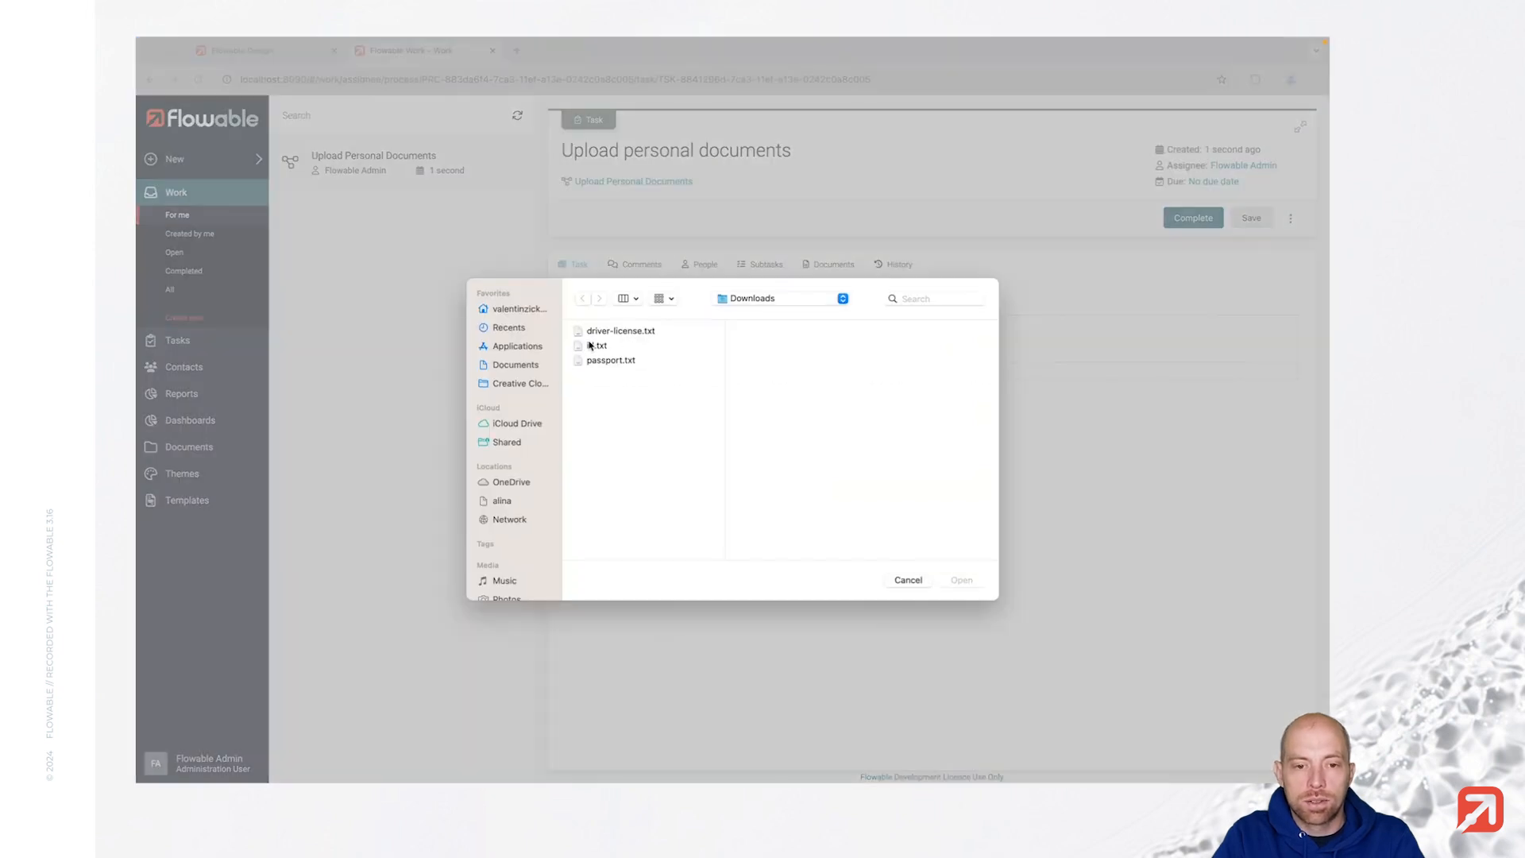
{"action": "left_click", "coordinate": [608, 332]}
{"action": "key", "text": "super+a"}
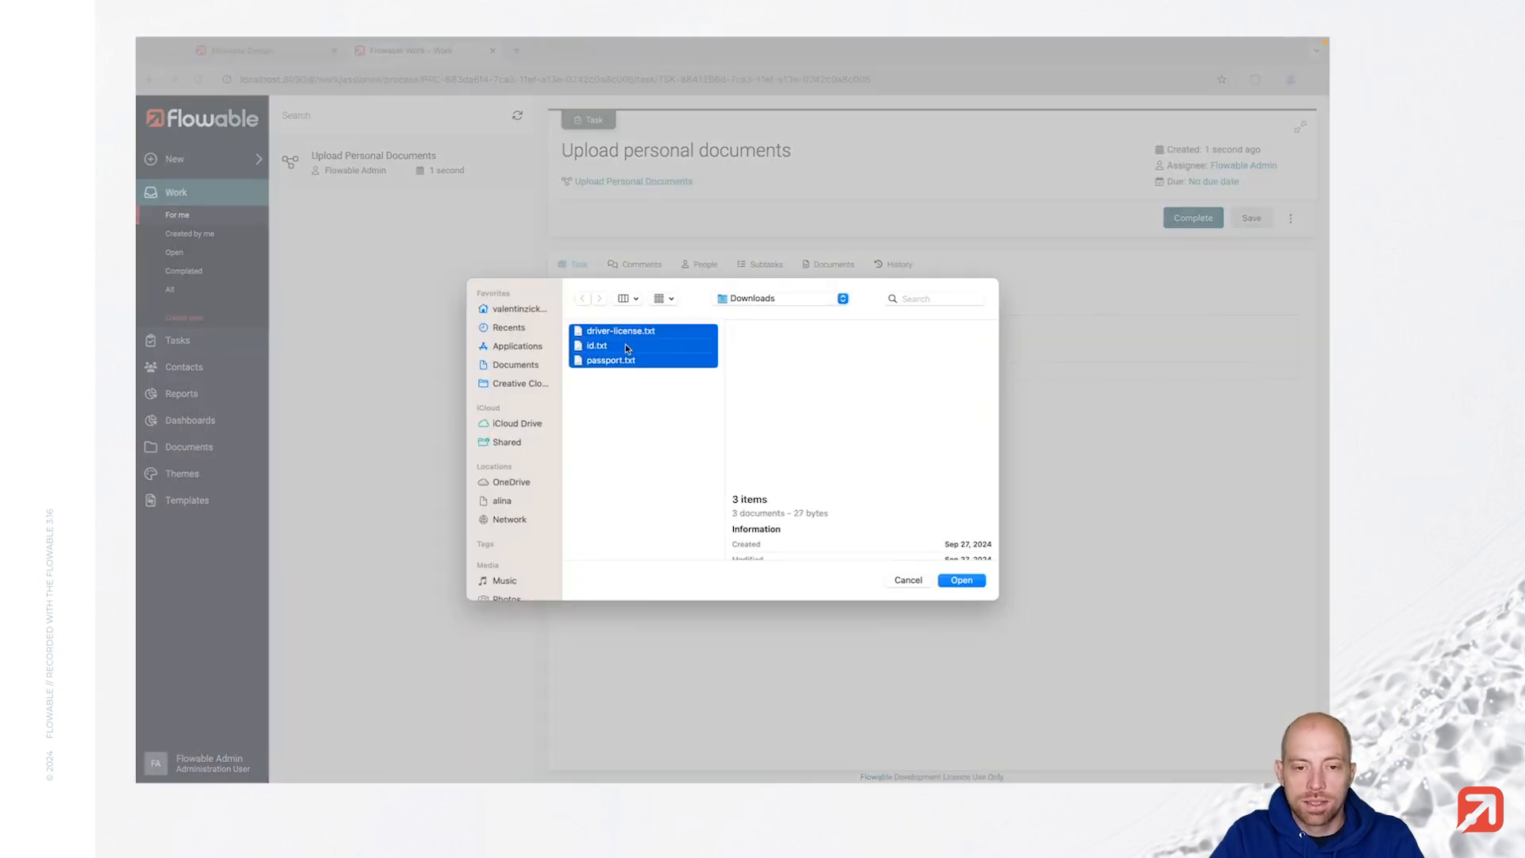
{"action": "key", "text": "Return"}
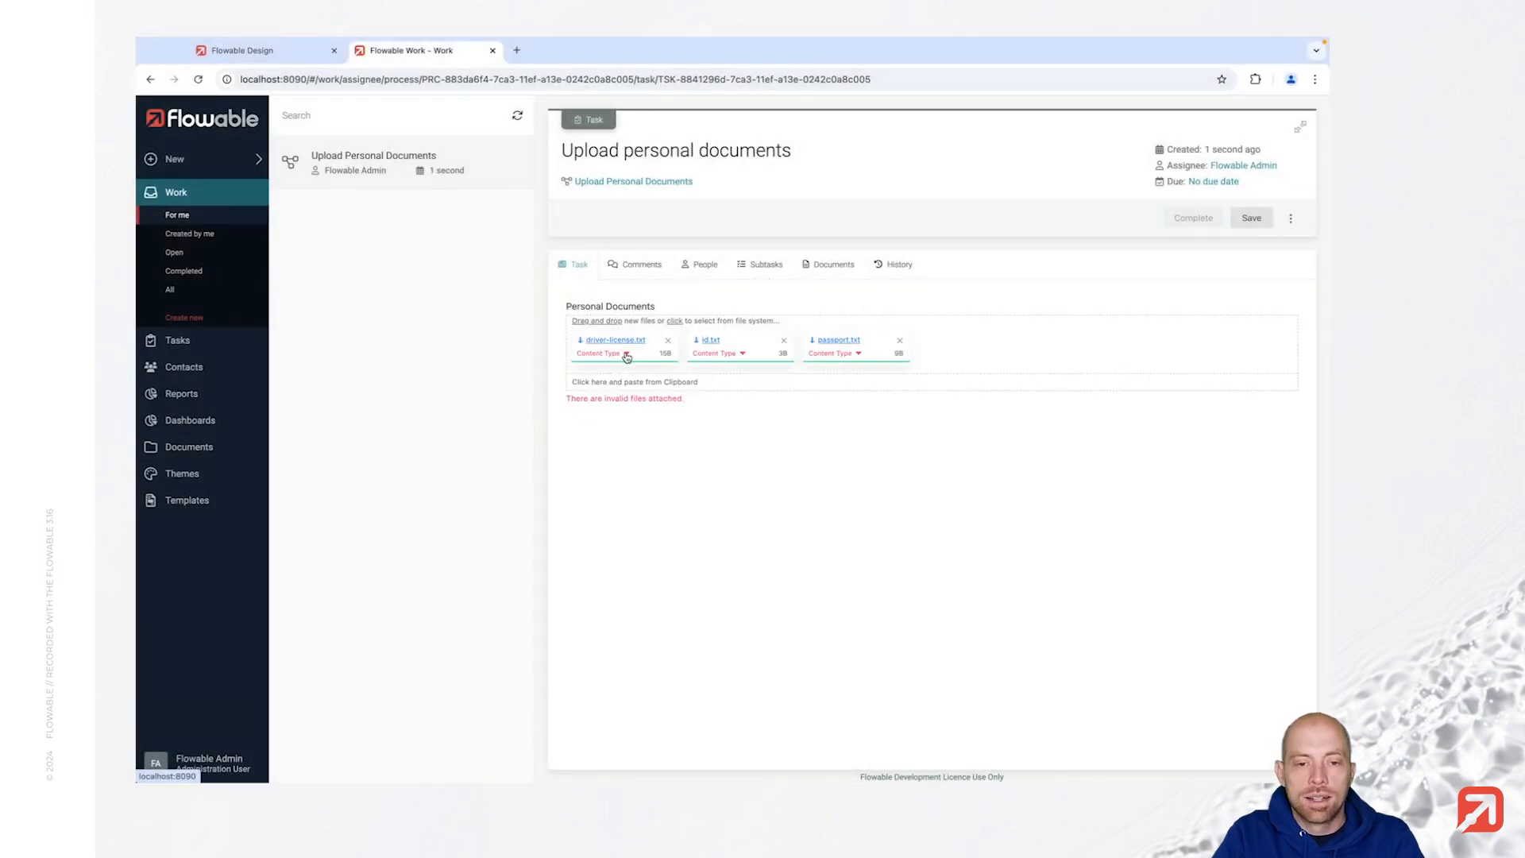
Step: Assign the content types Driver License to driver-license.txt, ID to id.txt and Passport to passport.txt
{"action": "left_click", "coordinate": [627, 354]}
{"action": "left_click", "coordinate": [660, 450]}
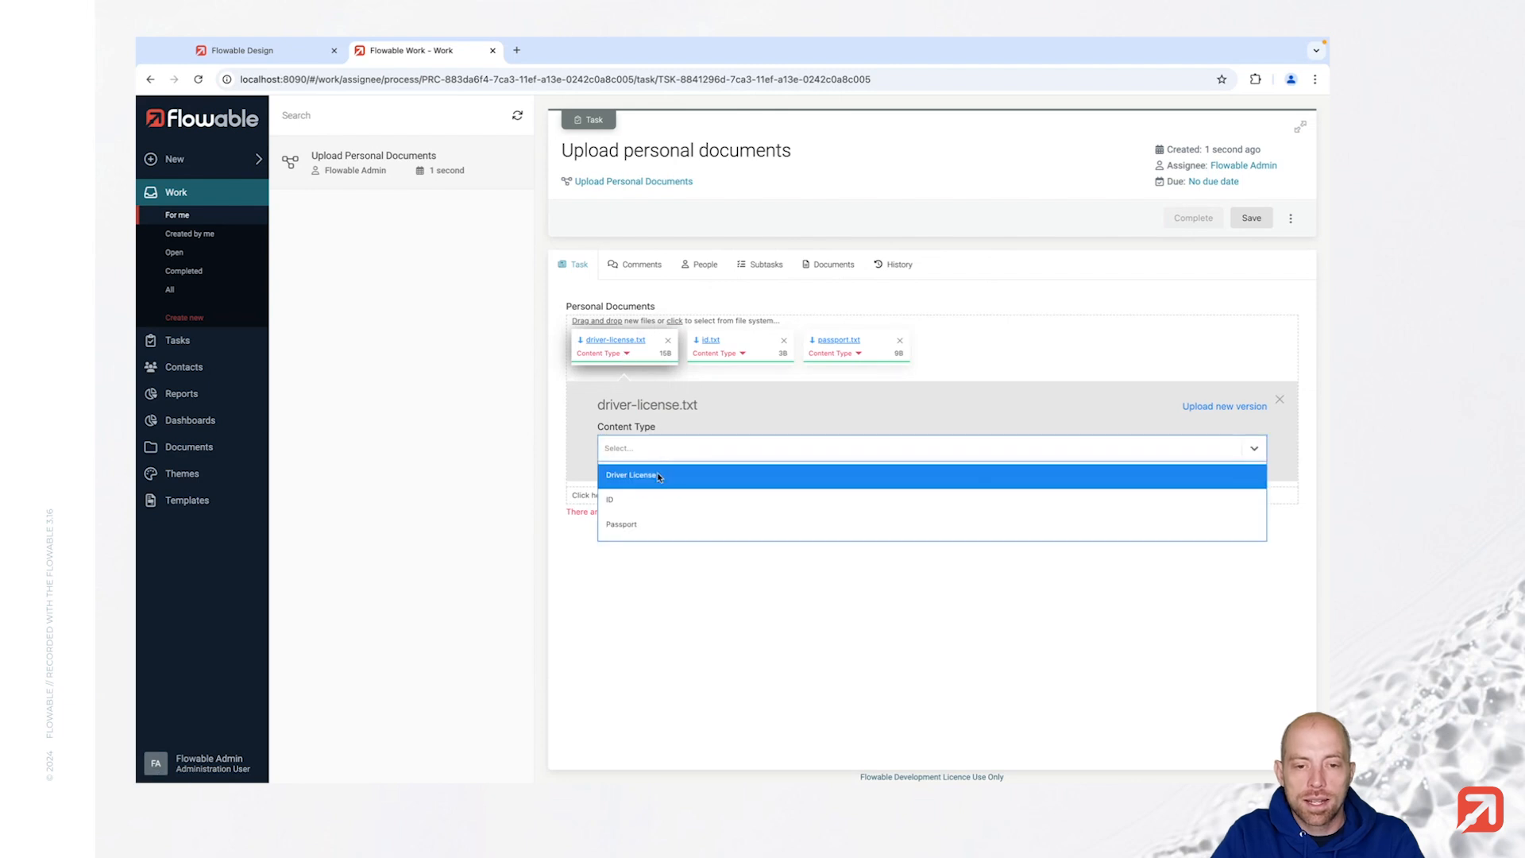
{"action": "left_click", "coordinate": [659, 480]}
{"action": "left_click", "coordinate": [742, 354]}
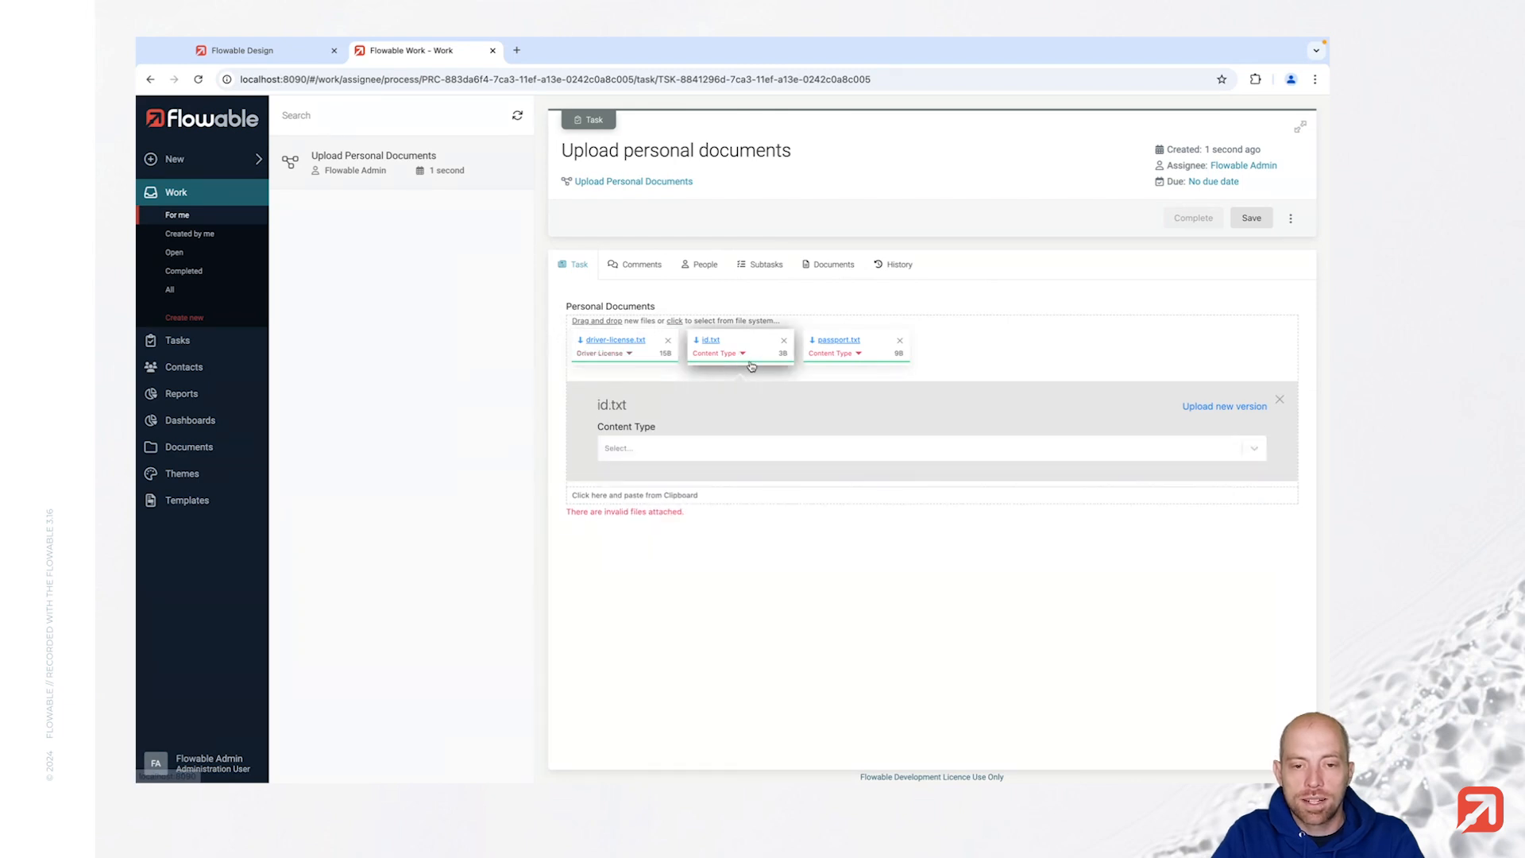
{"action": "left_click", "coordinate": [697, 449]}
{"action": "left_click", "coordinate": [681, 499]}
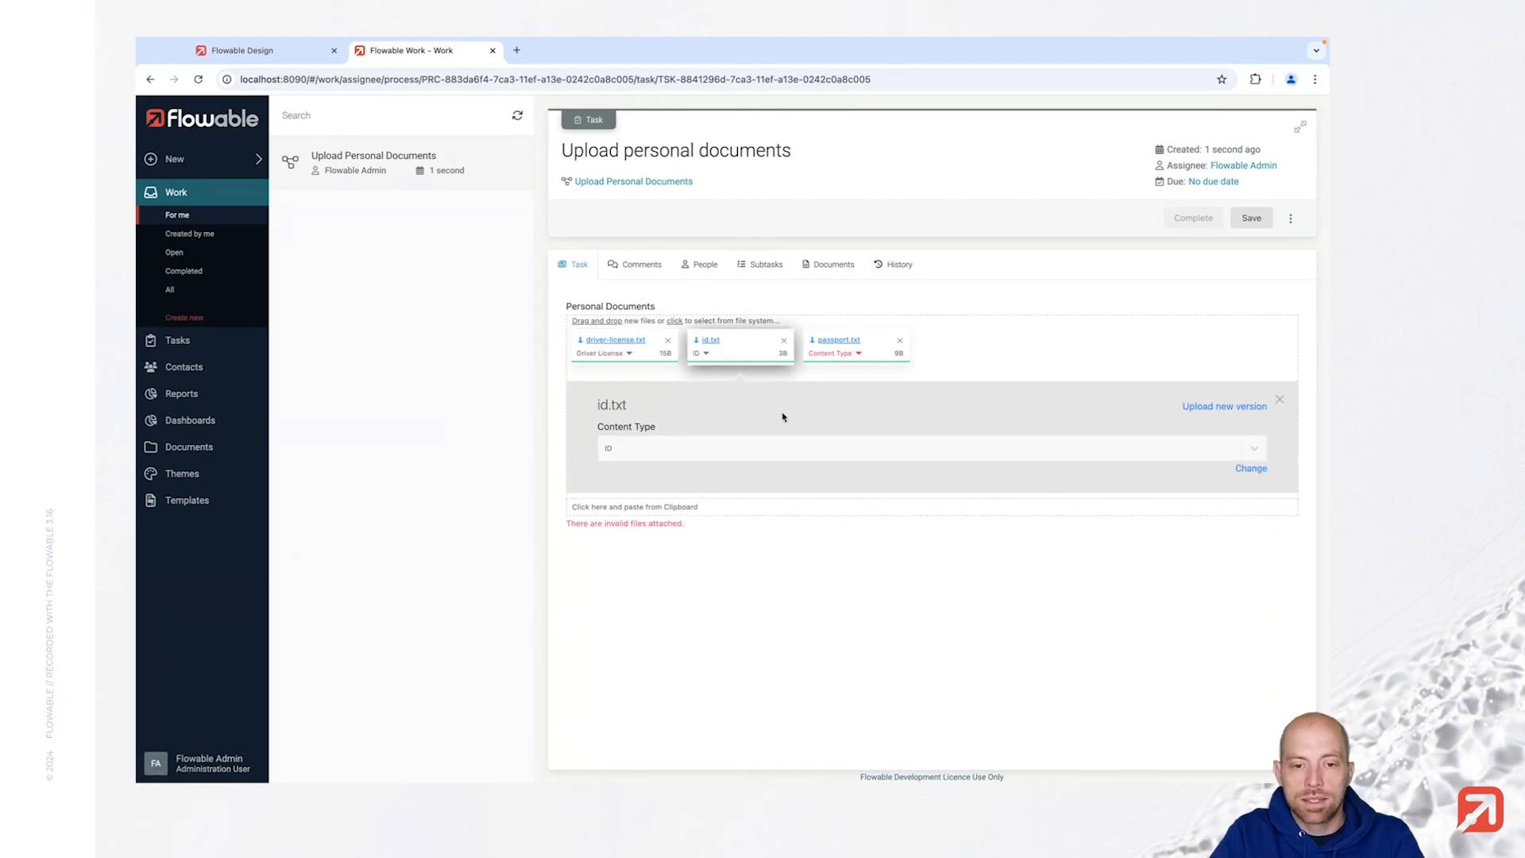
{"action": "left_click", "coordinate": [835, 354]}
{"action": "left_click", "coordinate": [806, 449]}
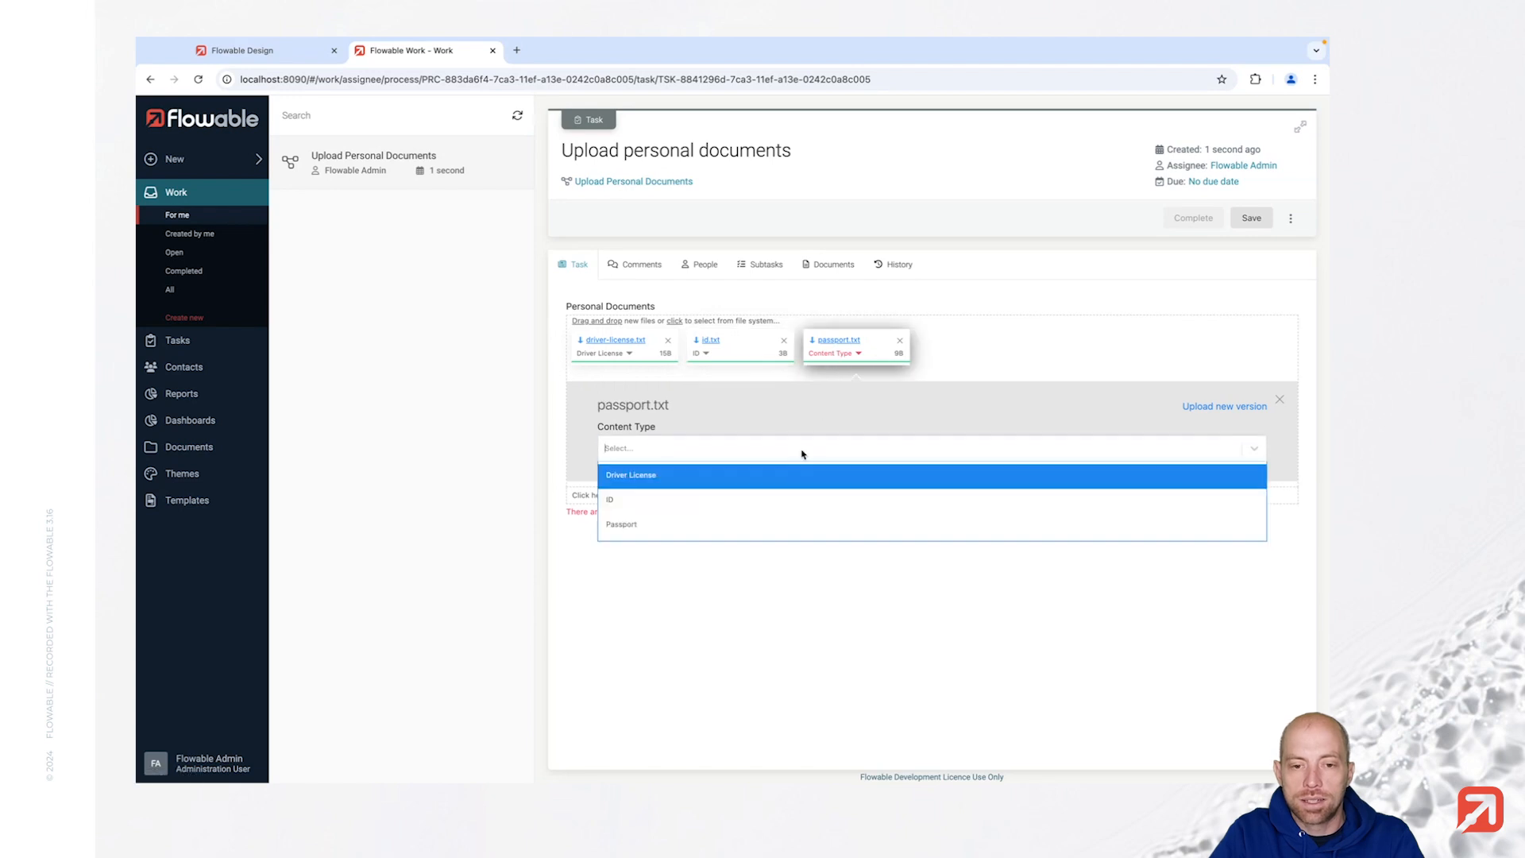
{"action": "left_click", "coordinate": [766, 520]}
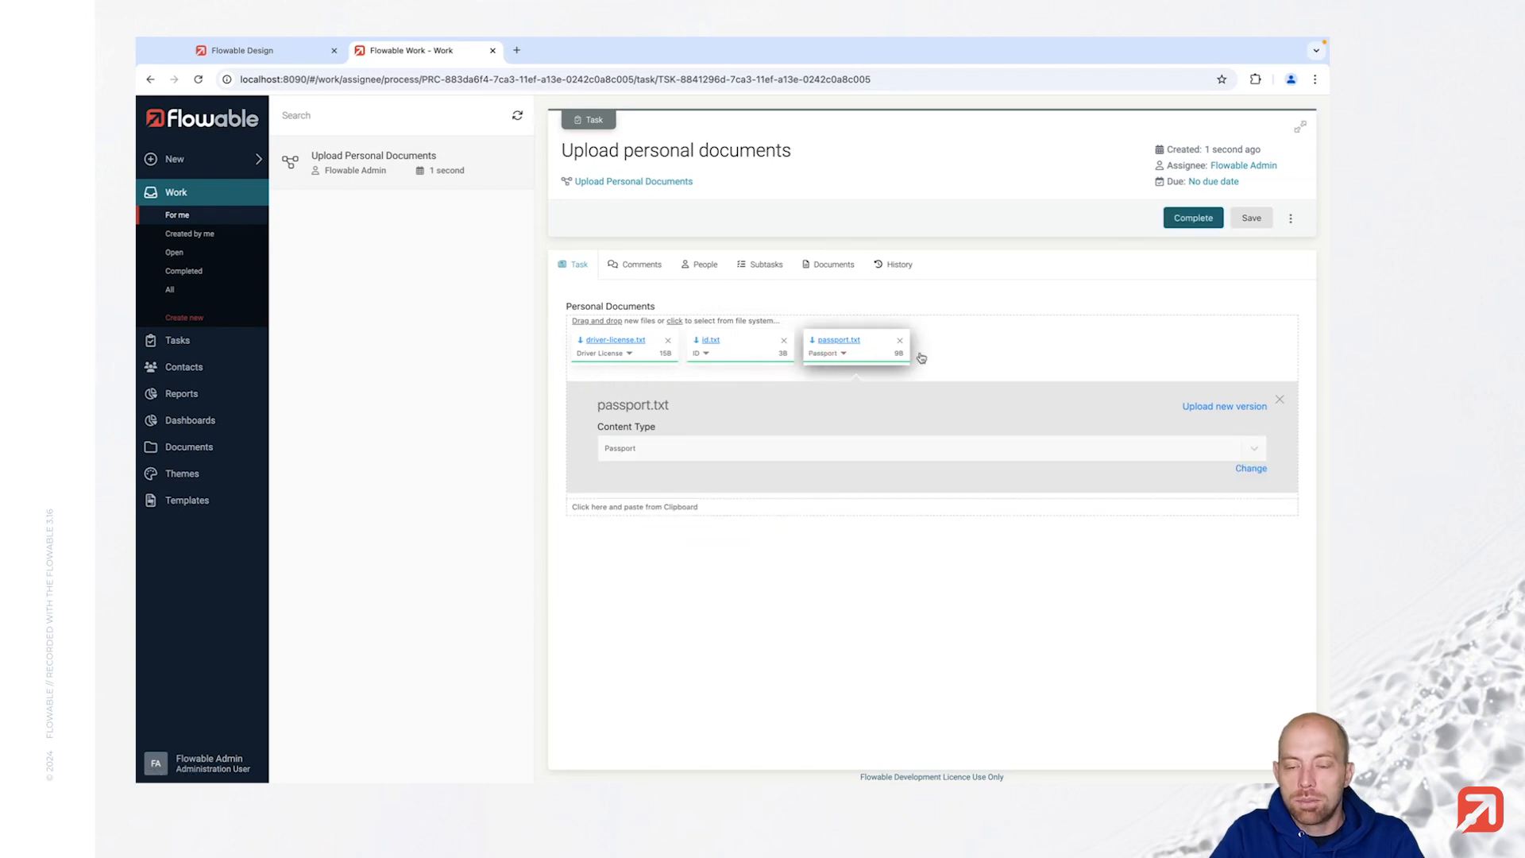
Step: Complete the Upload personal documents task and view the documents of the process
{"action": "left_click", "coordinate": [1189, 220]}
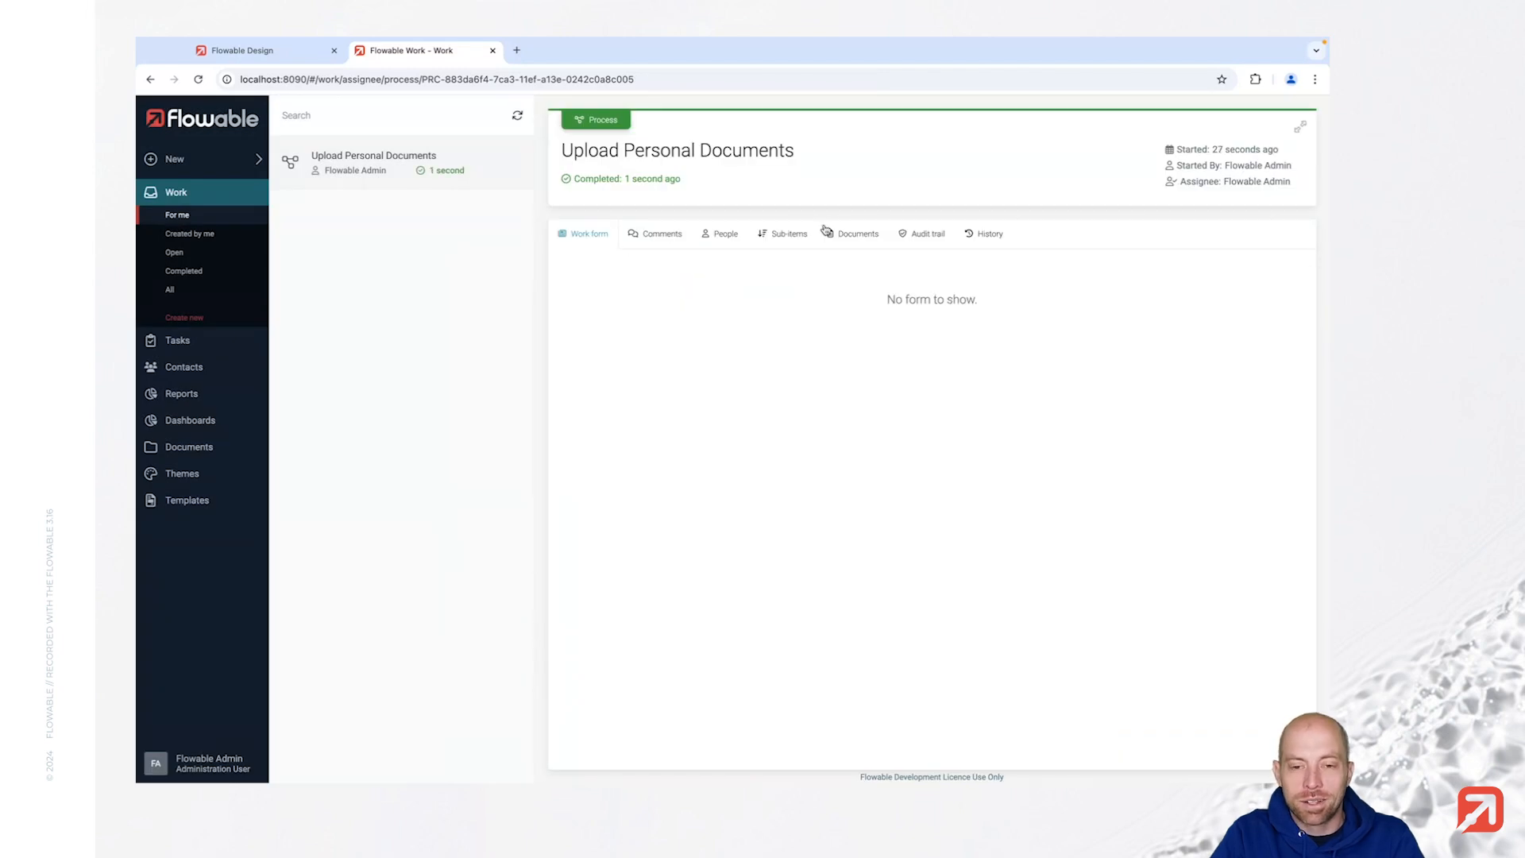
{"action": "left_click", "coordinate": [847, 240]}
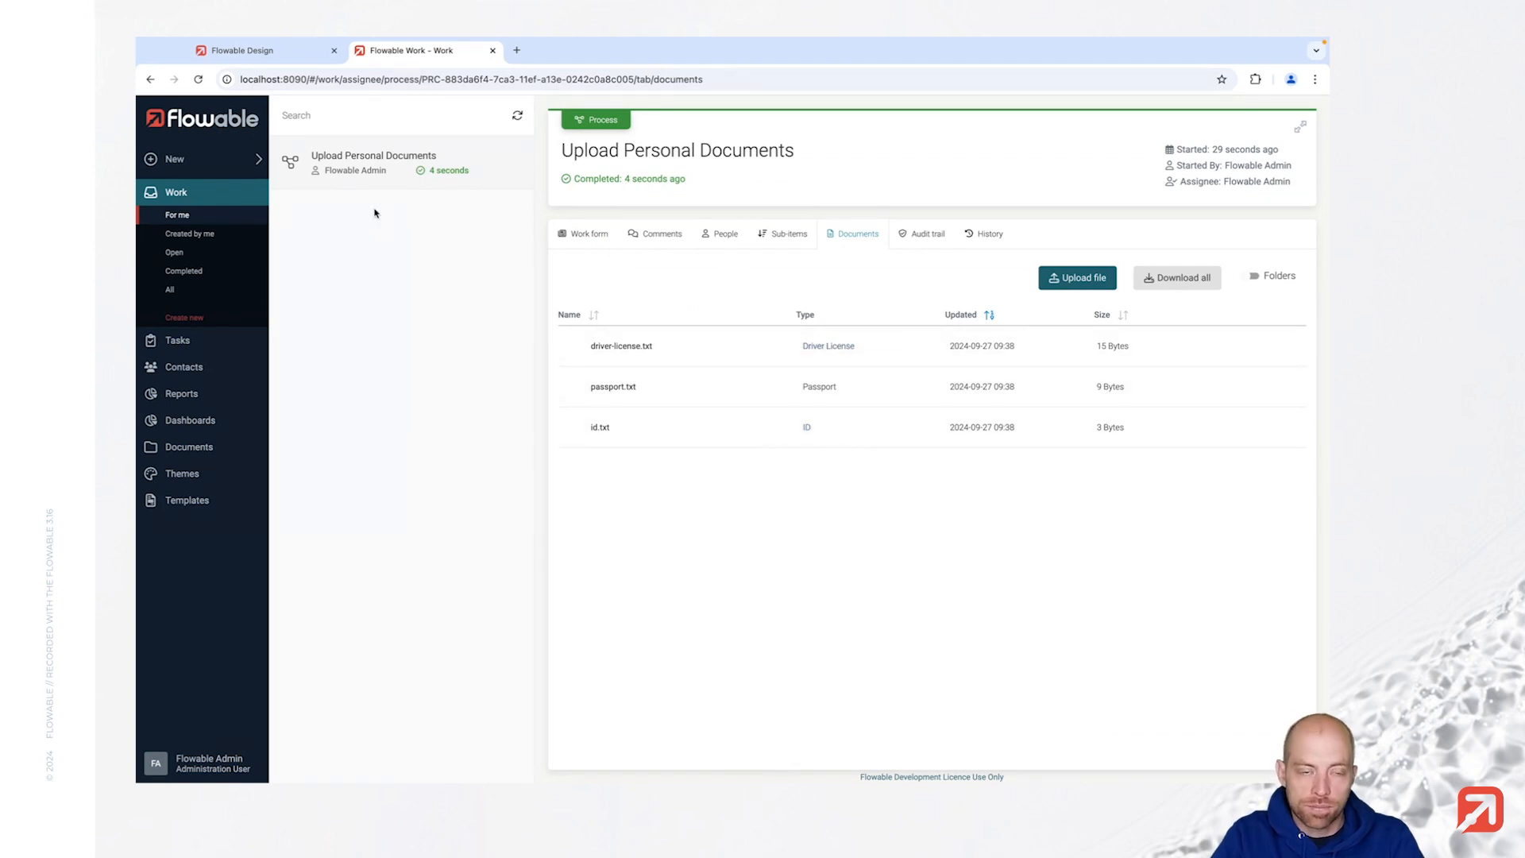
Step: Switch to Flowable Design and create a form named "Passport Form" as the Create action form of the Passport content model
{"action": "left_click", "coordinate": [262, 50]}
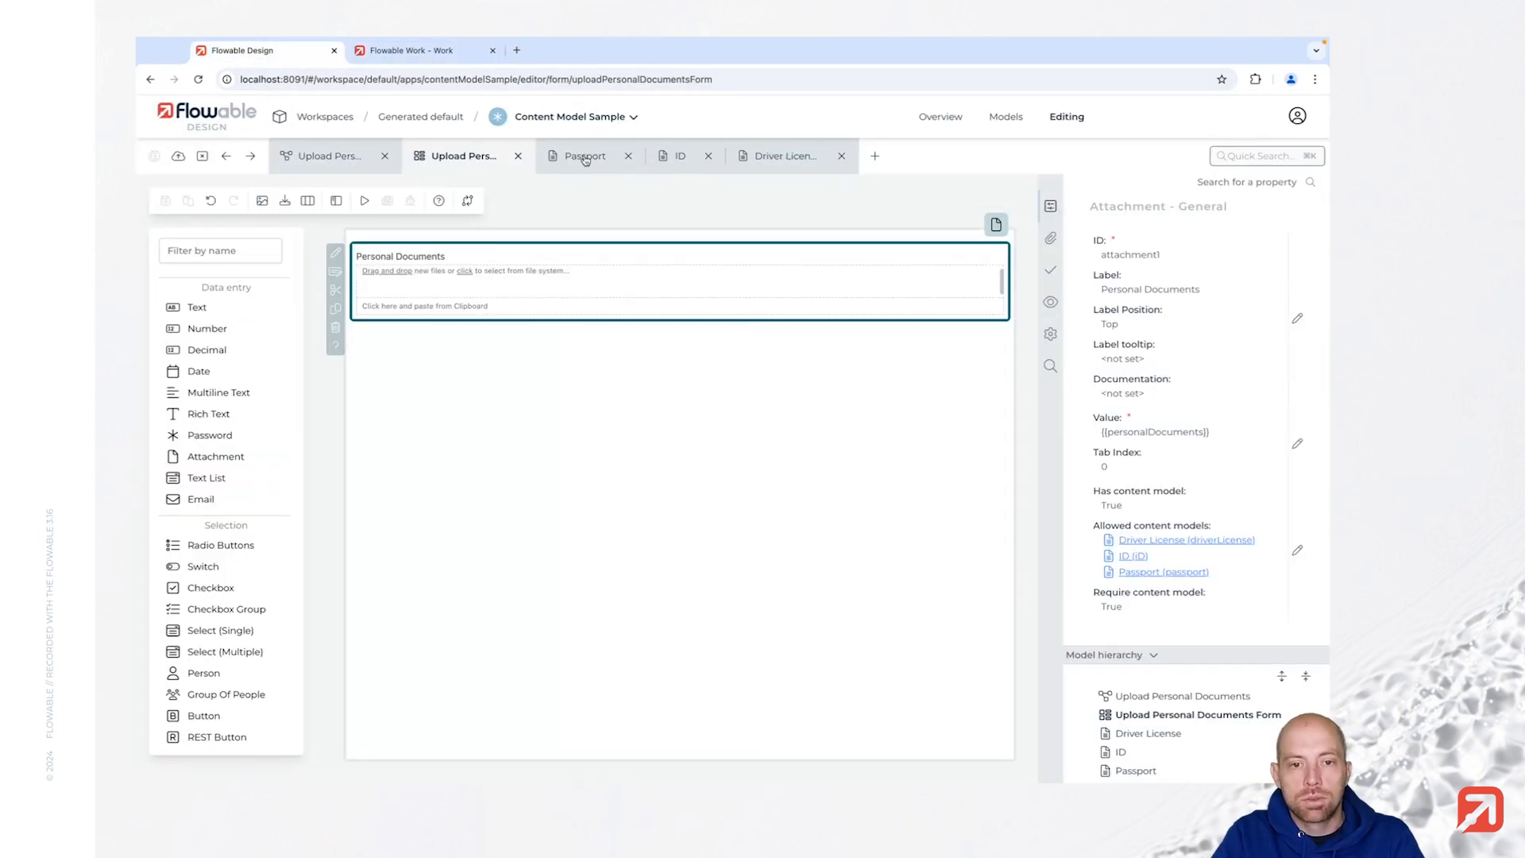
{"action": "left_click", "coordinate": [585, 158]}
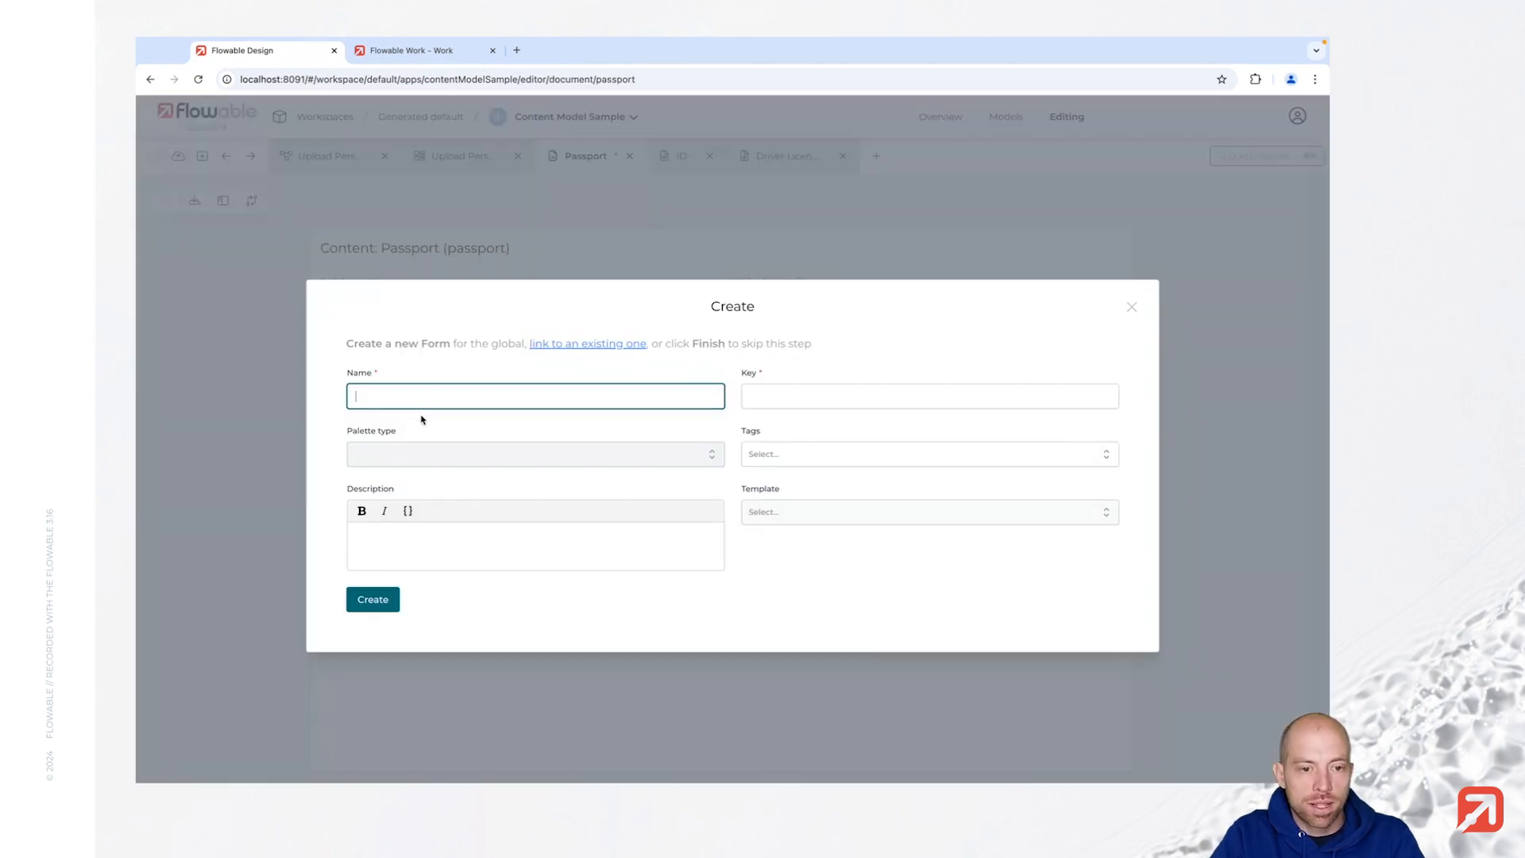
{"action": "left_click", "coordinate": [426, 419]}
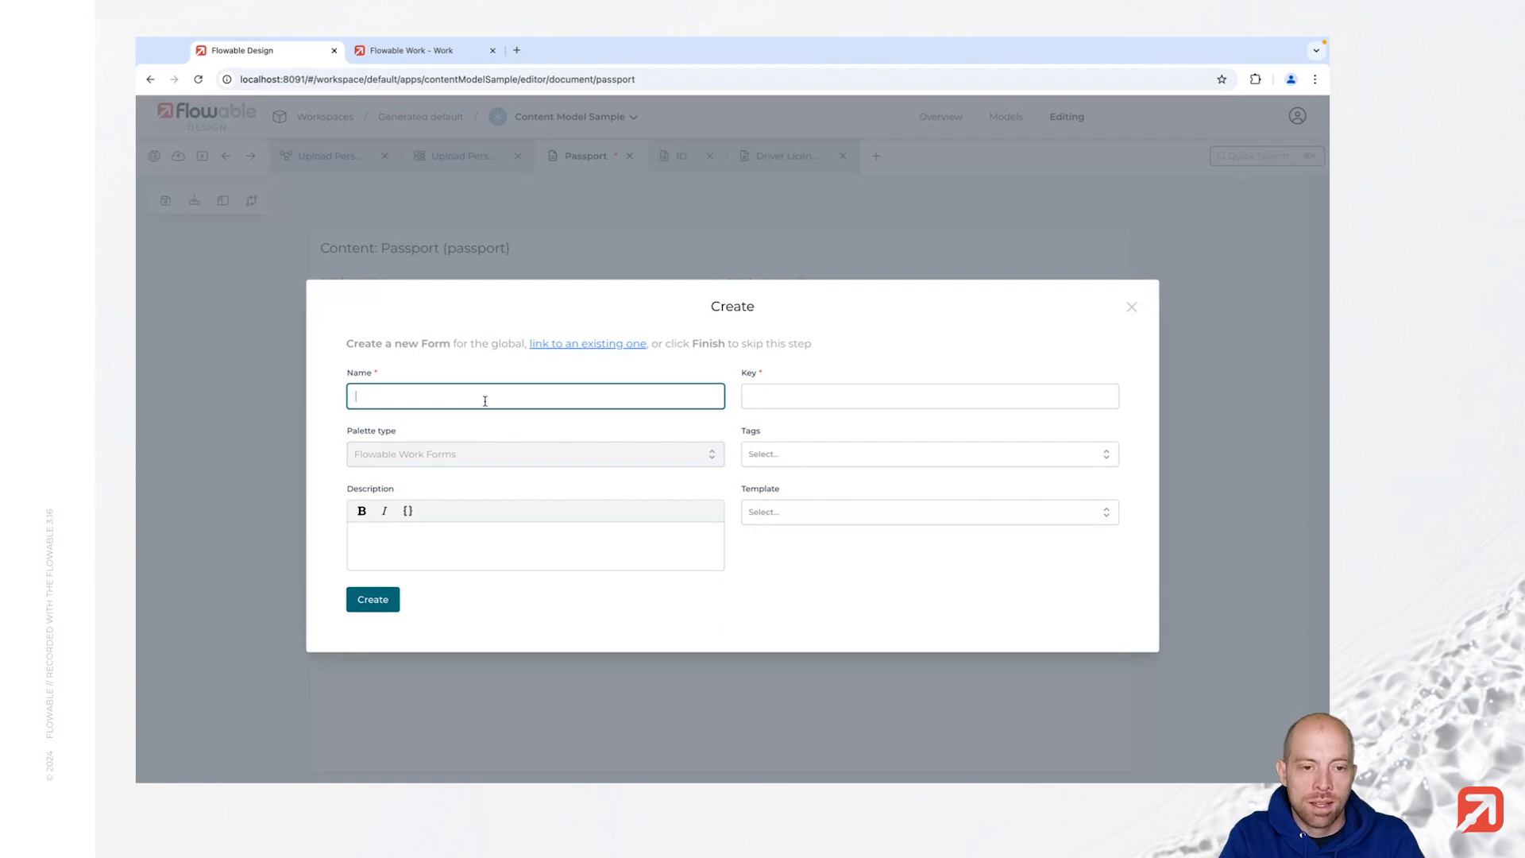
{"action": "type", "text": "Passport Form"}
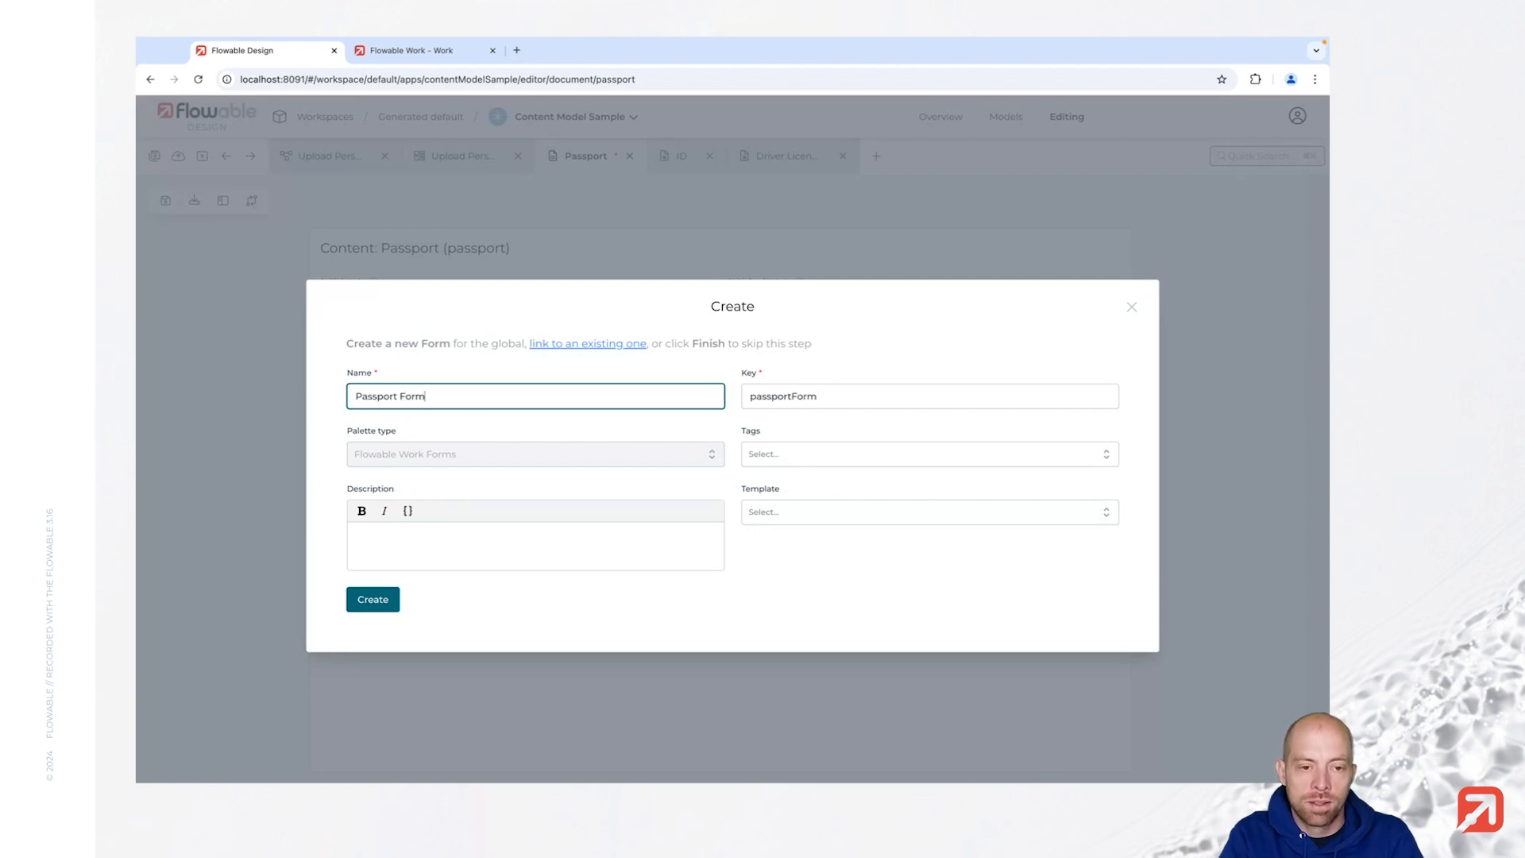
{"action": "left_click", "coordinate": [372, 599]}
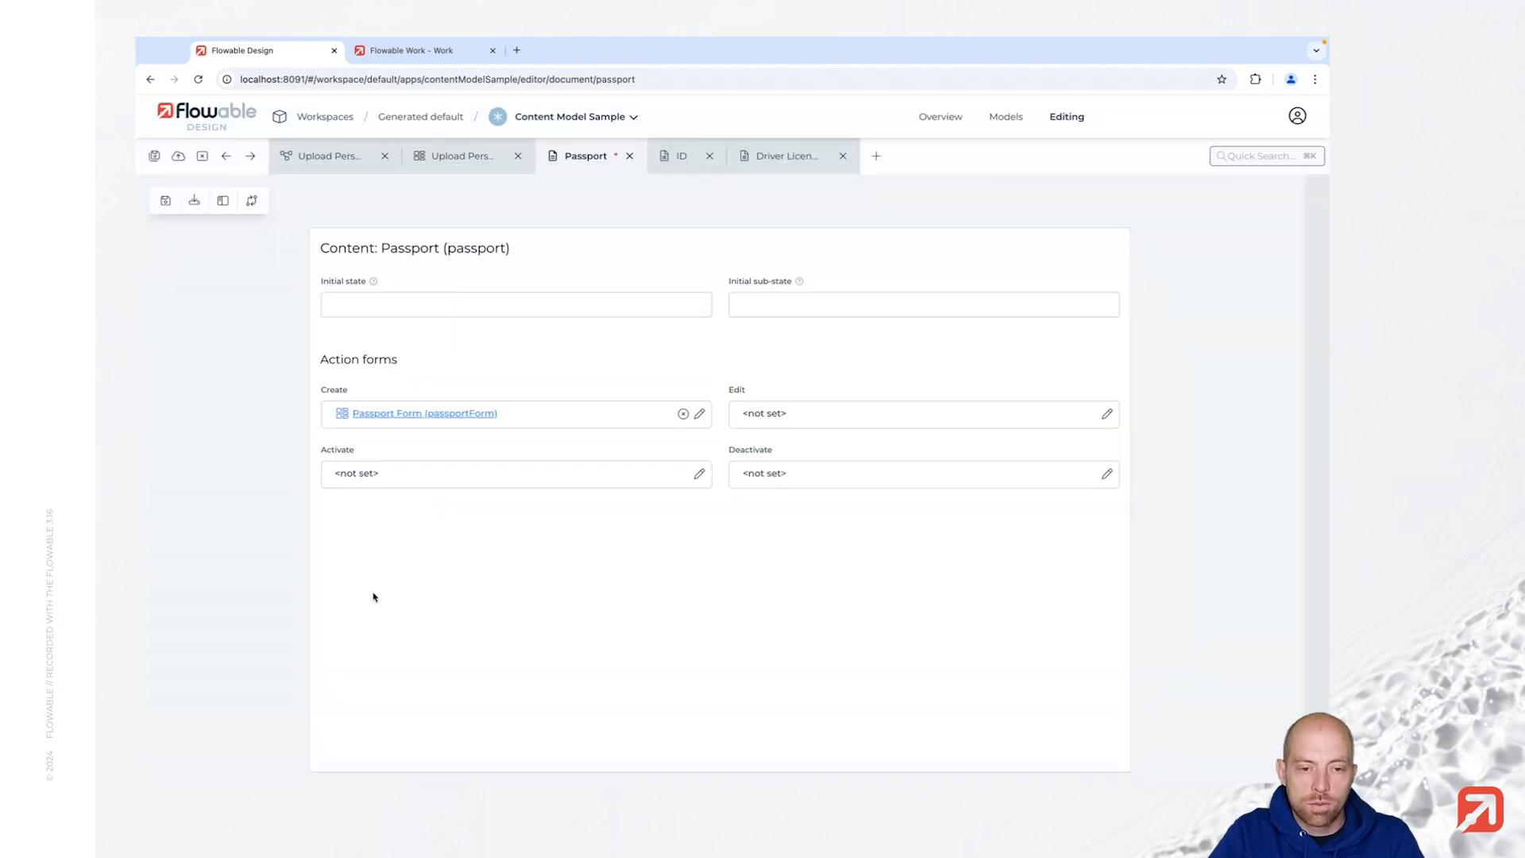
Step: Link the existing Passport Form as the Edit action form of the Passport content model
{"action": "left_click", "coordinate": [818, 416]}
{"action": "left_click", "coordinate": [569, 344]}
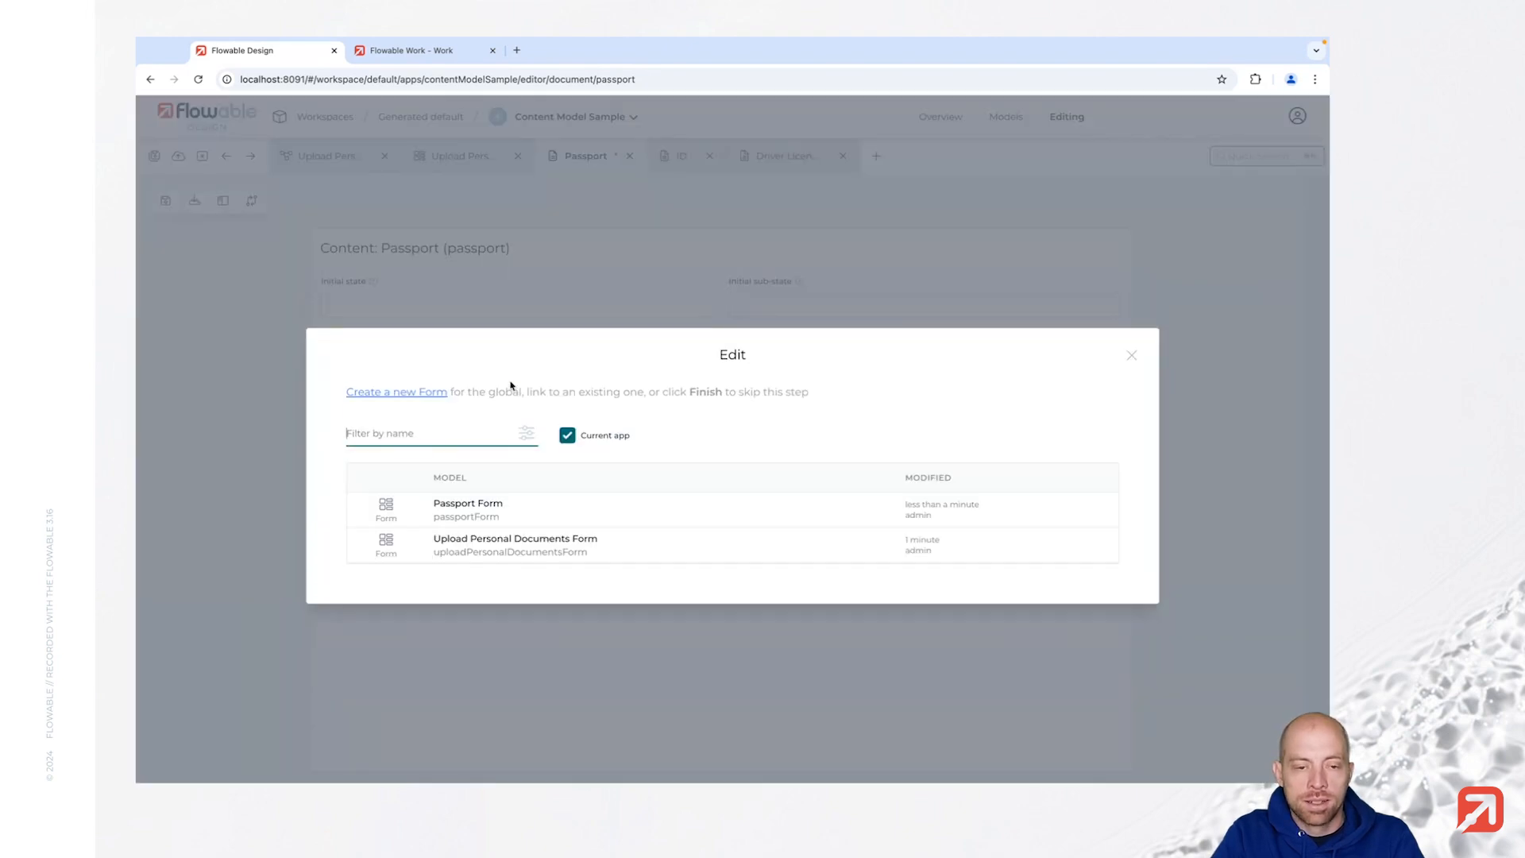
{"action": "left_click", "coordinate": [486, 523]}
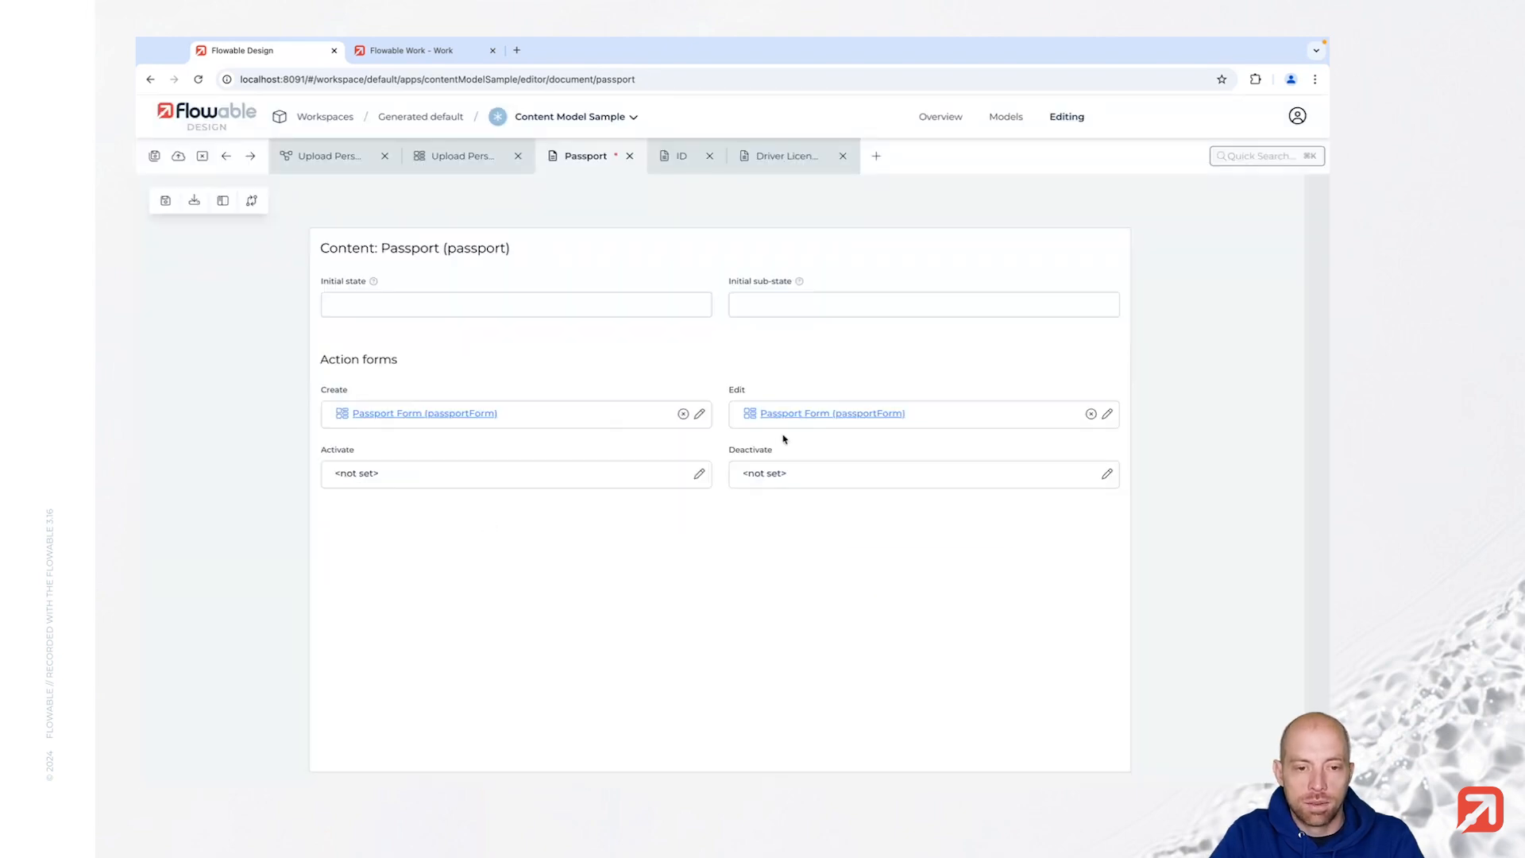
Step: Open the linked Passport Form and add a text field labelled "Passport No"
{"action": "left_click", "coordinate": [825, 416]}
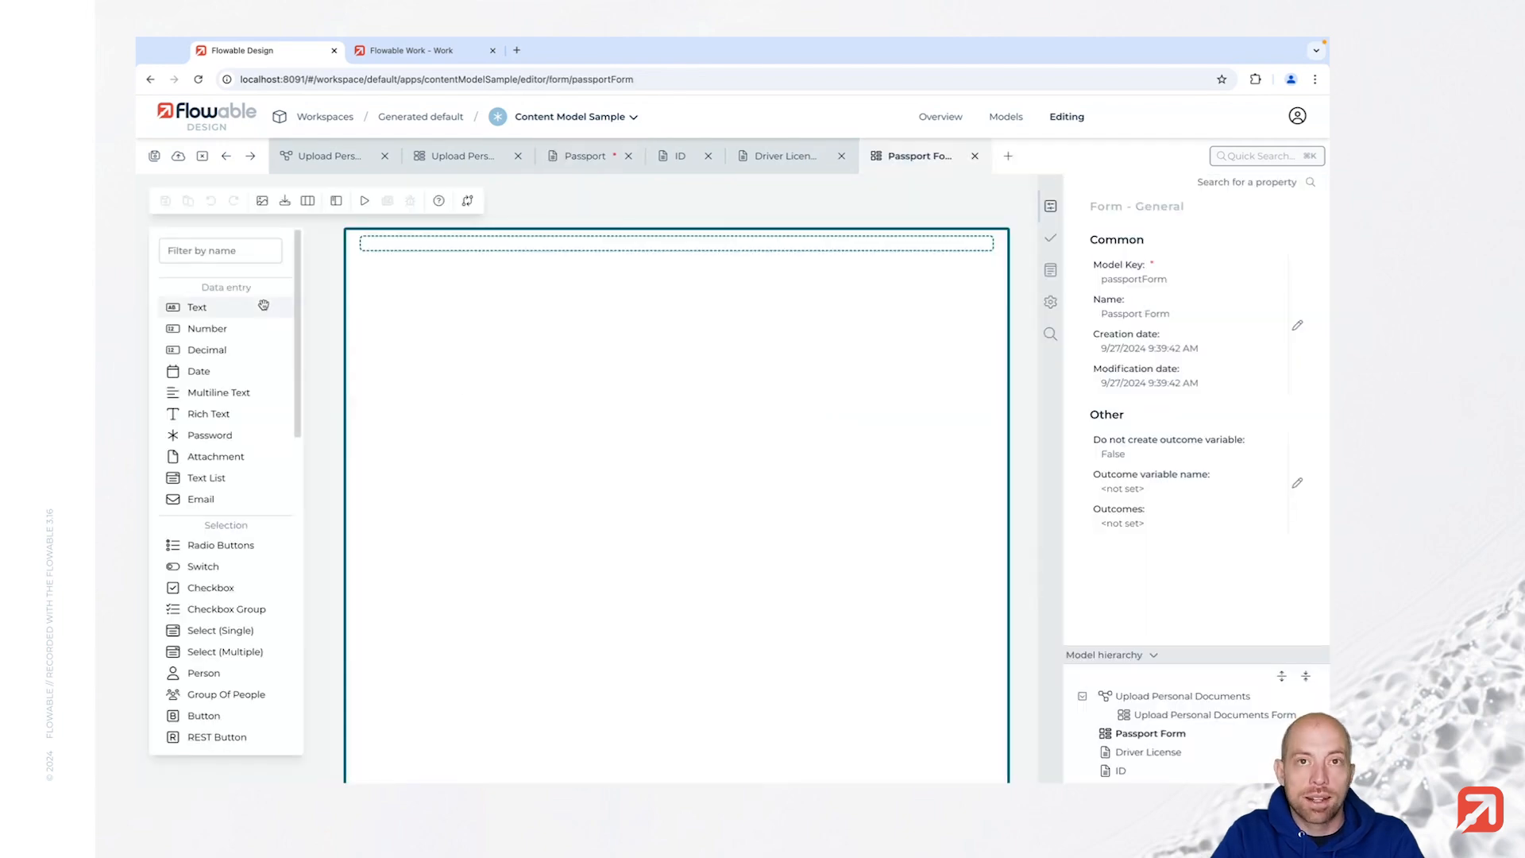
{"action": "left_click_drag", "start_coordinate": [208, 306], "coordinate": [468, 244]}
{"action": "type", "text": "Passport No"}
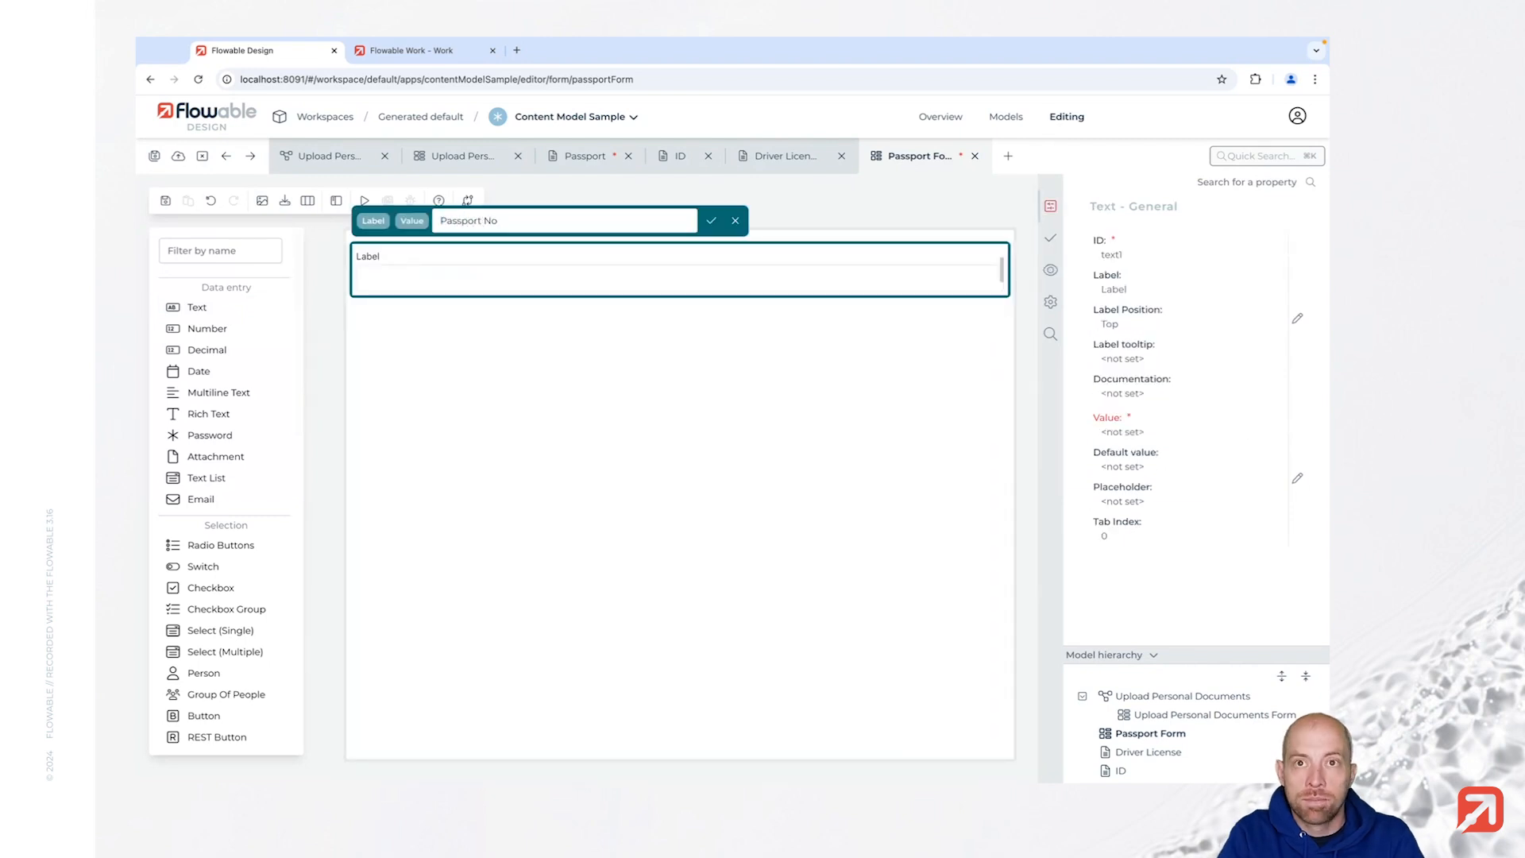
{"action": "key", "text": "Return"}
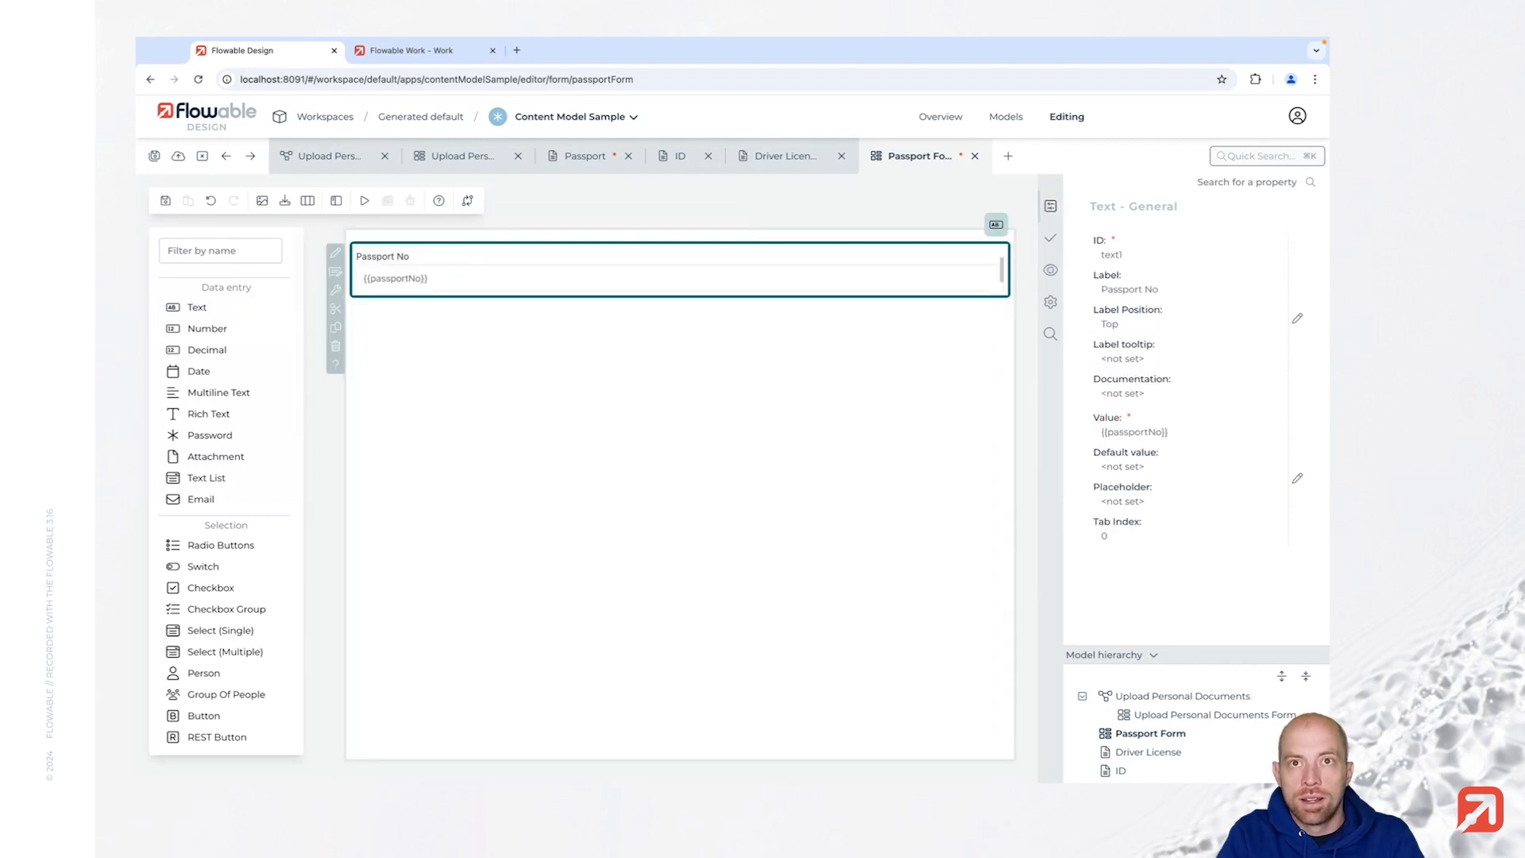
Step: Add a date field labelled "Expiration Date" below the Passport No field and save the form
{"action": "left_click_drag", "start_coordinate": [198, 371], "coordinate": [544, 333]}
{"action": "type", "text": "Expiration Date"}
{"action": "key", "text": "Return"}
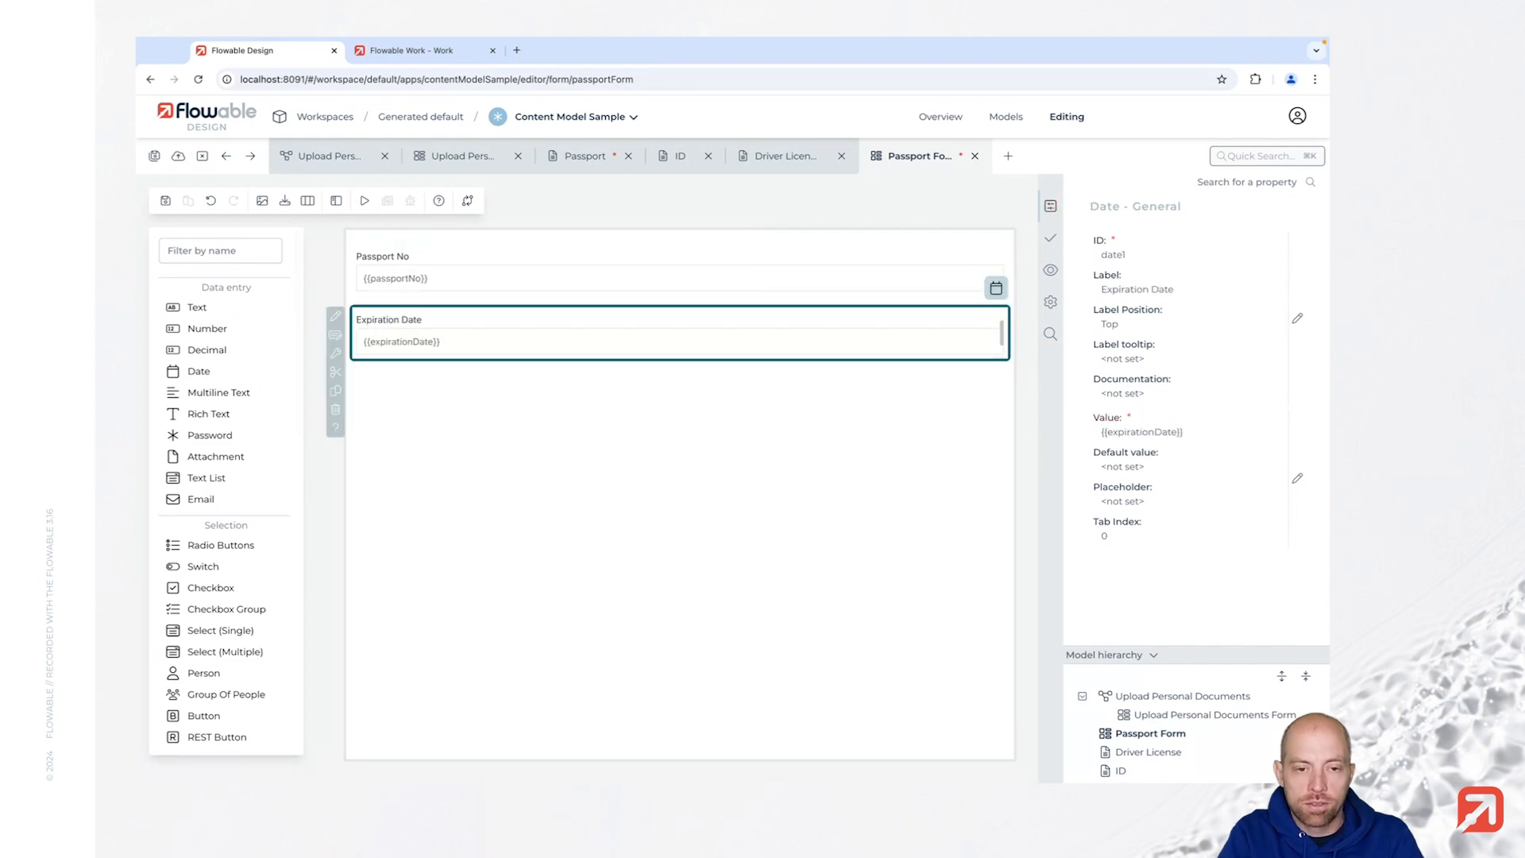
{"action": "left_click", "coordinate": [162, 203]}
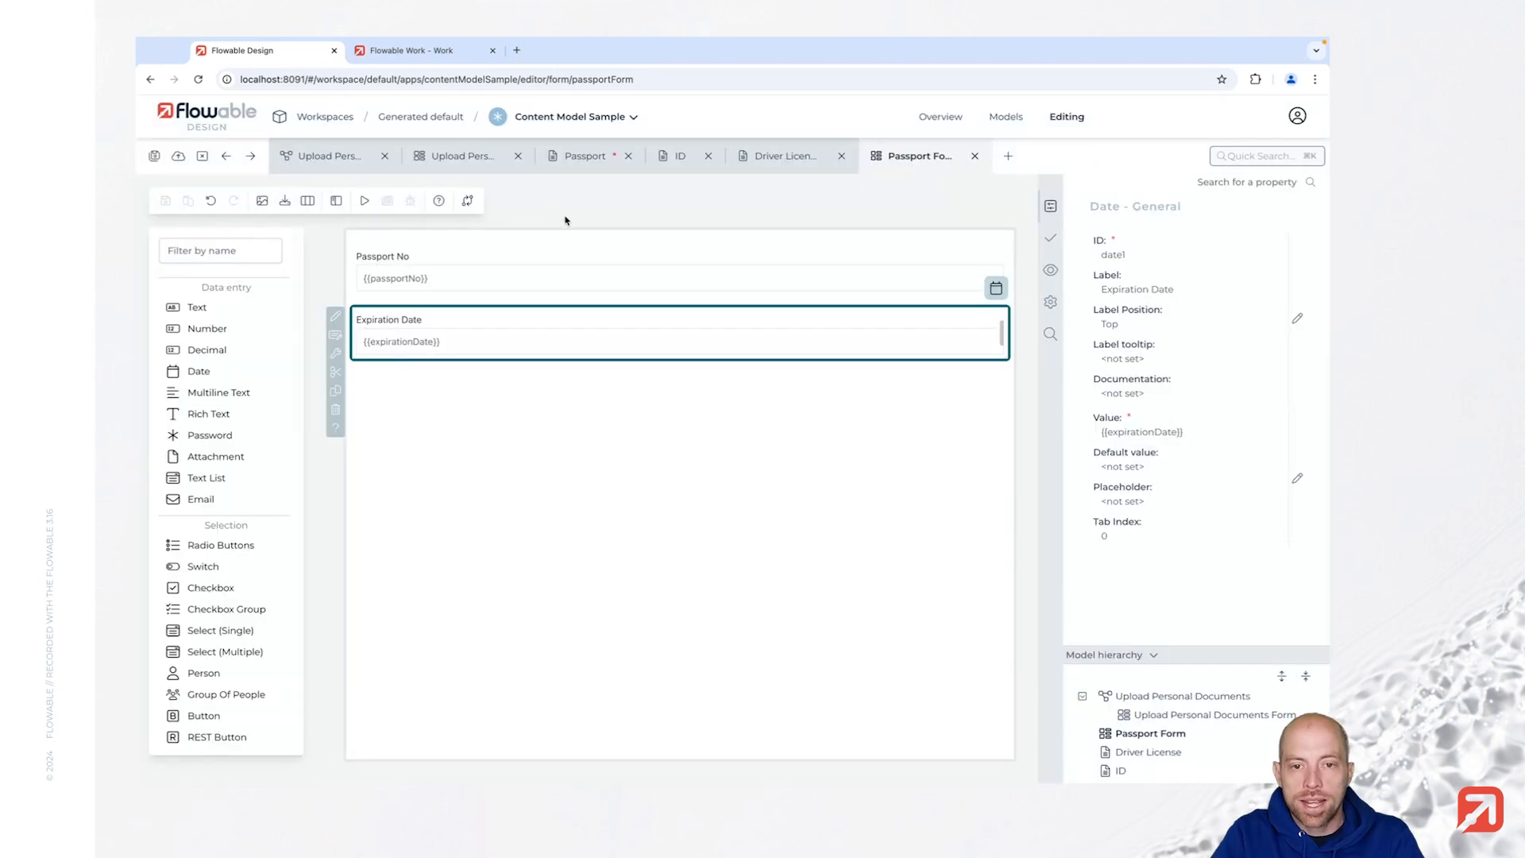
Step: Create a form named "Driver License Form" as the Create action form of the Driver License content model
{"action": "left_click", "coordinate": [788, 159]}
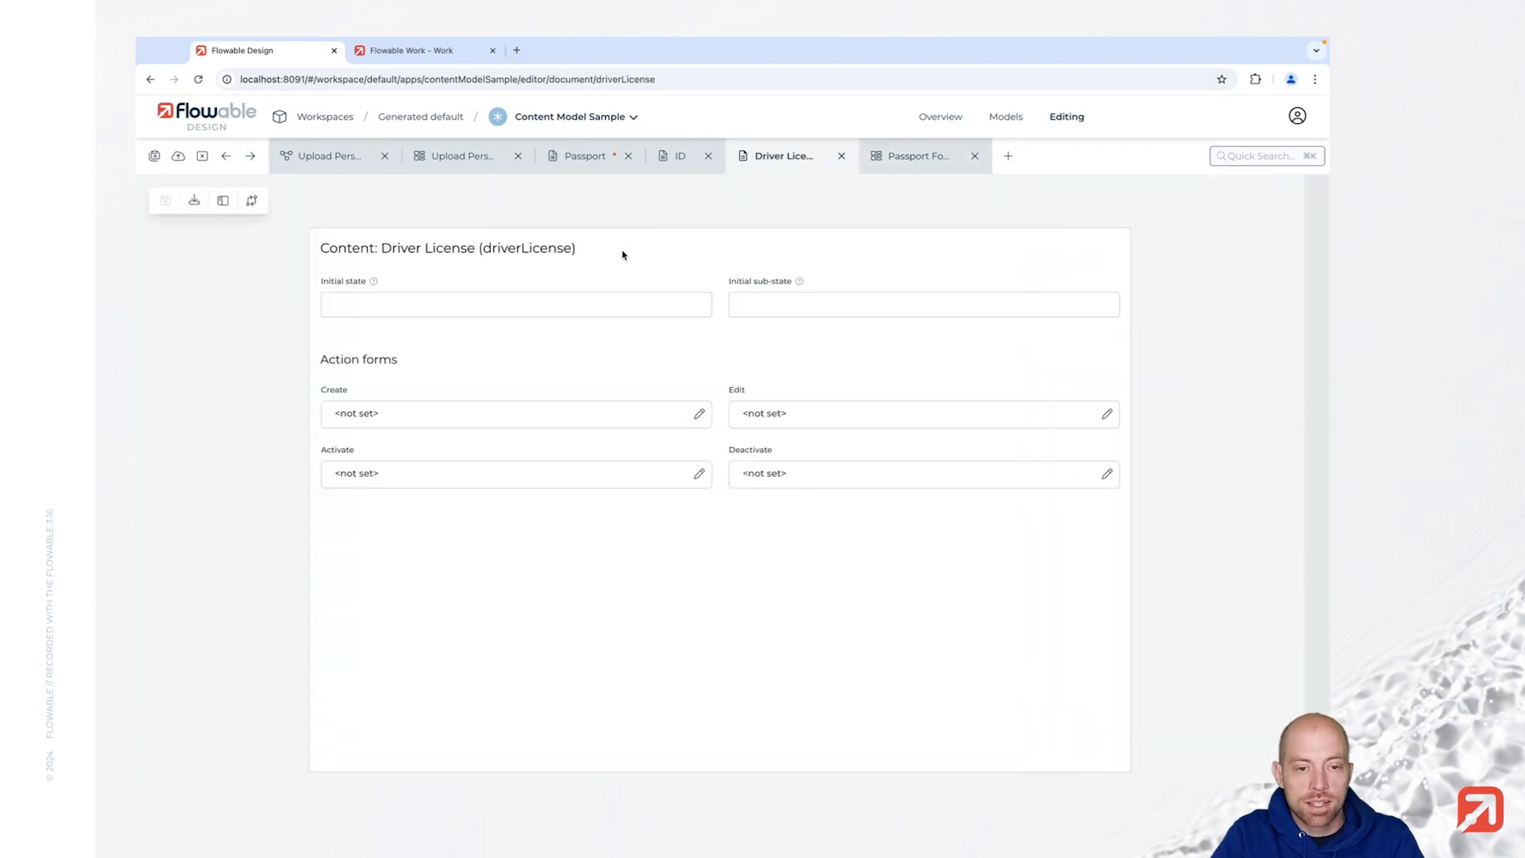
{"action": "left_click", "coordinate": [486, 421]}
{"action": "type", "text": "Drivce"}
{"action": "key", "text": "ctrl+a"}
{"action": "key", "text": "BackSpace"}
{"action": "type", "text": "River"}
{"action": "key", "text": "alt+BackSpace"}
{"action": "type", "text": "D"}
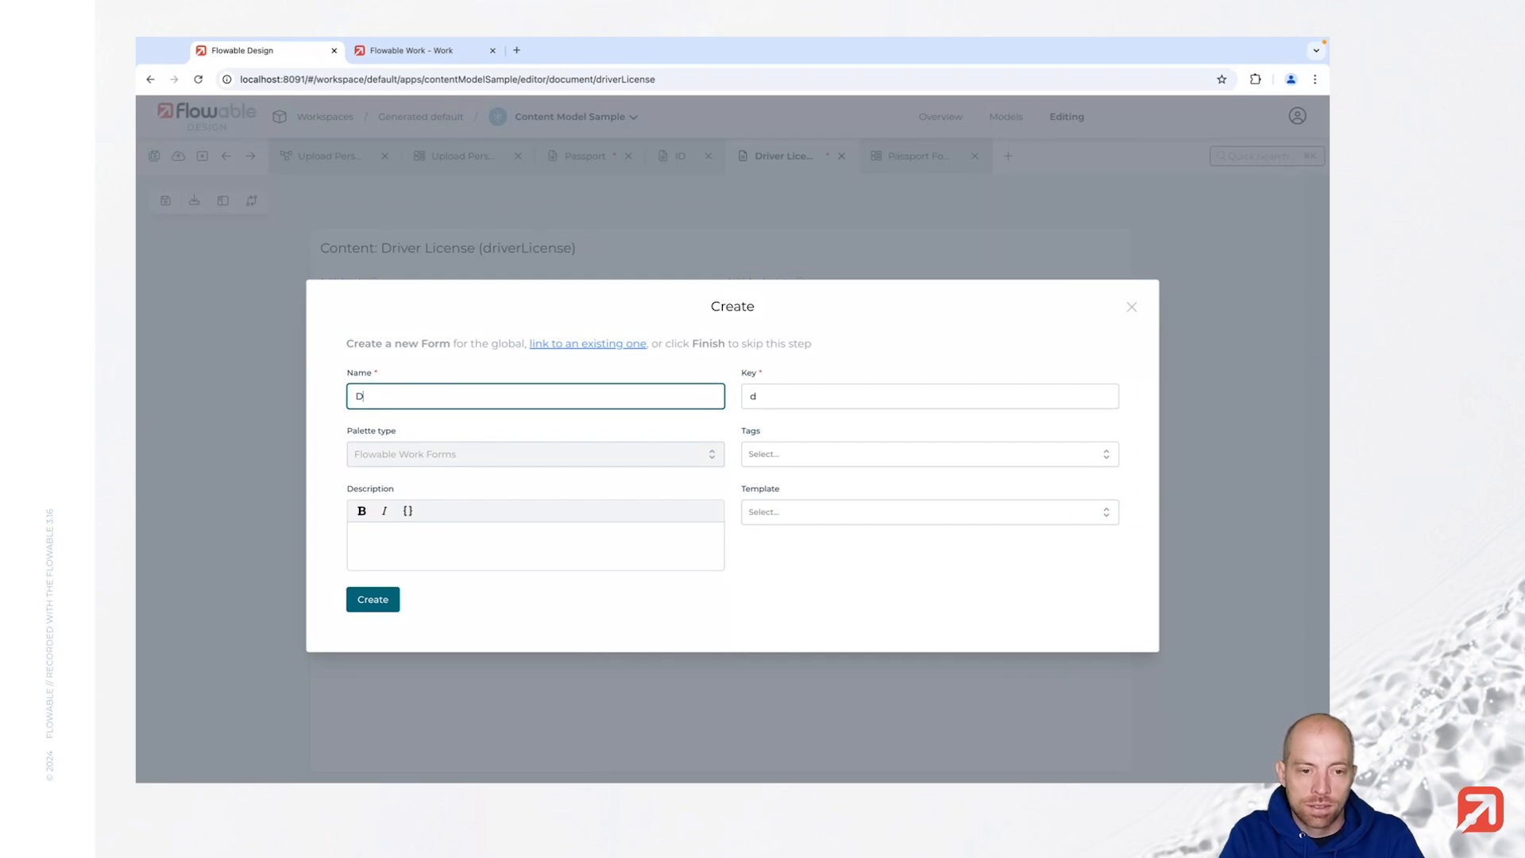
{"action": "type", "text": "river License Form"}
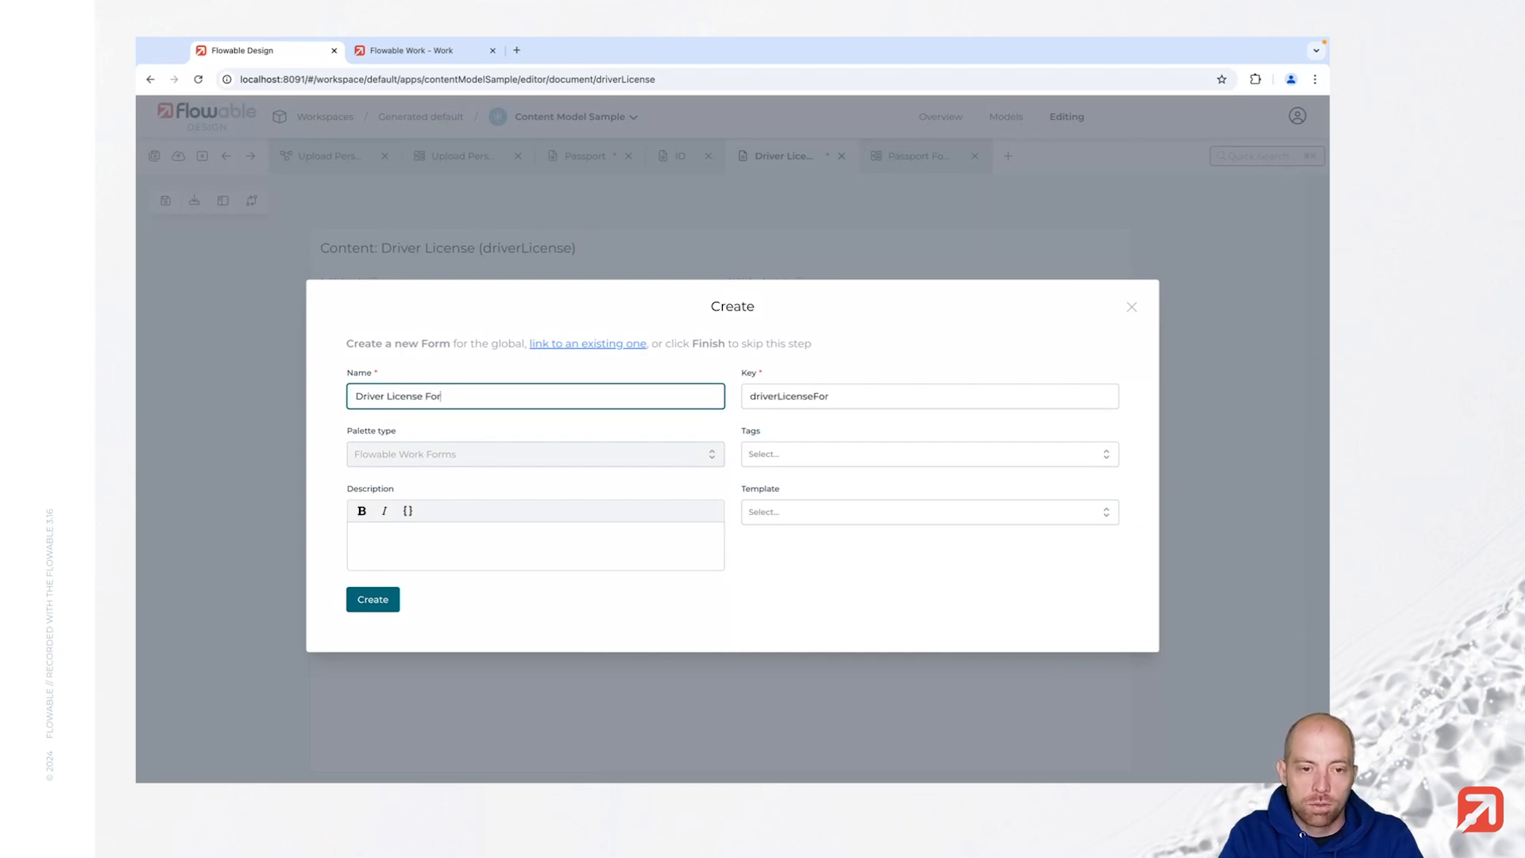
{"action": "left_click", "coordinate": [380, 600]}
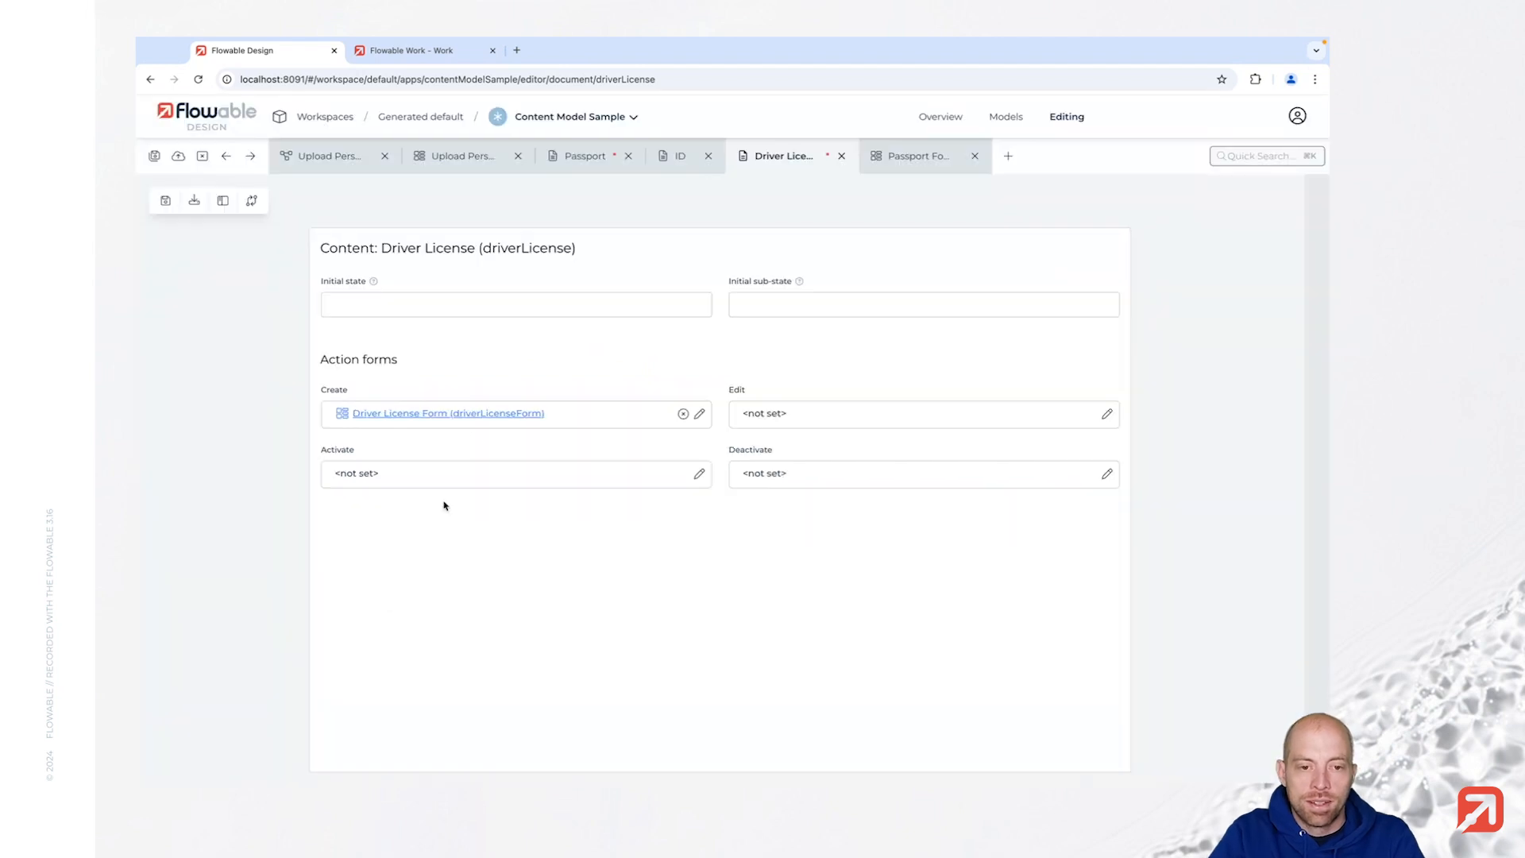
Step: Link the existing Driver License Form as the Edit action form of the Driver License content model and save the model
{"action": "left_click", "coordinate": [831, 409]}
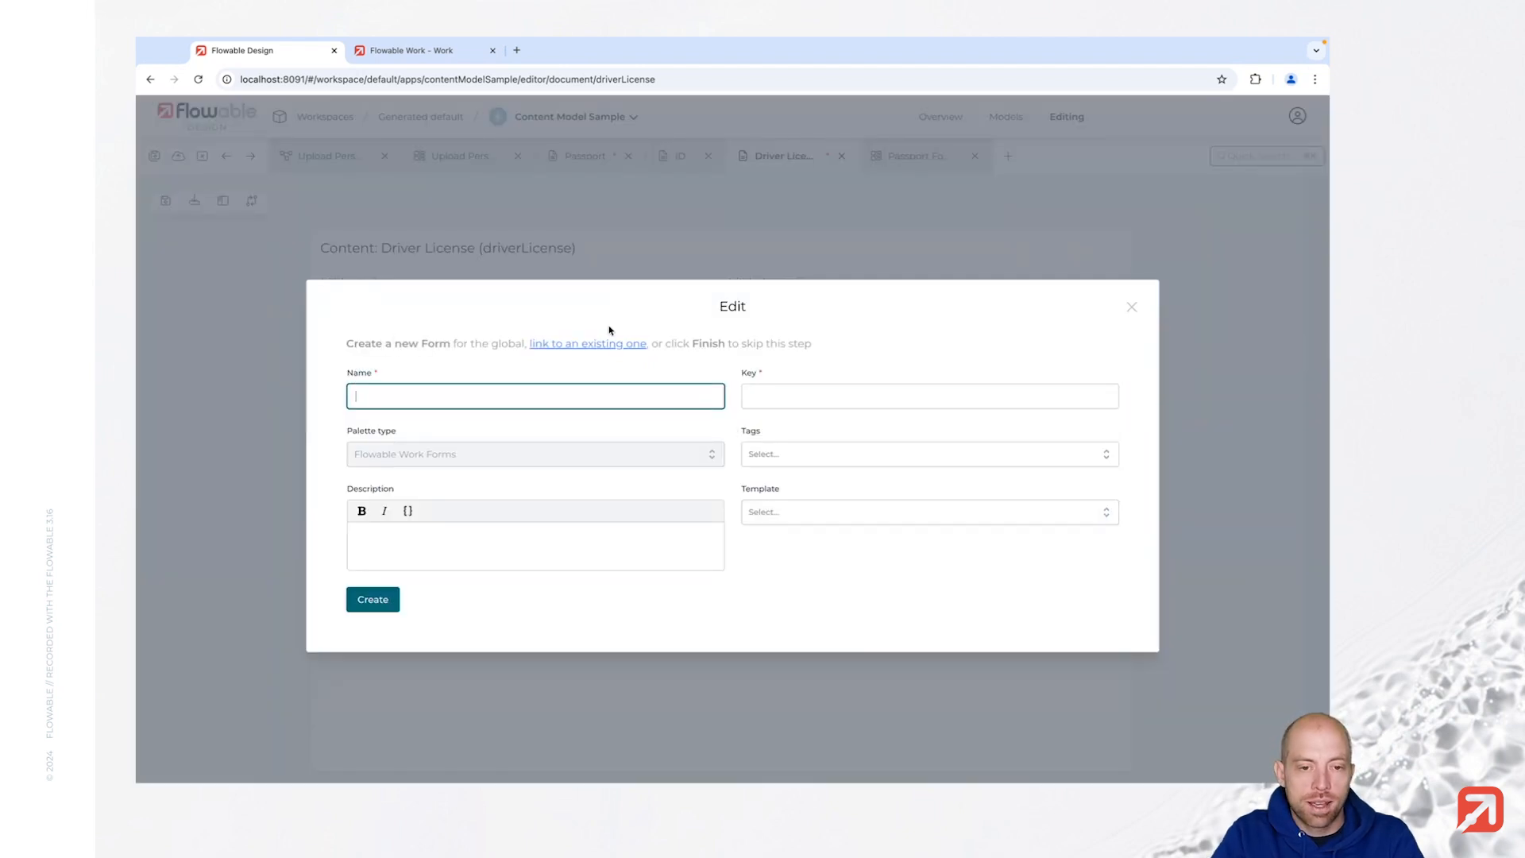
{"action": "left_click", "coordinate": [601, 343]}
{"action": "left_click", "coordinate": [486, 494]}
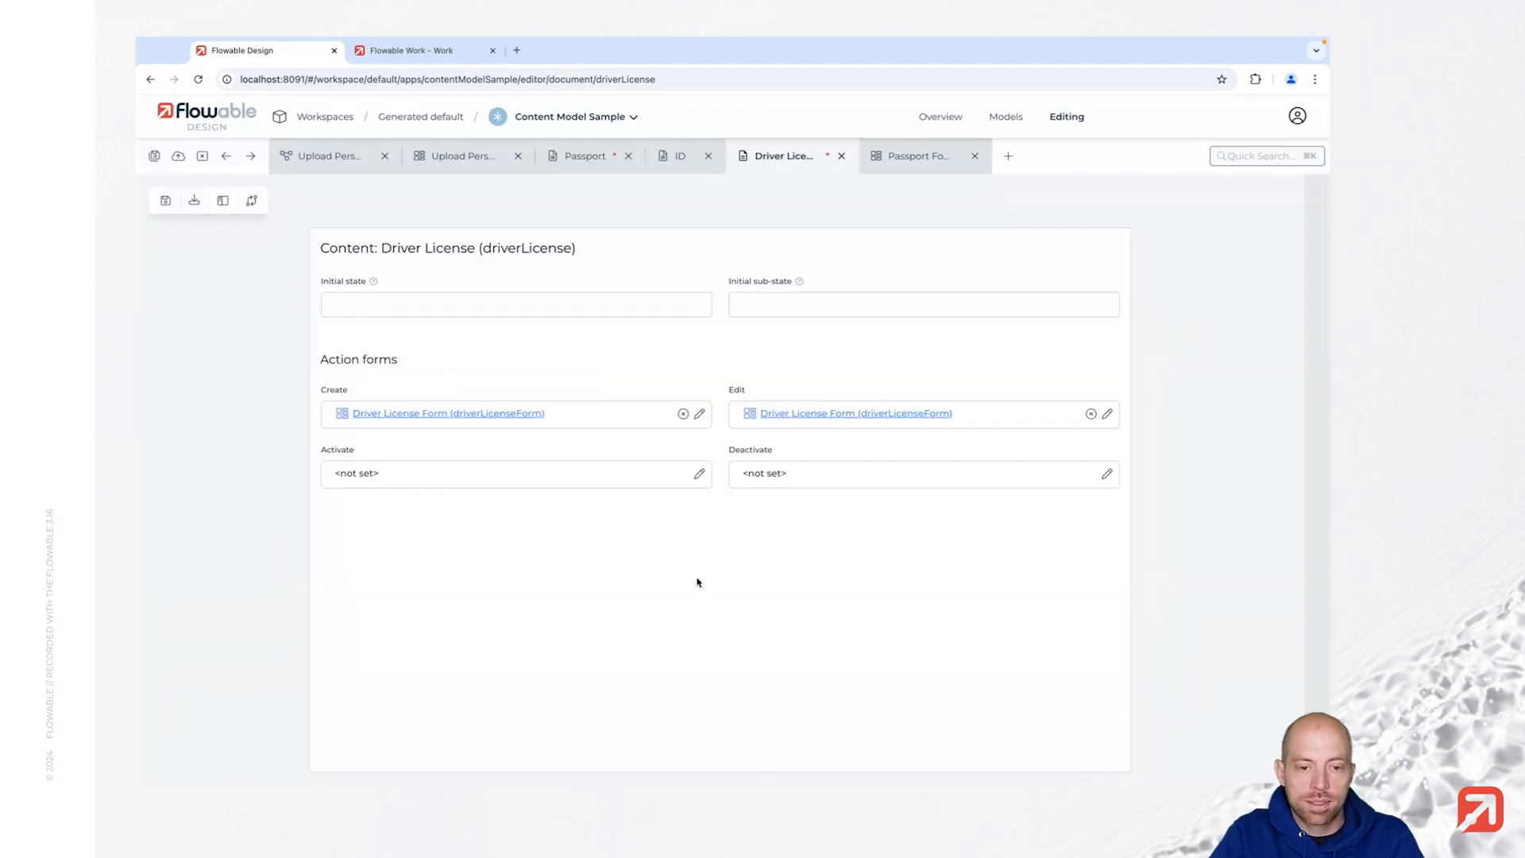
{"action": "left_click", "coordinate": [165, 202]}
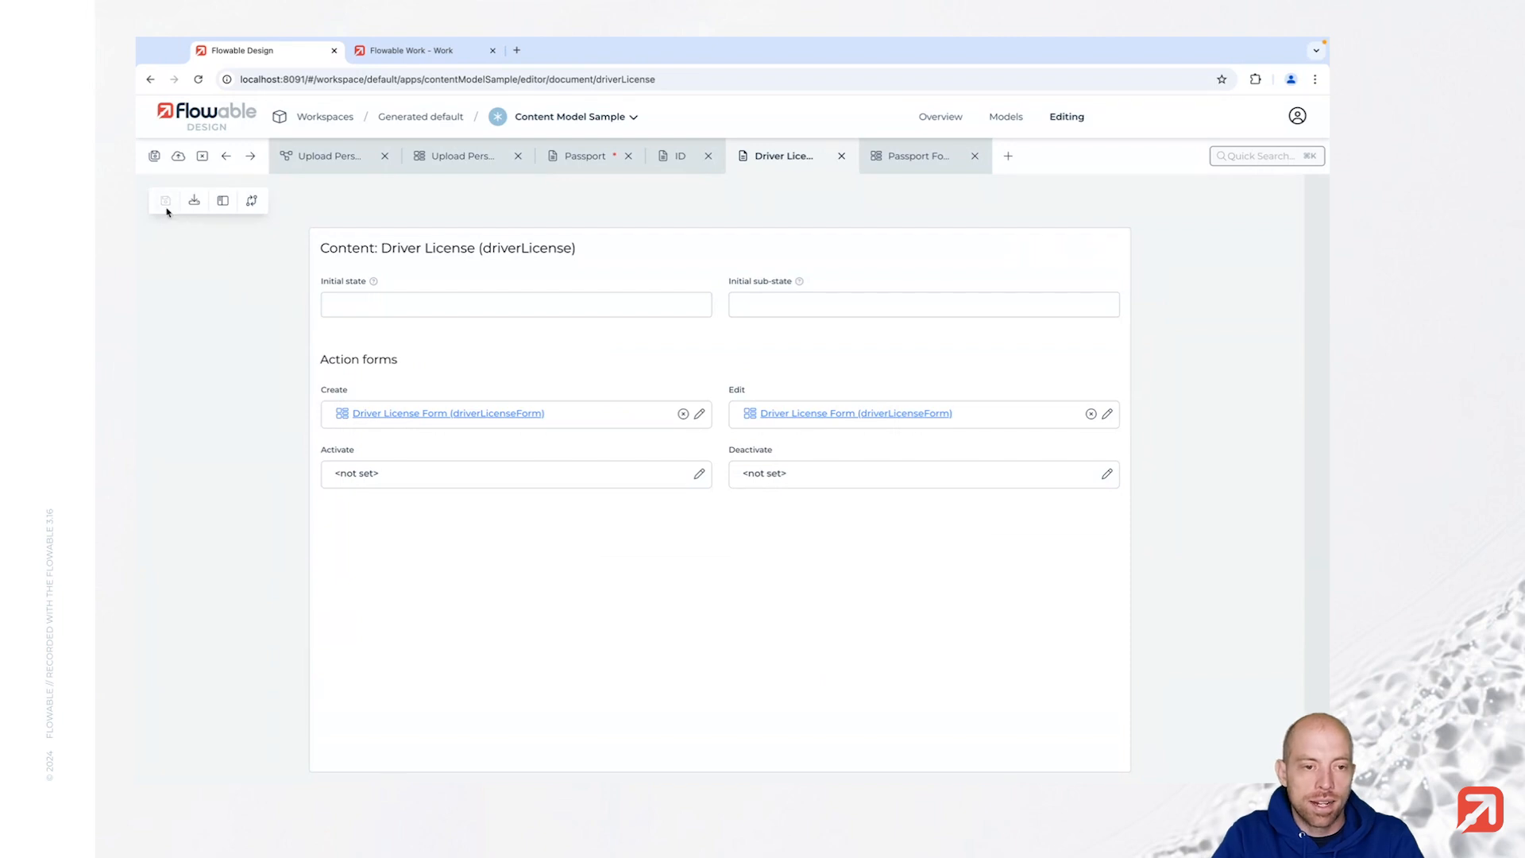
Step: Open the linked Driver License Form and add a text field labelled "Issued in"
{"action": "left_click", "coordinate": [470, 414]}
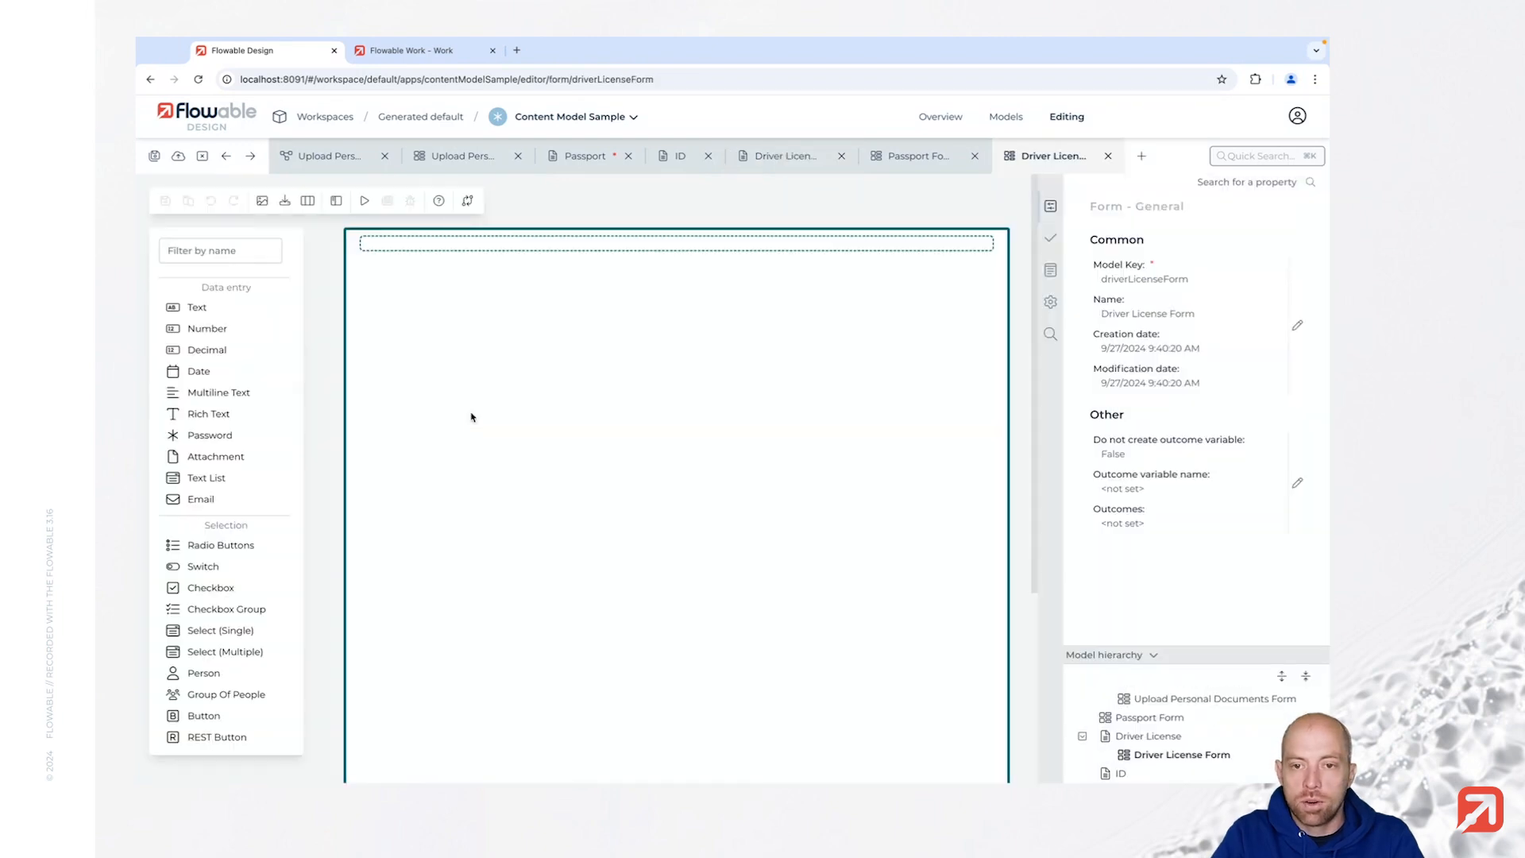
{"action": "left_click", "coordinate": [209, 253]}
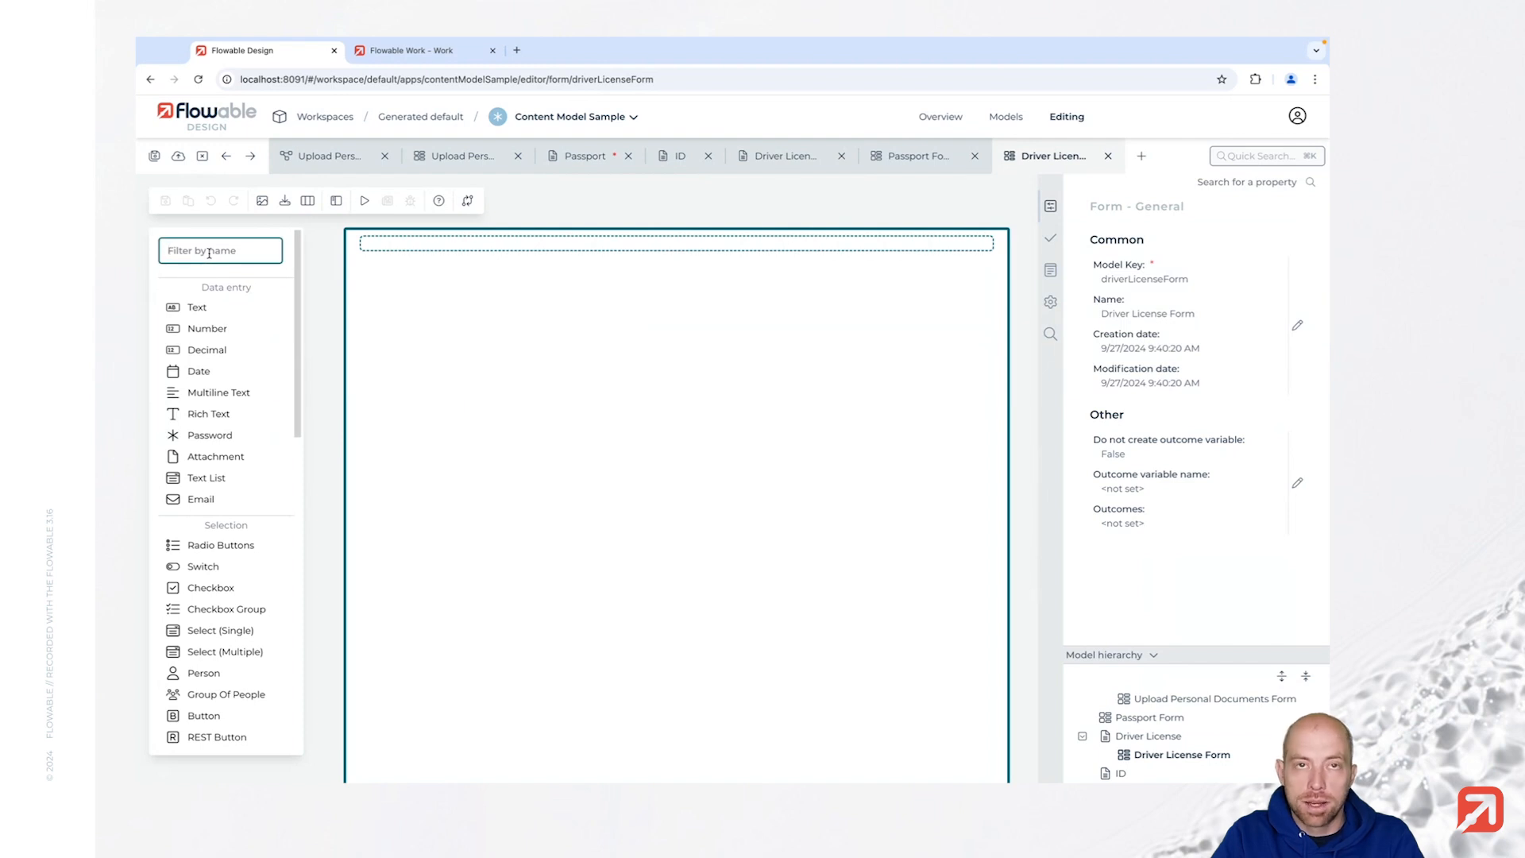
{"action": "left_click_drag", "start_coordinate": [196, 308], "coordinate": [455, 256]}
{"action": "key", "text": "BackSpace"}
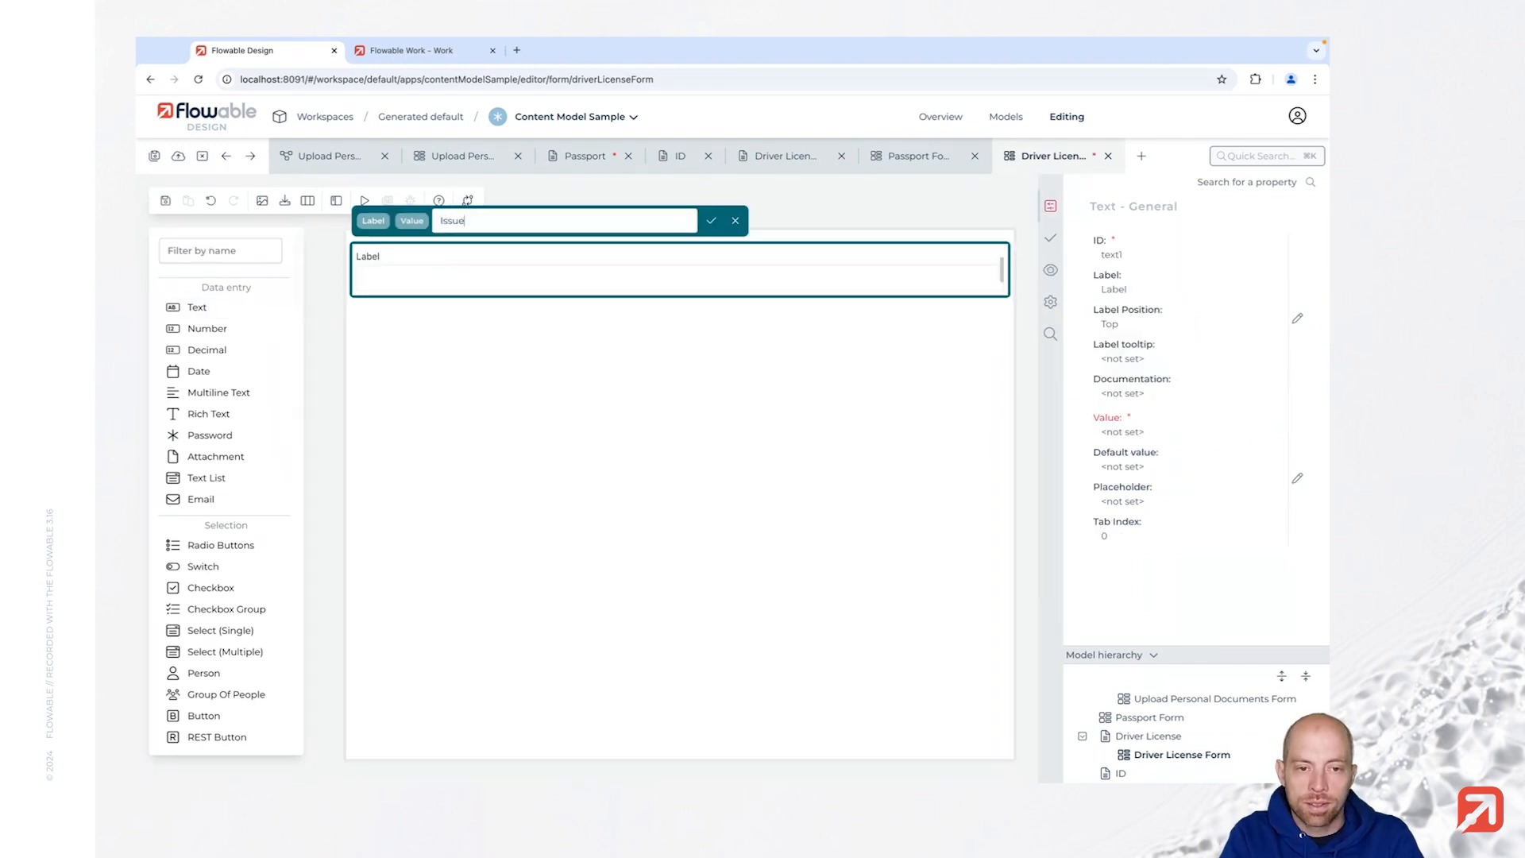
{"action": "key", "text": "Return"}
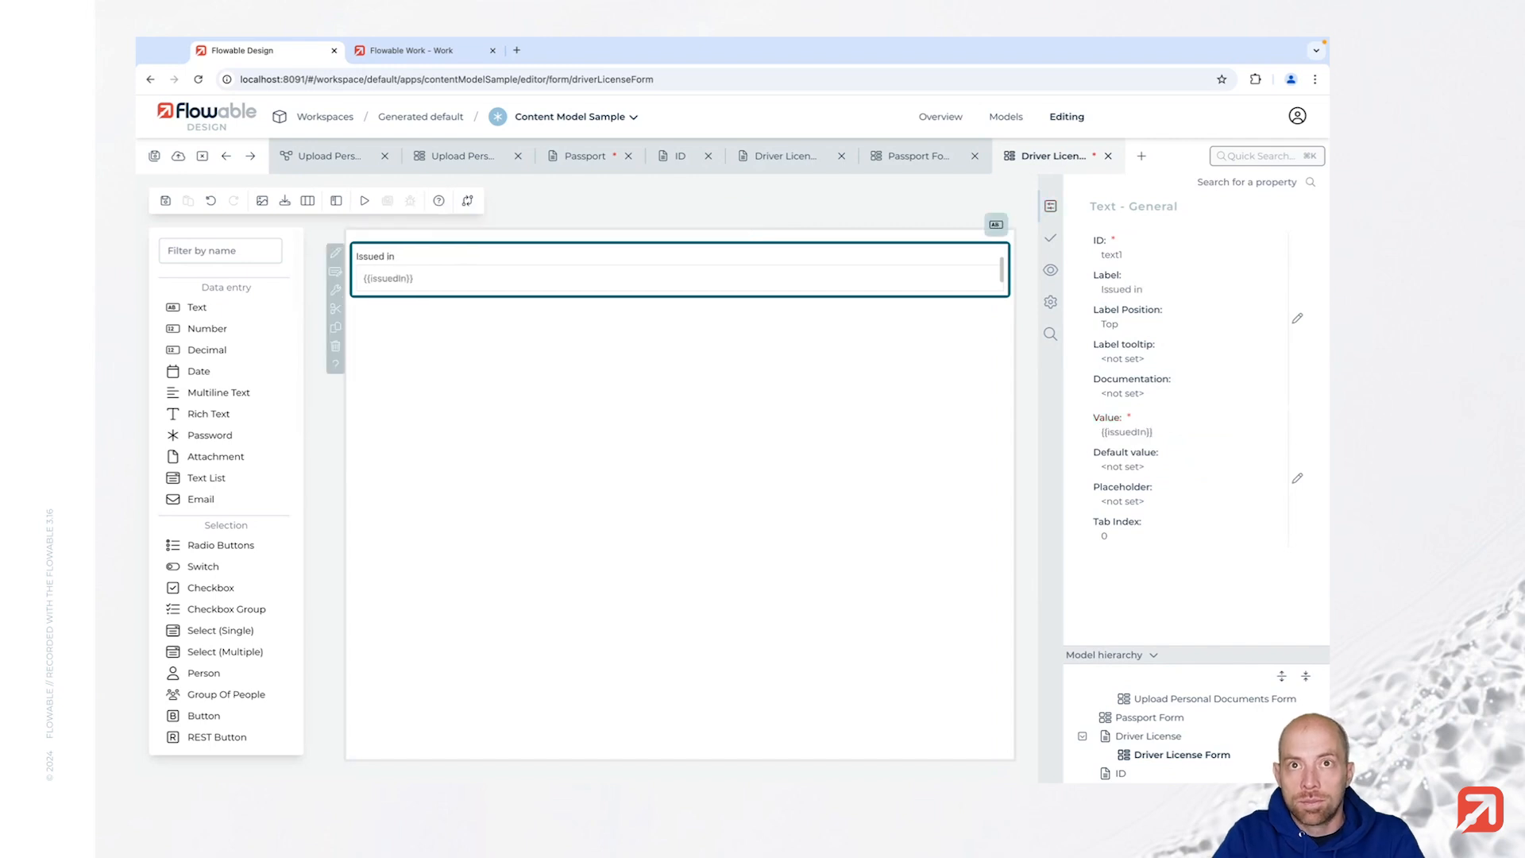
Step: Add a text list field labelled "Vehicles allowed to drive" below the Issued in field and save the form
{"action": "left_click", "coordinate": [210, 253]}
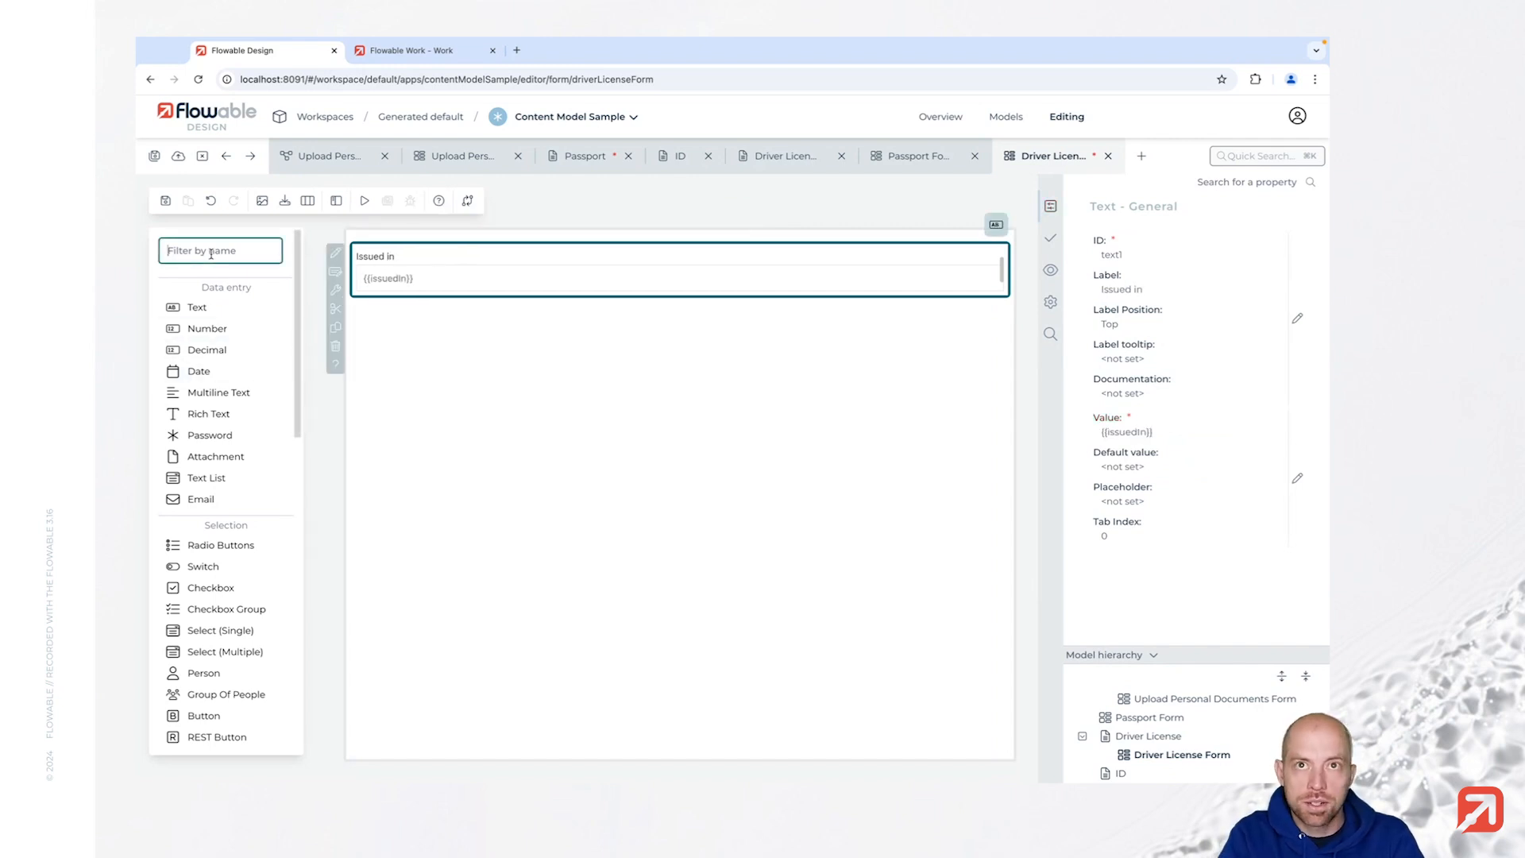
{"action": "type", "text": "text"}
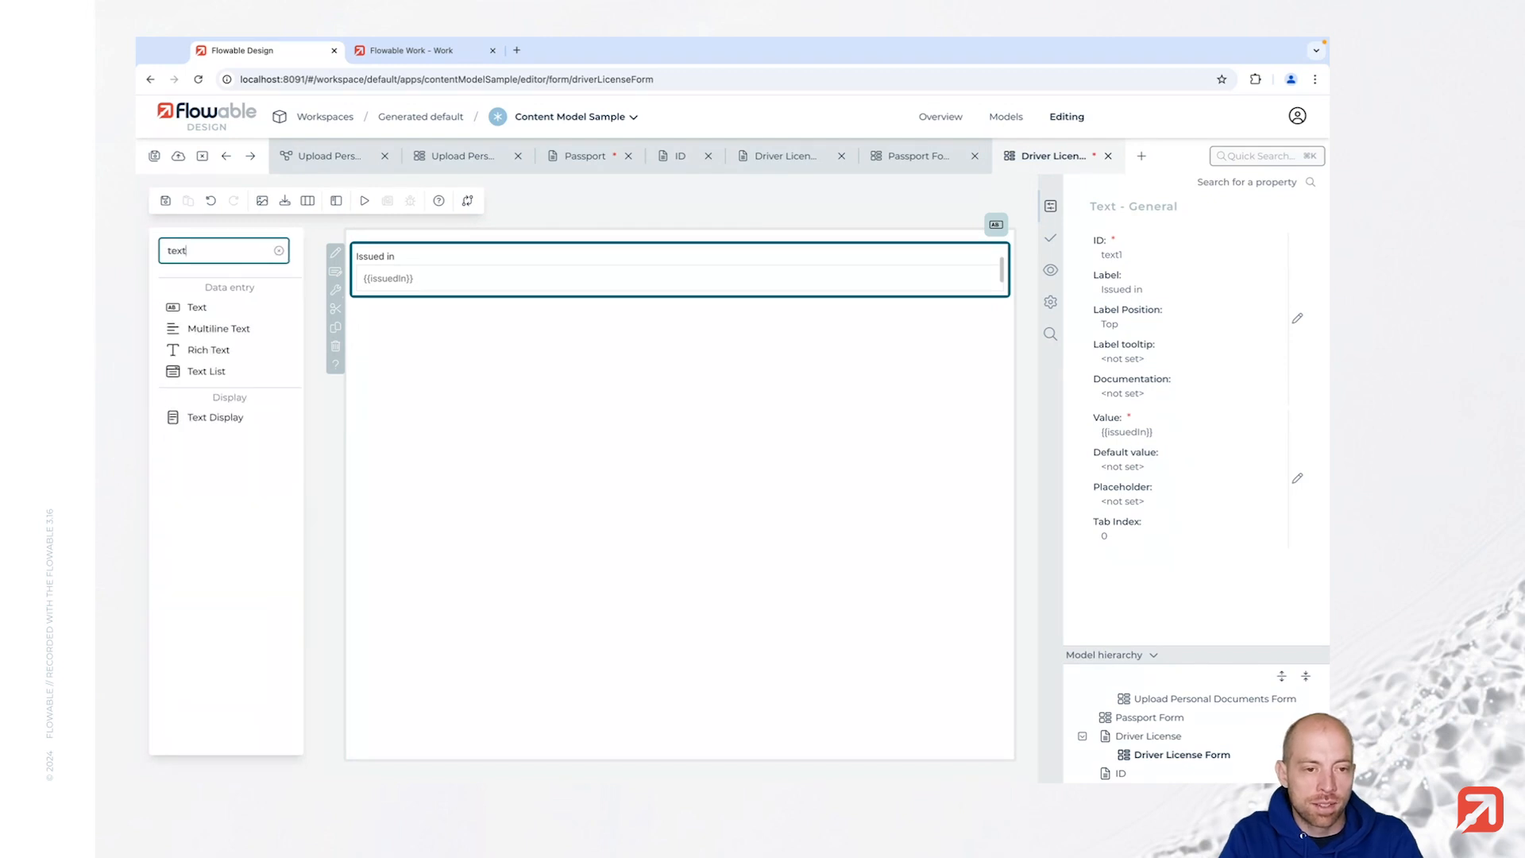
{"action": "left_click_drag", "start_coordinate": [213, 370], "coordinate": [493, 337]}
{"action": "type", "text": "Veh"}
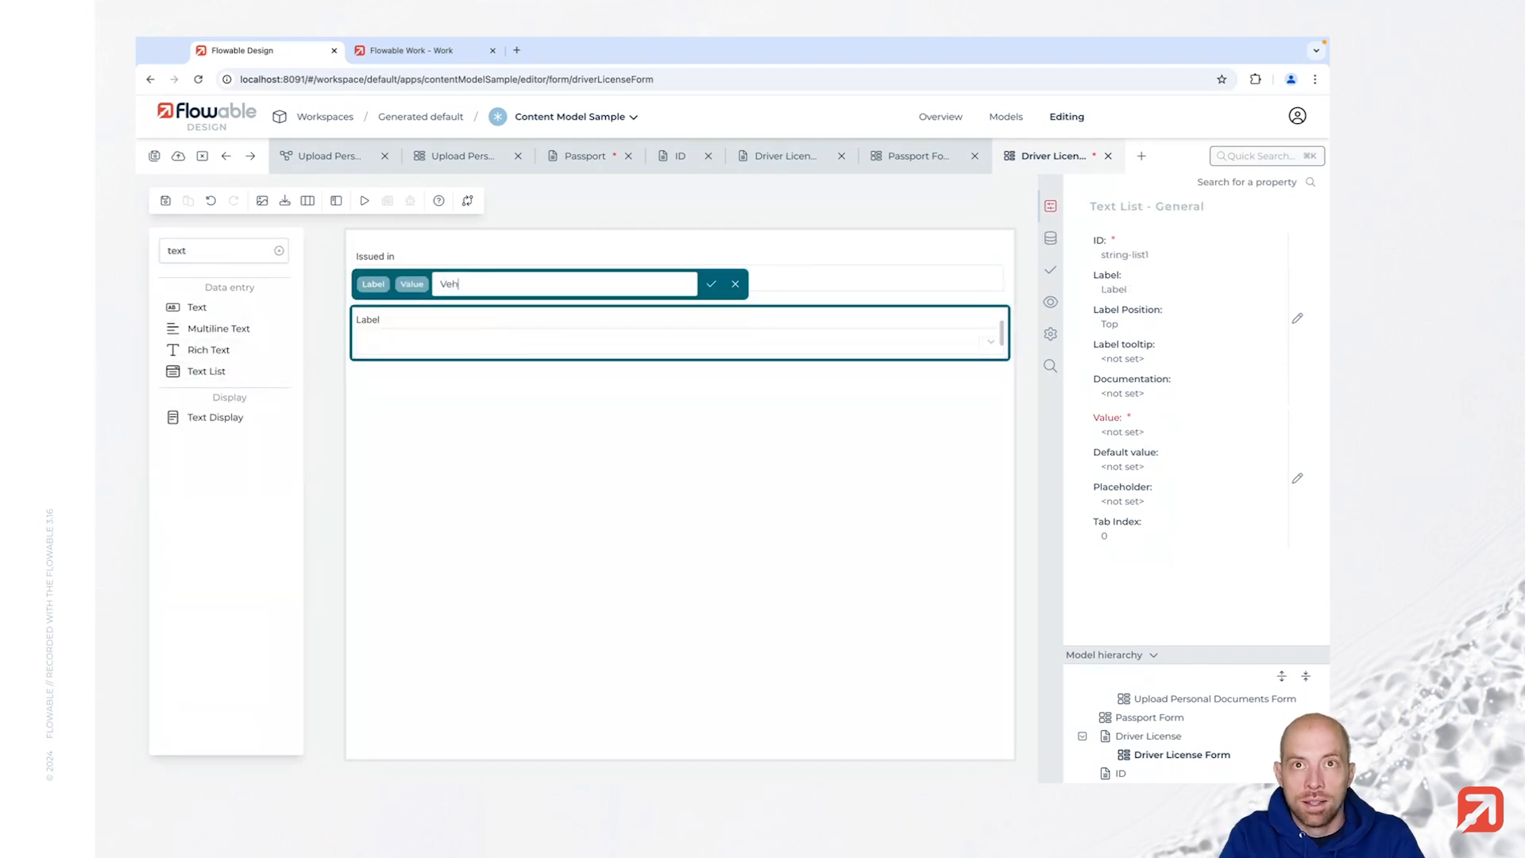
{"action": "type", "text": "icles allowed to drive"}
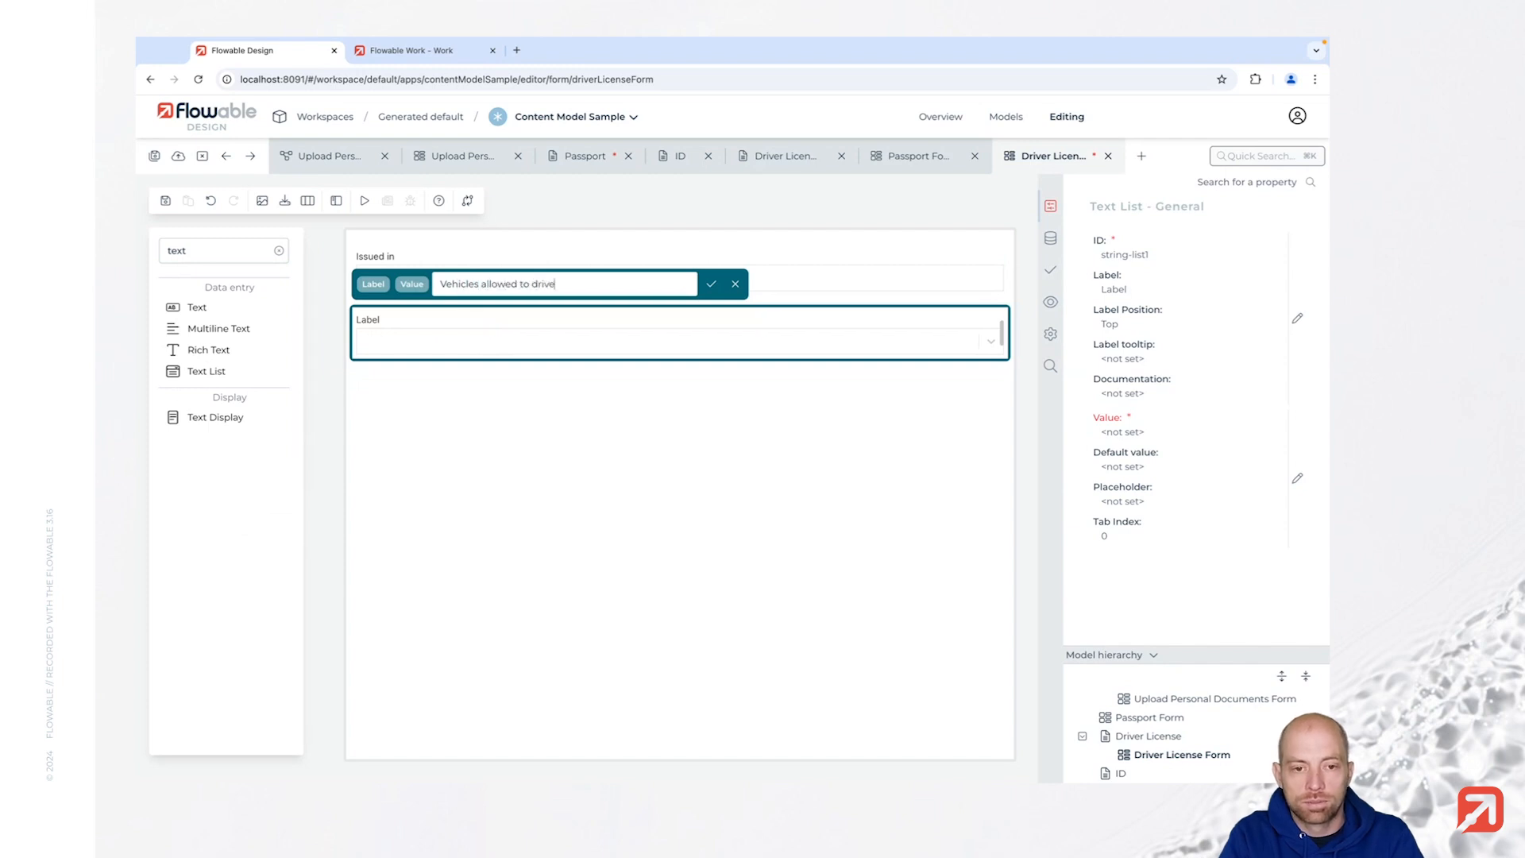
{"action": "key", "text": "Return"}
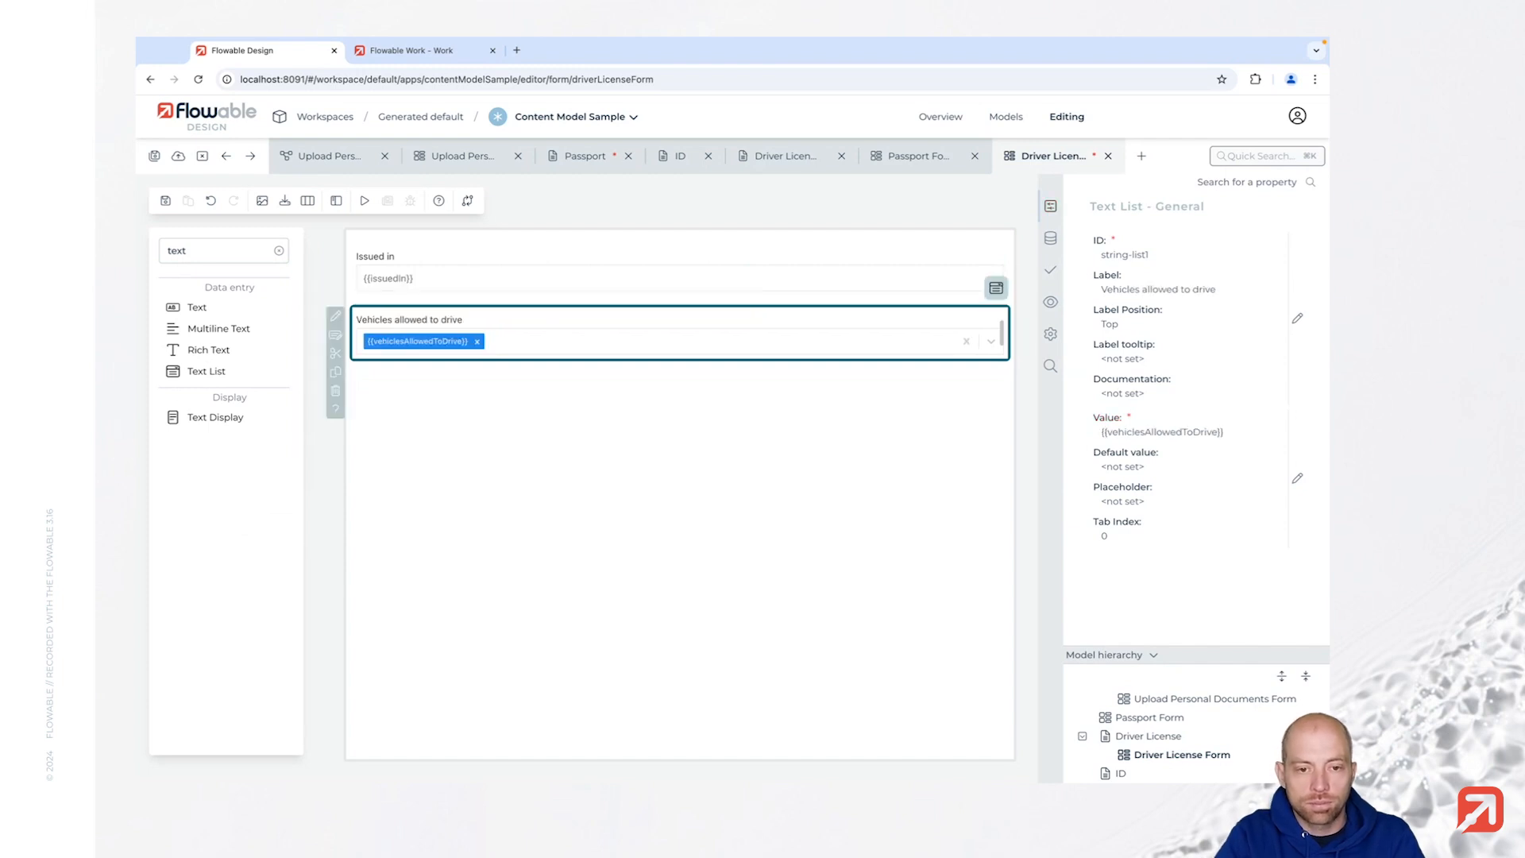
{"action": "left_click", "coordinate": [165, 201]}
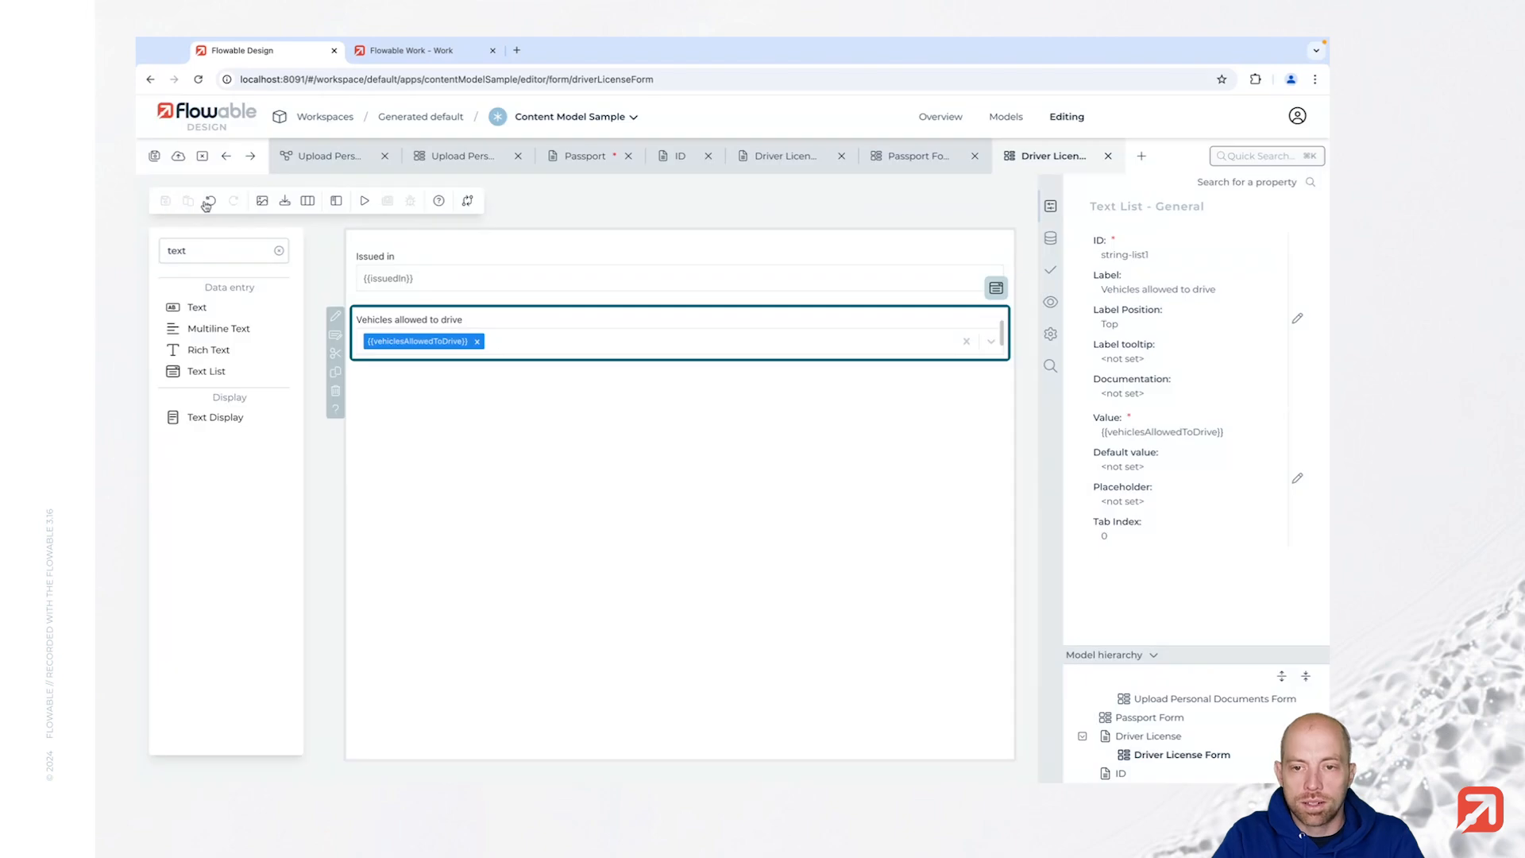
Step: Save all open models and publish the Content Model Sample app without defining a new revision
{"action": "left_click", "coordinate": [154, 156]}
{"action": "left_click", "coordinate": [178, 158]}
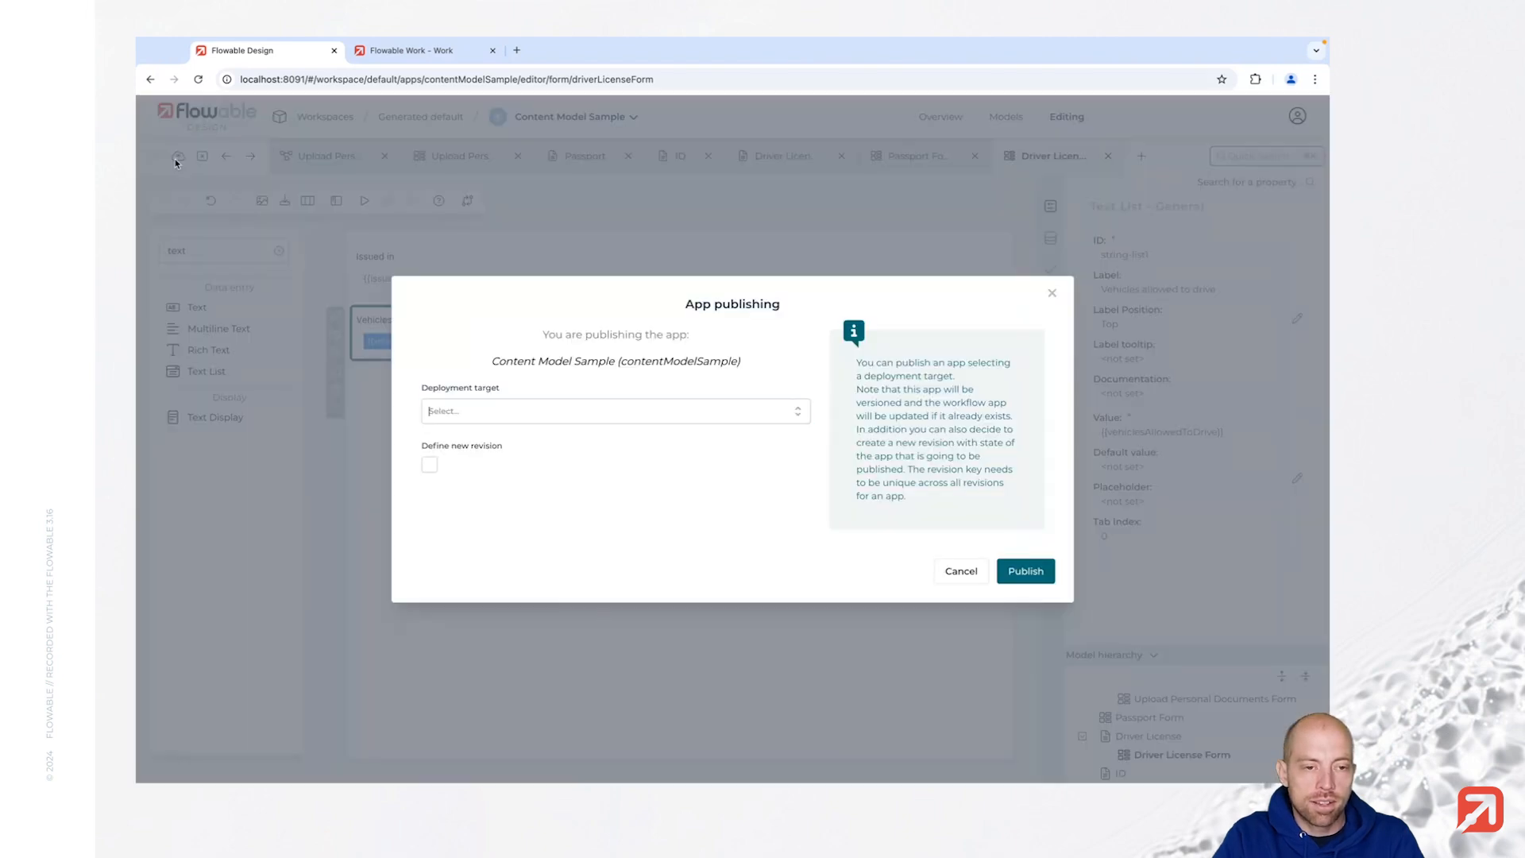
{"action": "left_click", "coordinate": [1047, 572]}
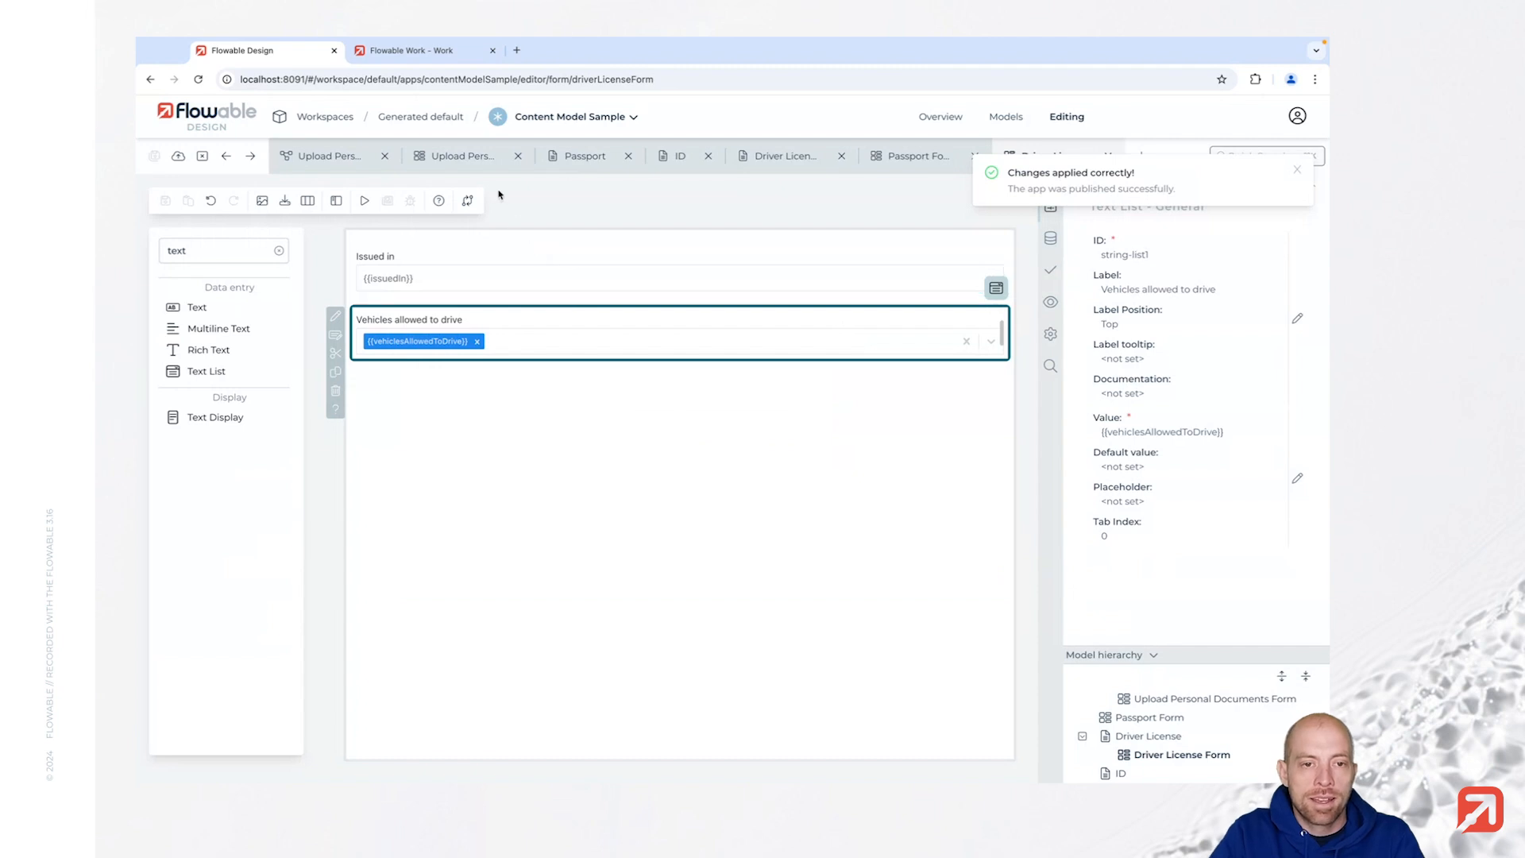
Step: Switch to Flowable Work and start a new Upload Personal Documents process from the Content Model Sample app
{"action": "left_click", "coordinate": [429, 53]}
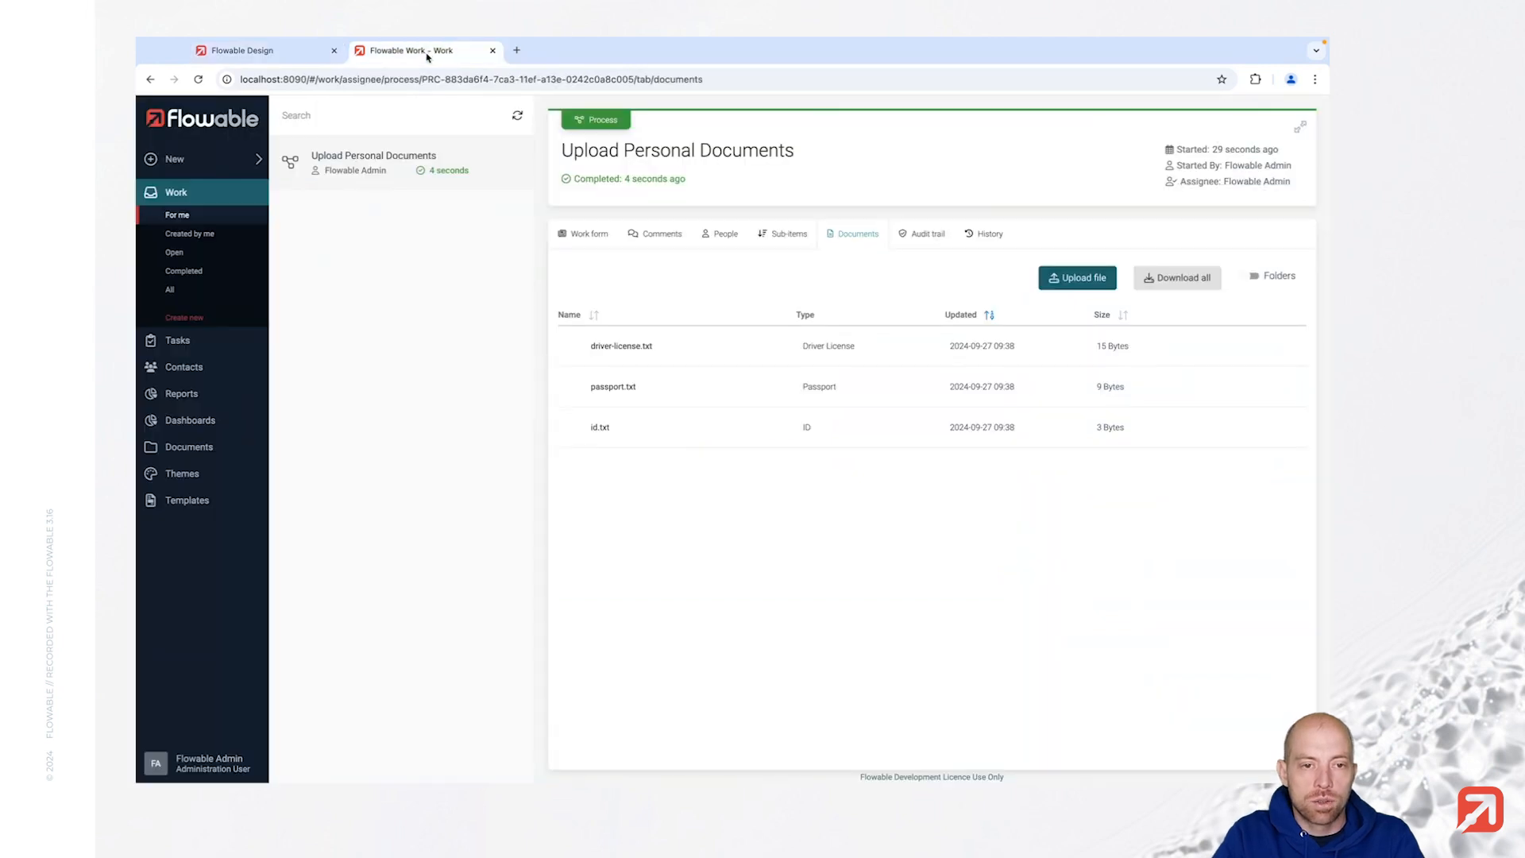
{"action": "left_click", "coordinate": [202, 163]}
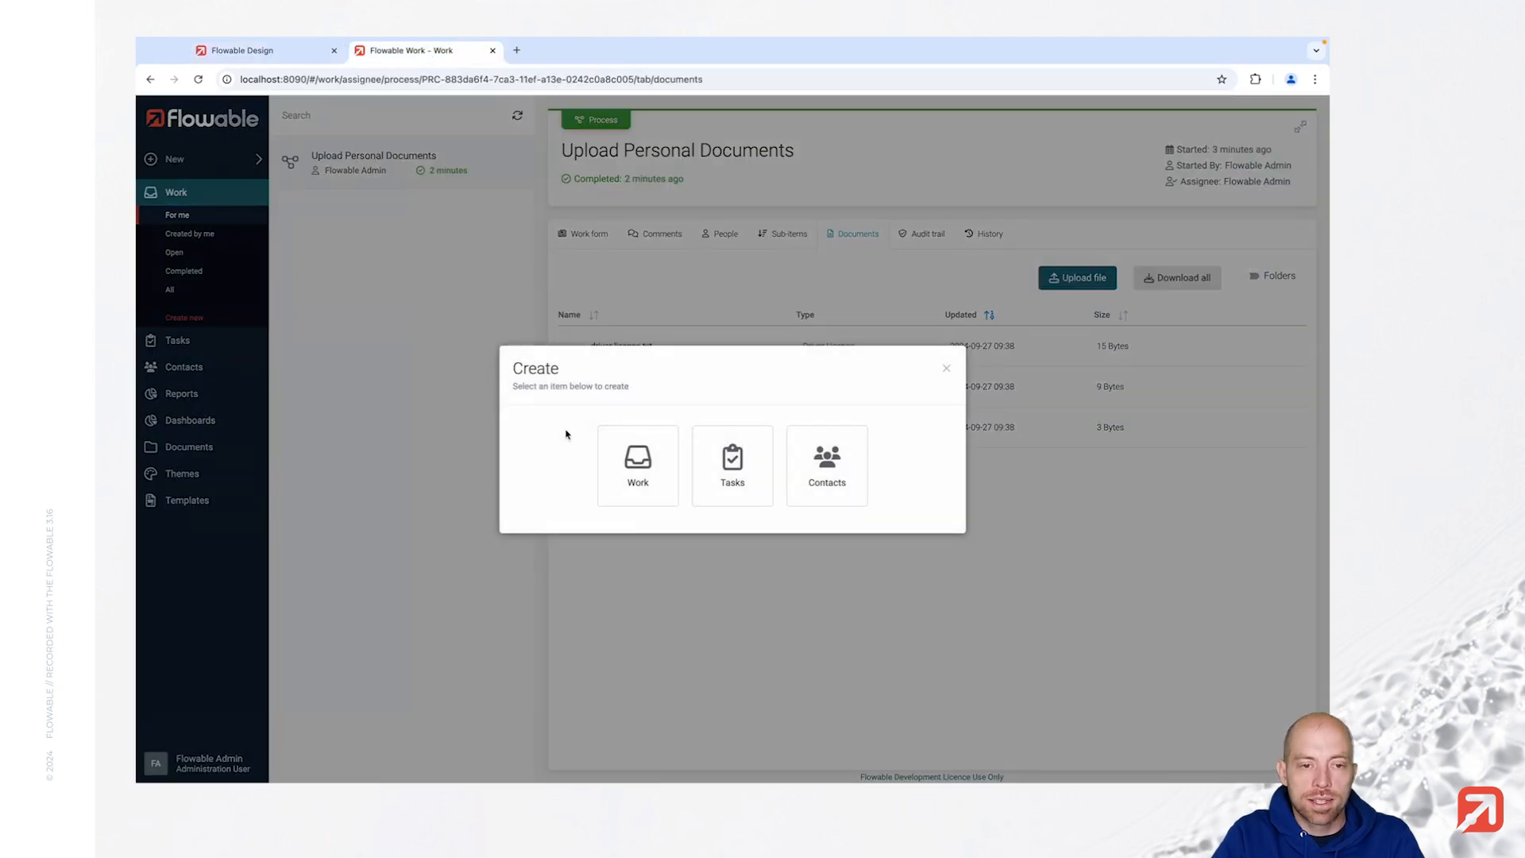
{"action": "left_click", "coordinate": [632, 454]}
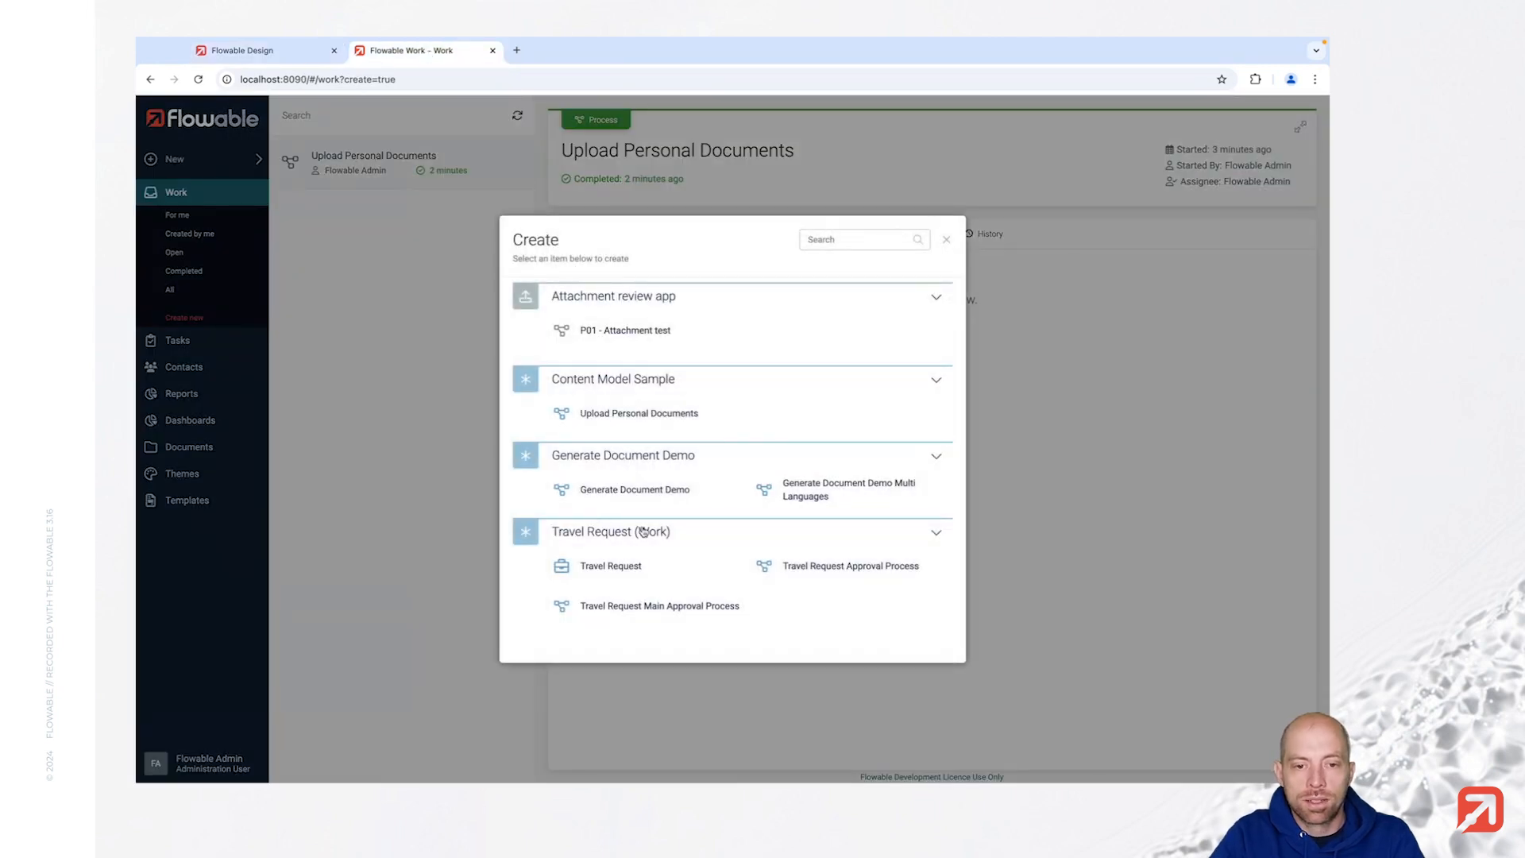
{"action": "left_click", "coordinate": [637, 415]}
{"action": "left_click", "coordinate": [821, 478]}
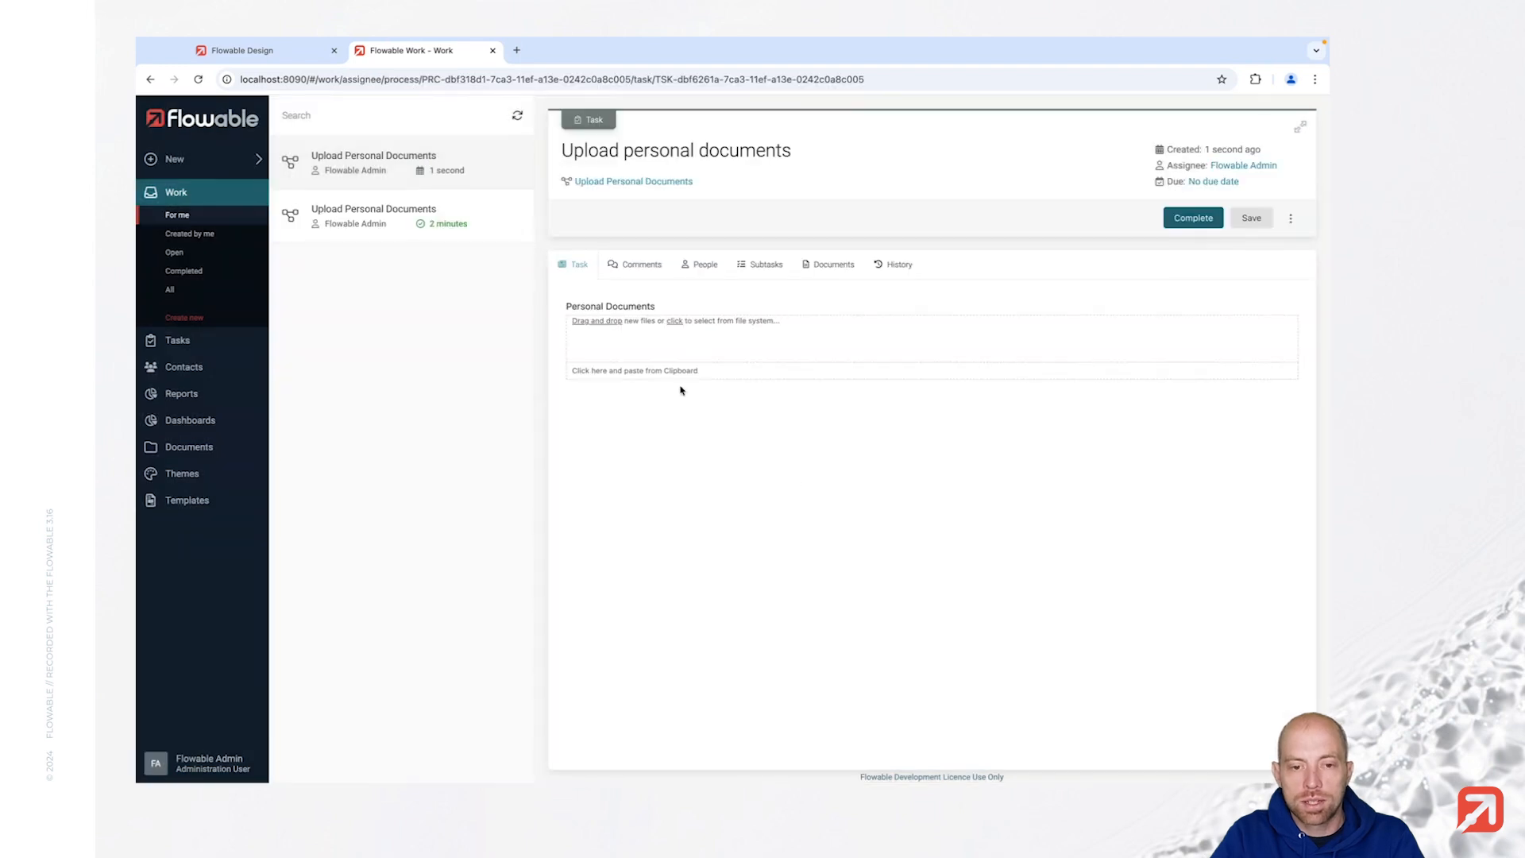
Step: Attach driver-license.txt, id.txt and passport.txt from the Downloads folder to the Personal Documents field
{"action": "left_click", "coordinate": [673, 352]}
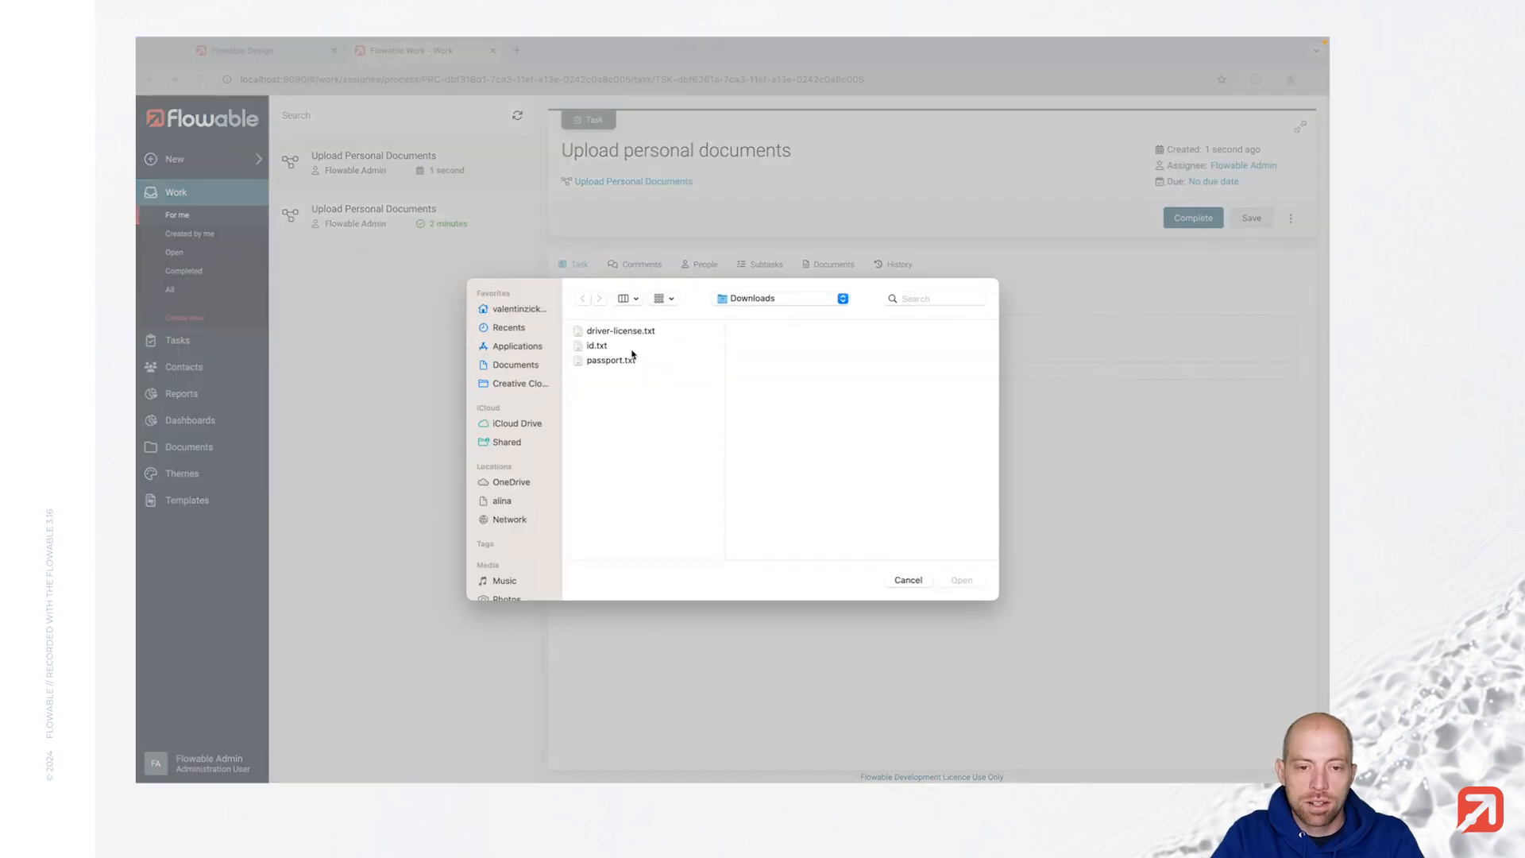
{"action": "left_click", "coordinate": [618, 330]}
{"action": "left_click", "coordinate": [612, 361], "text": "shift"}
{"action": "left_click", "coordinate": [961, 580]}
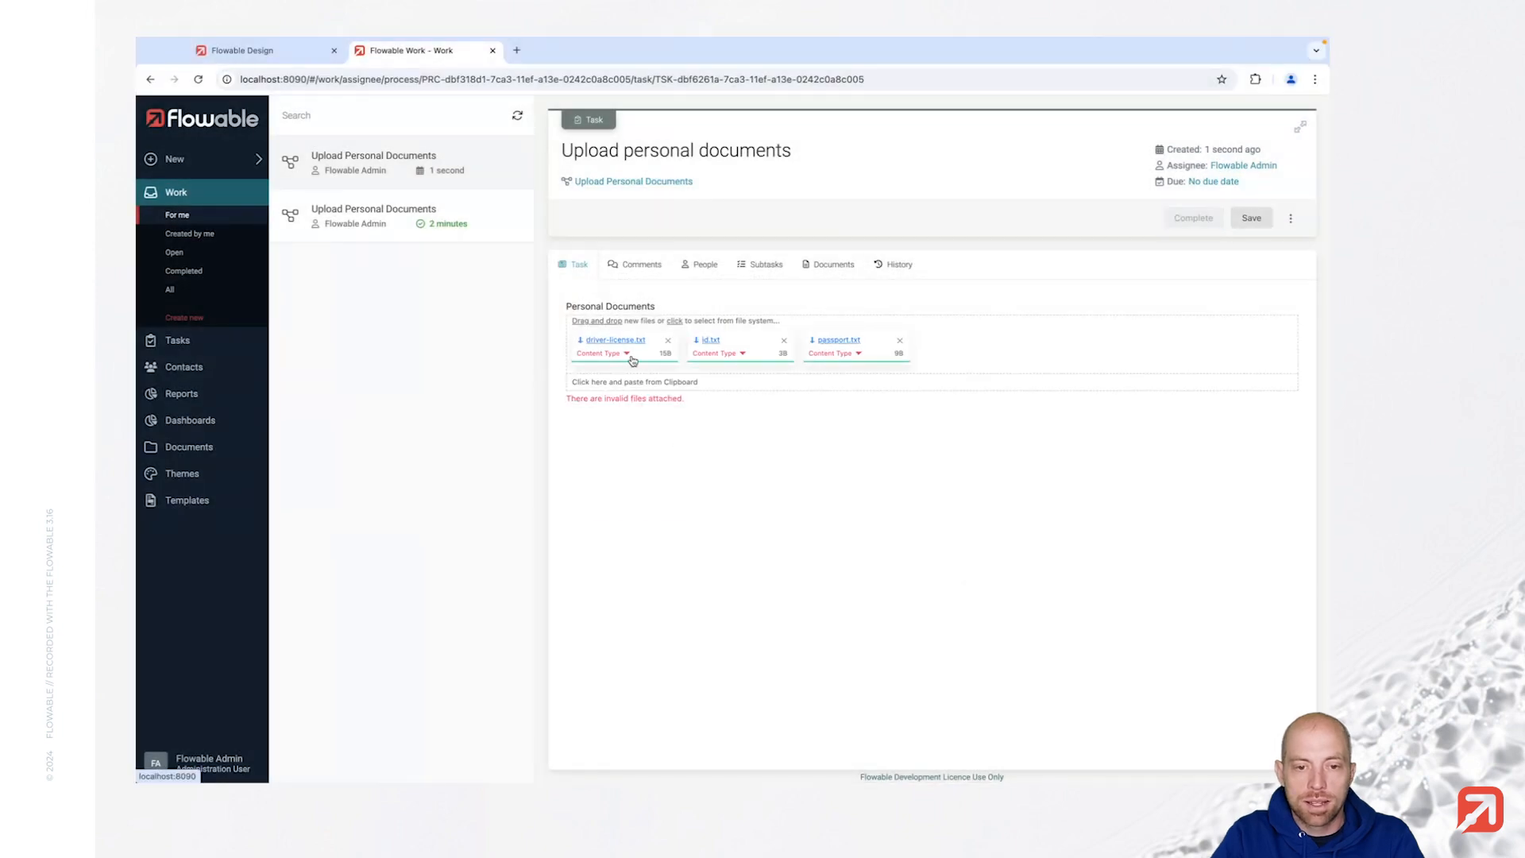
Step: Set the content type of driver-license.txt to Driver License and fill in its Issued in field with "Some place"
{"action": "left_click", "coordinate": [627, 357]}
{"action": "left_click", "coordinate": [658, 449]}
{"action": "left_click", "coordinate": [655, 475]}
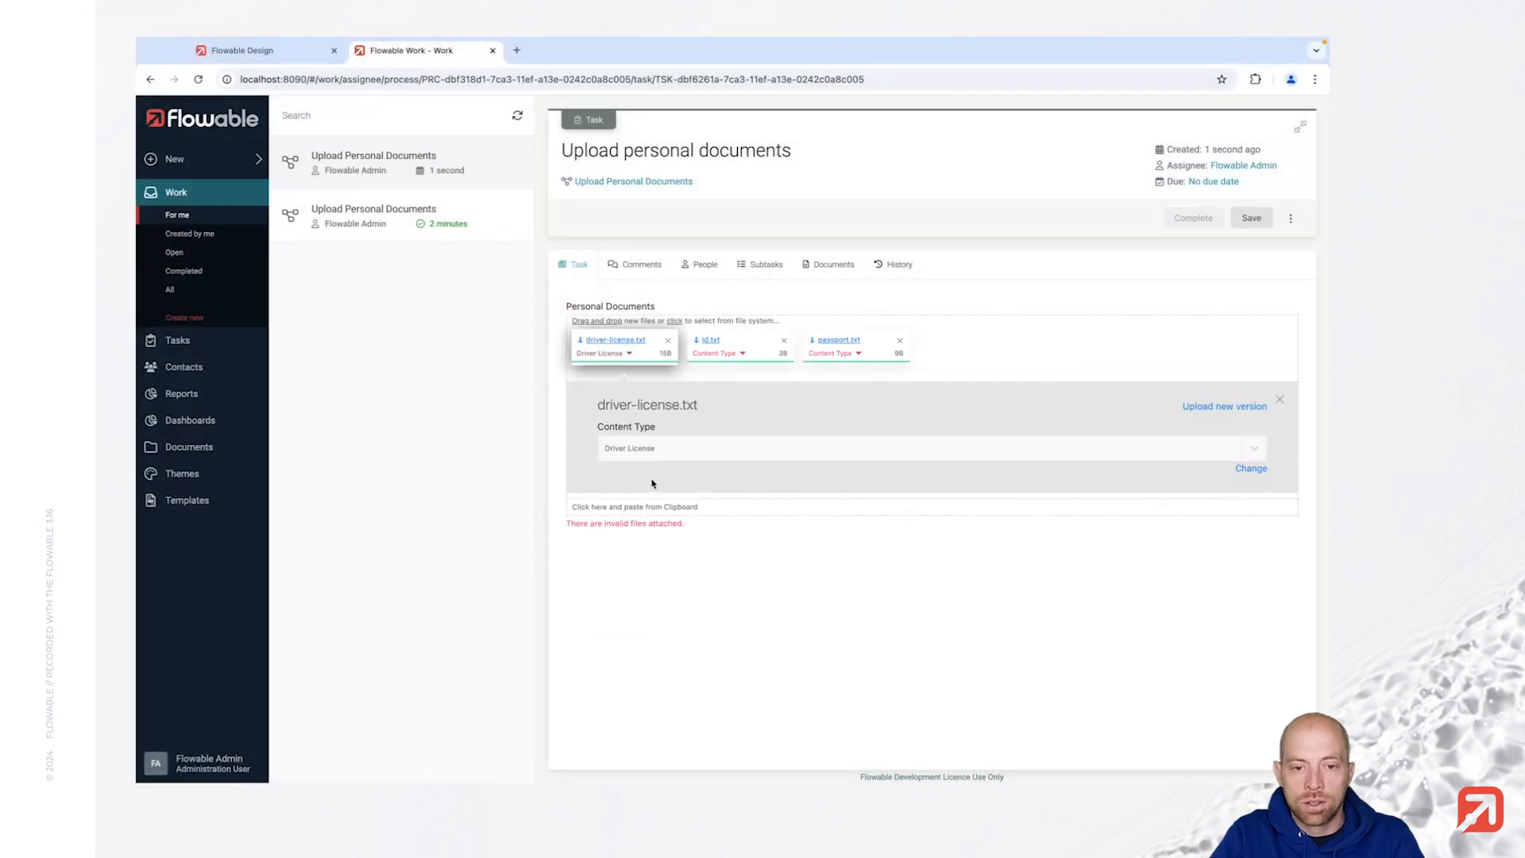
{"action": "left_click", "coordinate": [708, 518]}
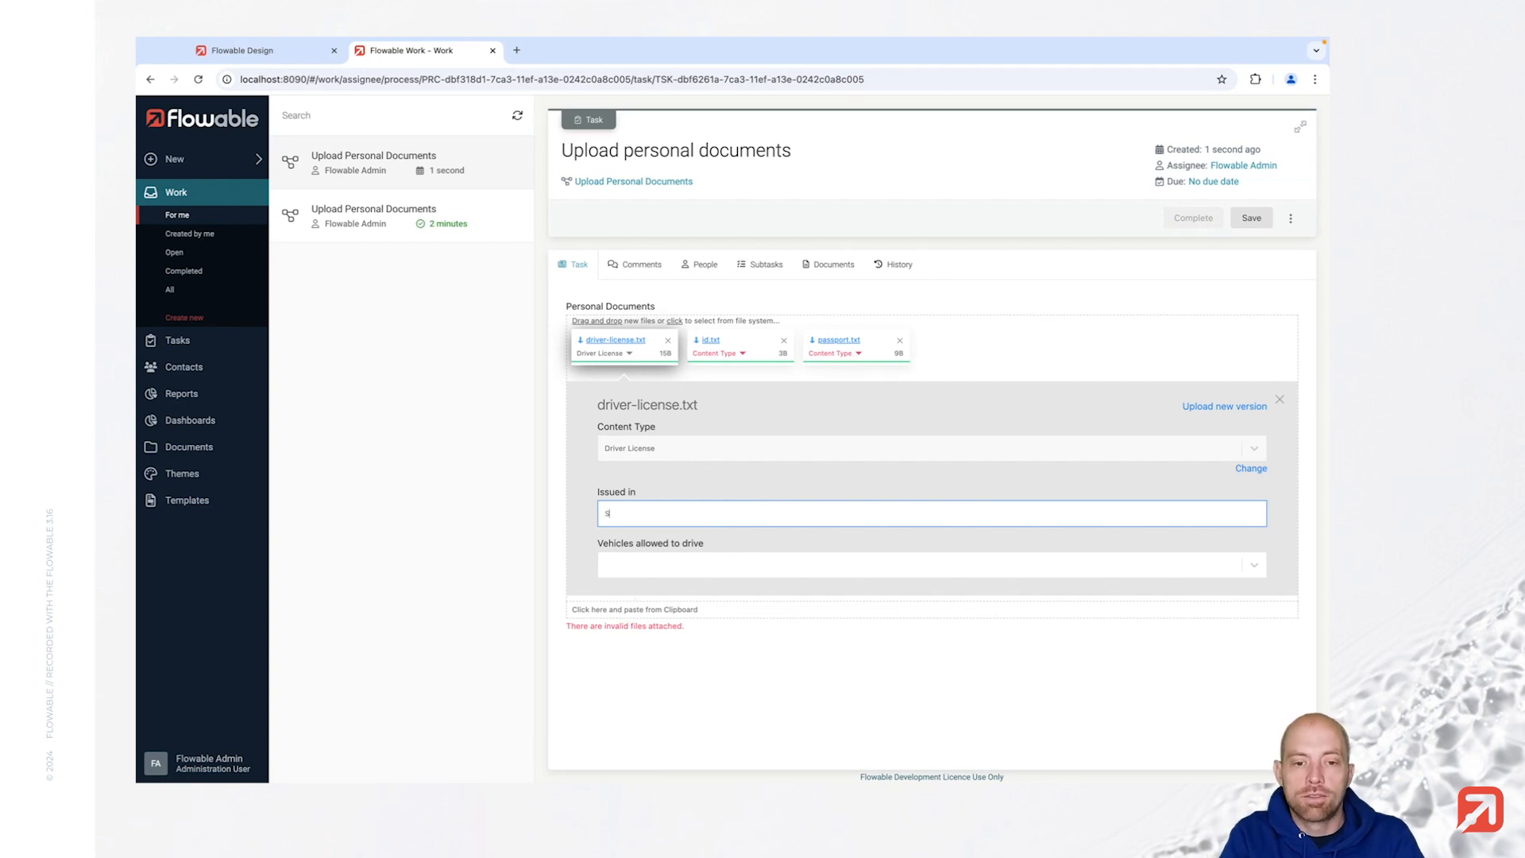
{"action": "type", "text": "Some place"}
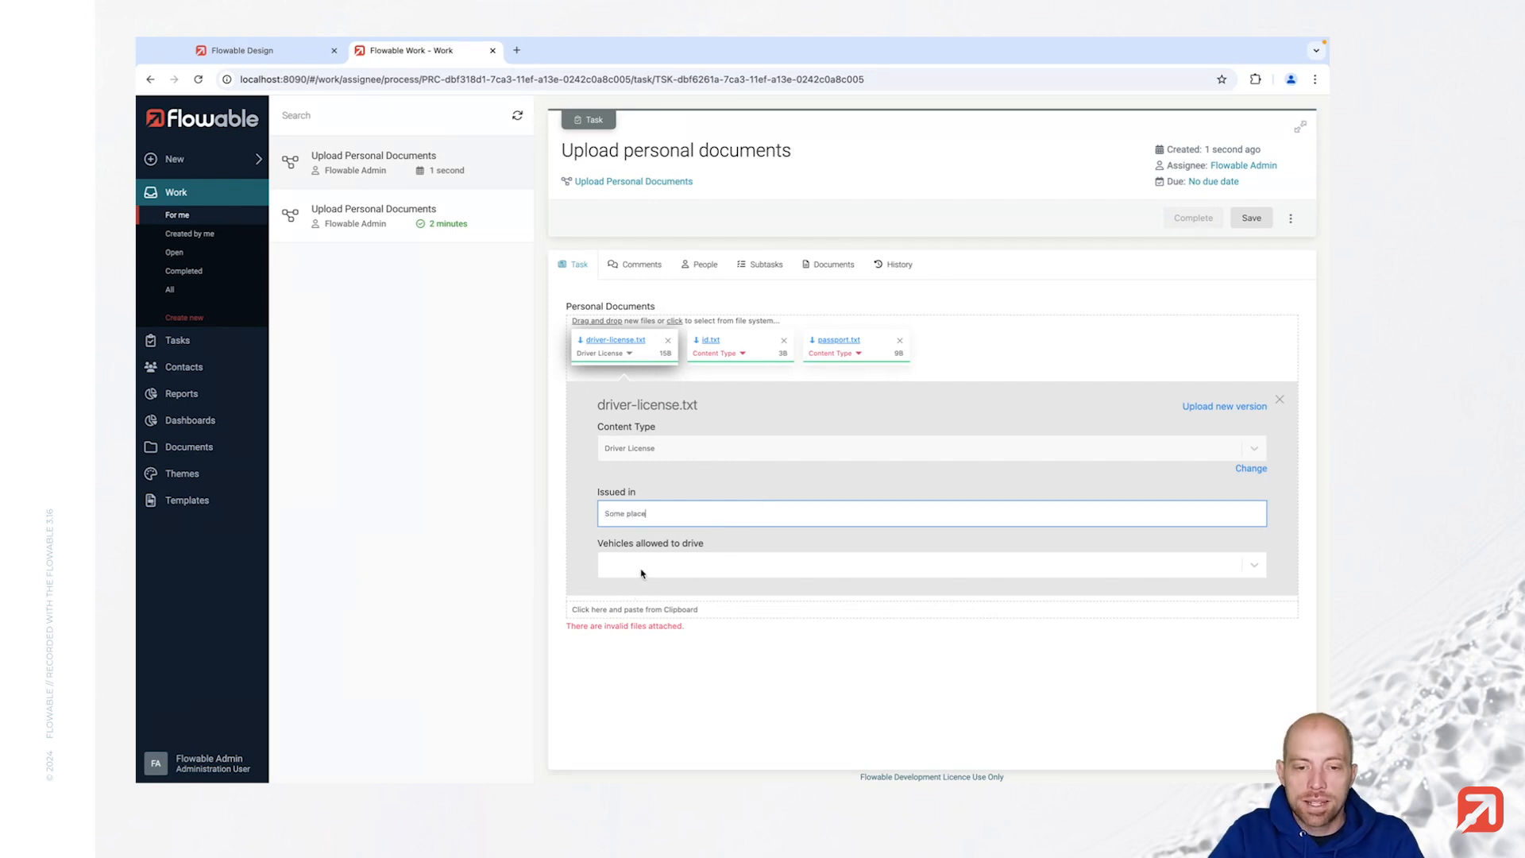
Step: Add Truck, Car and Bicycle to the vehicles allowed to drive for driver-license.txt
{"action": "left_click", "coordinate": [642, 568]}
{"action": "type", "text": "Truck"}
{"action": "key", "text": "Return"}
{"action": "type", "text": "Car"}
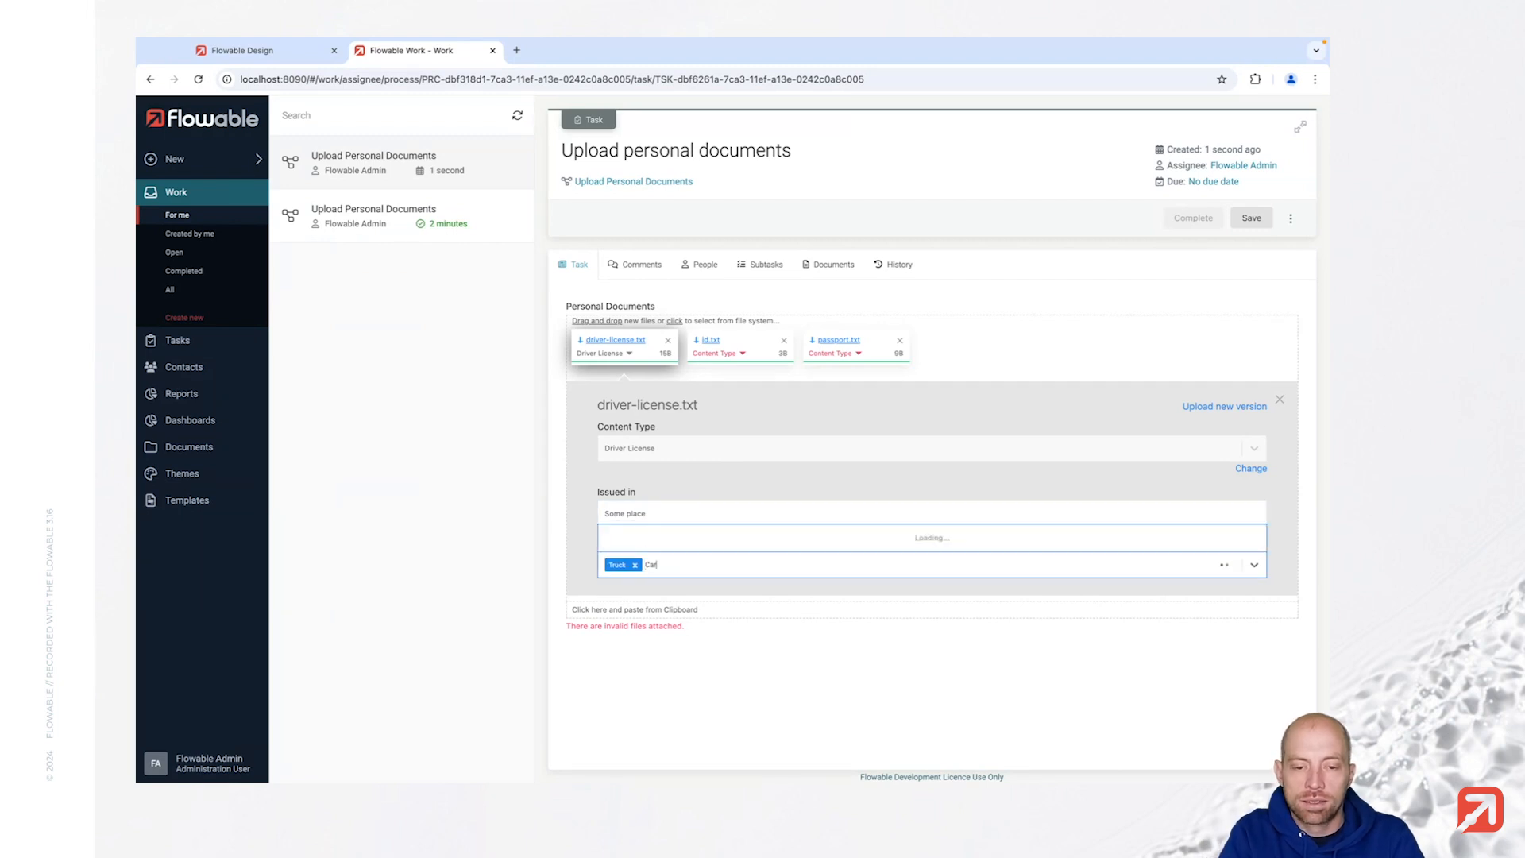
{"action": "key", "text": "Return"}
{"action": "type", "text": "Bicycle"}
{"action": "key", "text": "Return"}
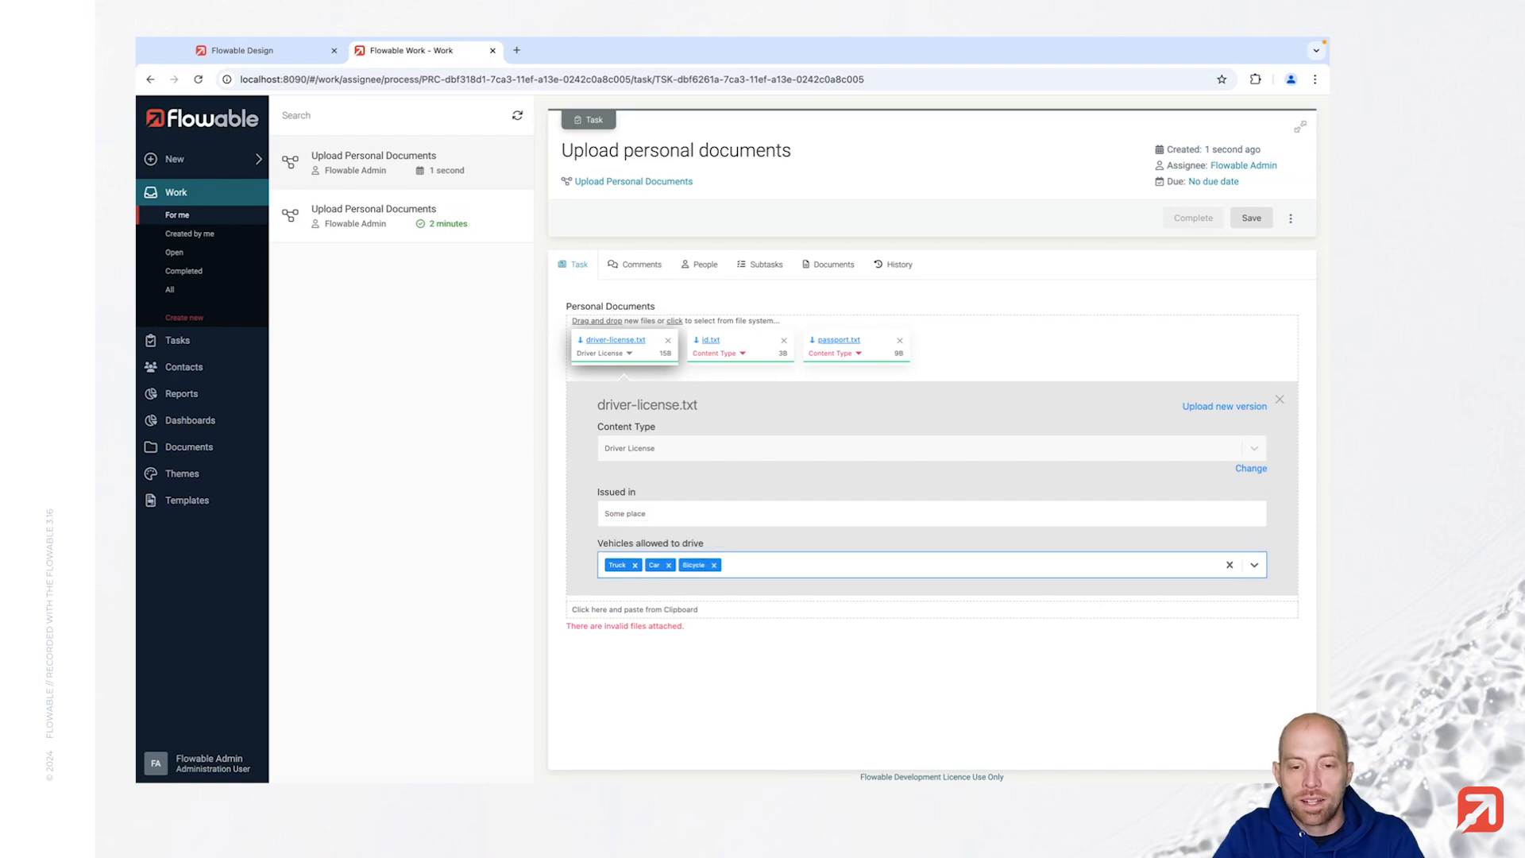
Step: Set the content type of id.txt to ID and that of passport.txt to Passport
{"action": "left_click", "coordinate": [711, 356]}
{"action": "left_click", "coordinate": [713, 440]}
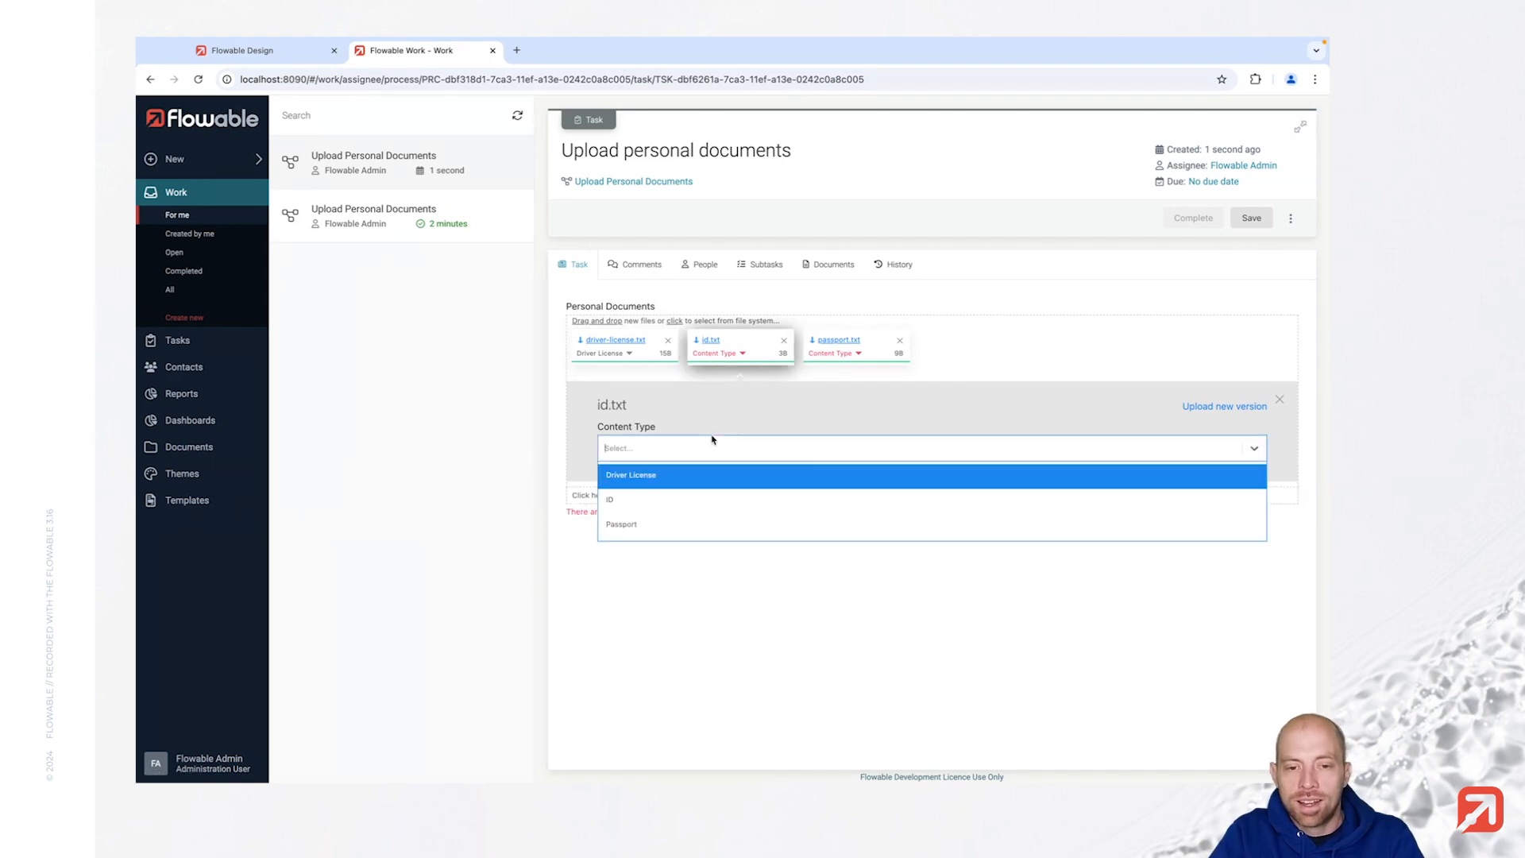
{"action": "left_click", "coordinate": [664, 500]}
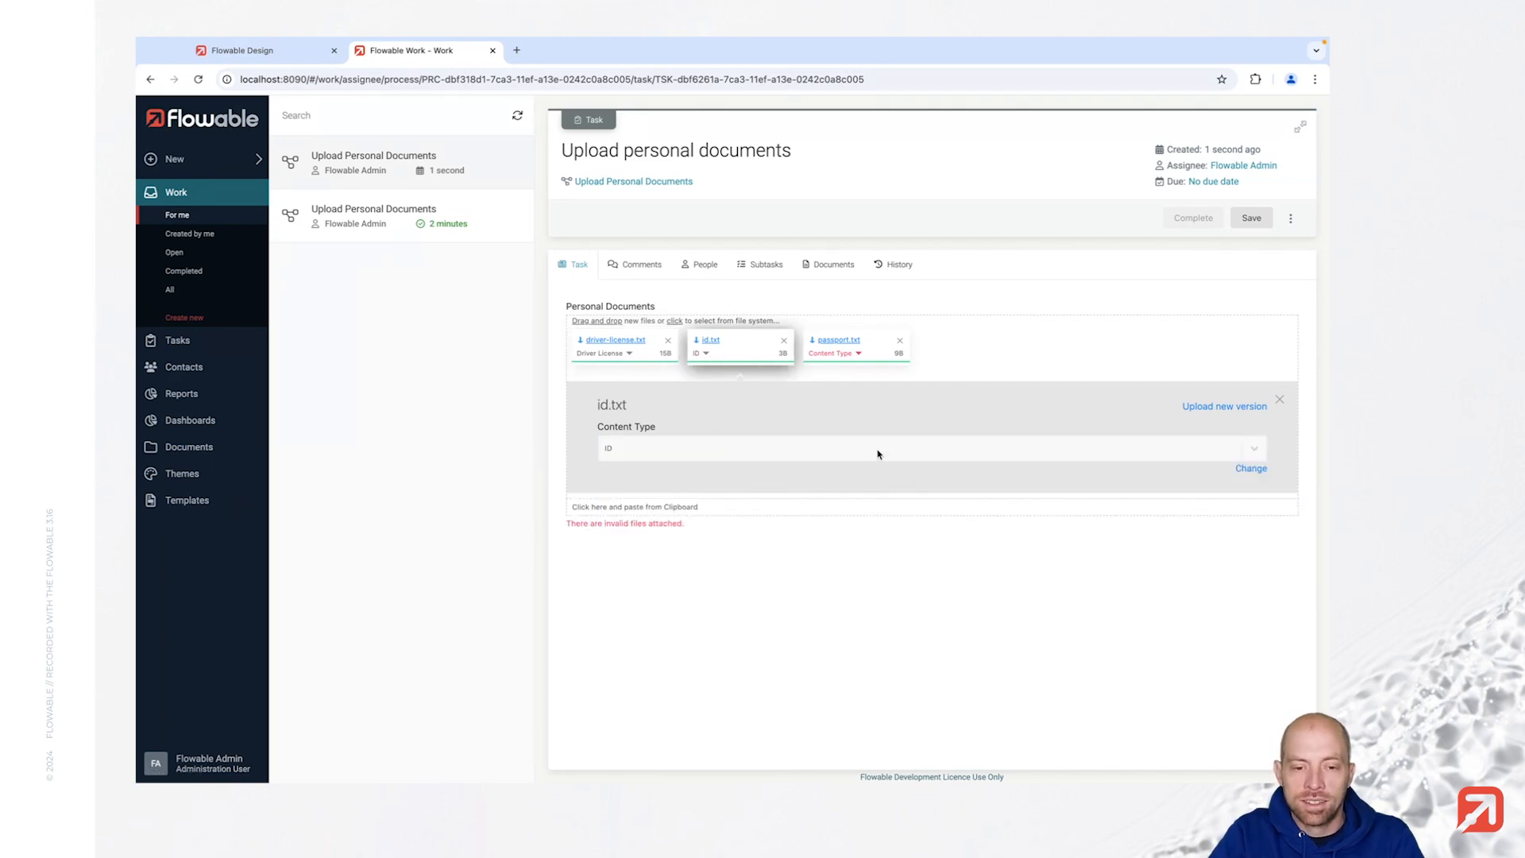
{"action": "left_click", "coordinate": [878, 357]}
{"action": "left_click", "coordinate": [778, 461]}
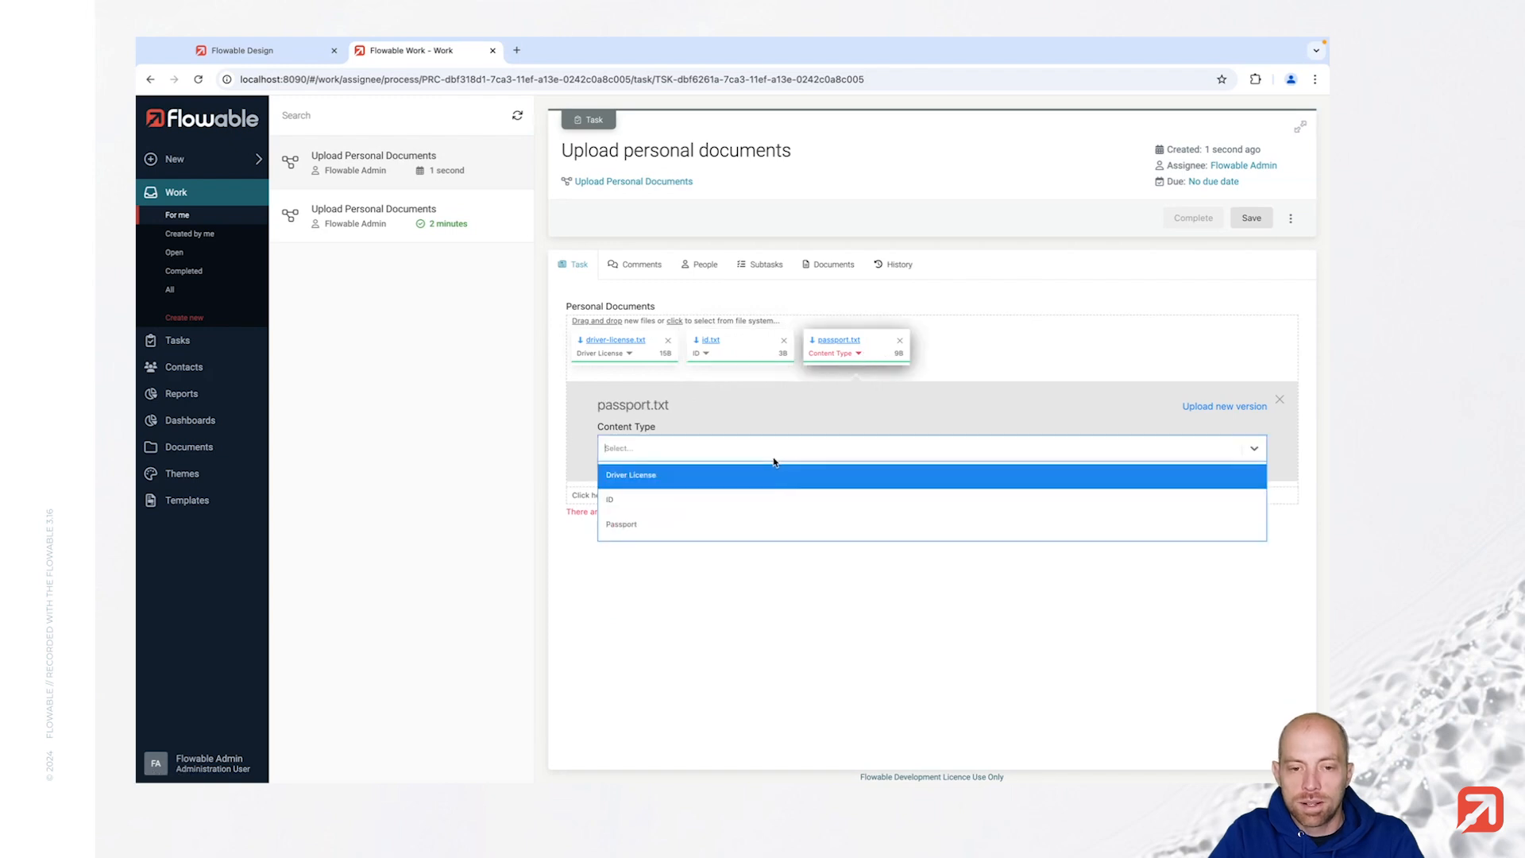
{"action": "left_click", "coordinate": [707, 524]}
Step: Enter the passport number in passport.txt's metadata form and set its expiration date to 2027-09-30
{"action": "left_click", "coordinate": [676, 514]}
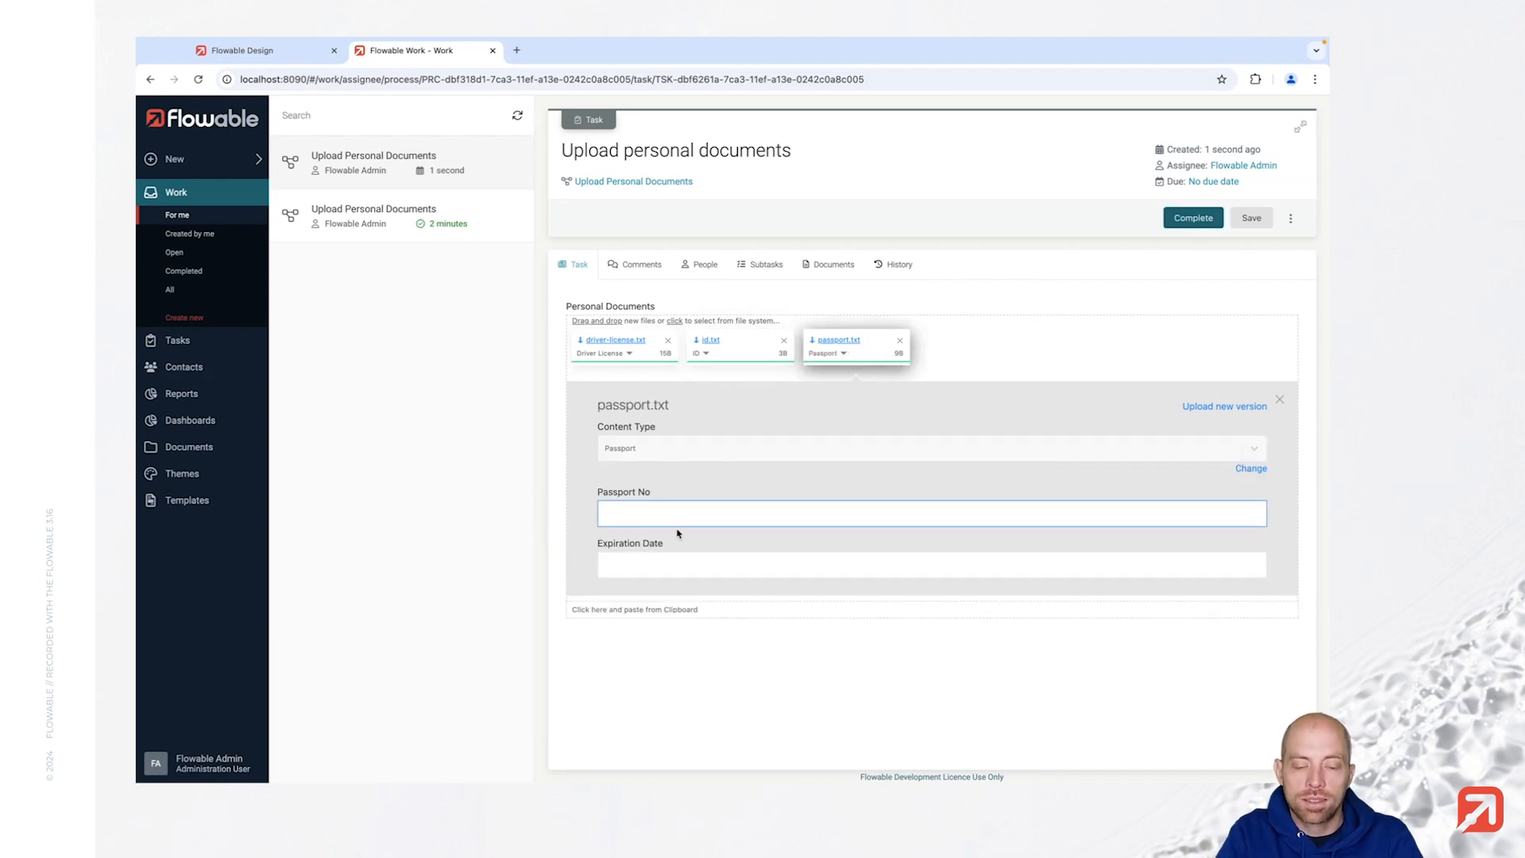
{"action": "left_click", "coordinate": [675, 557]}
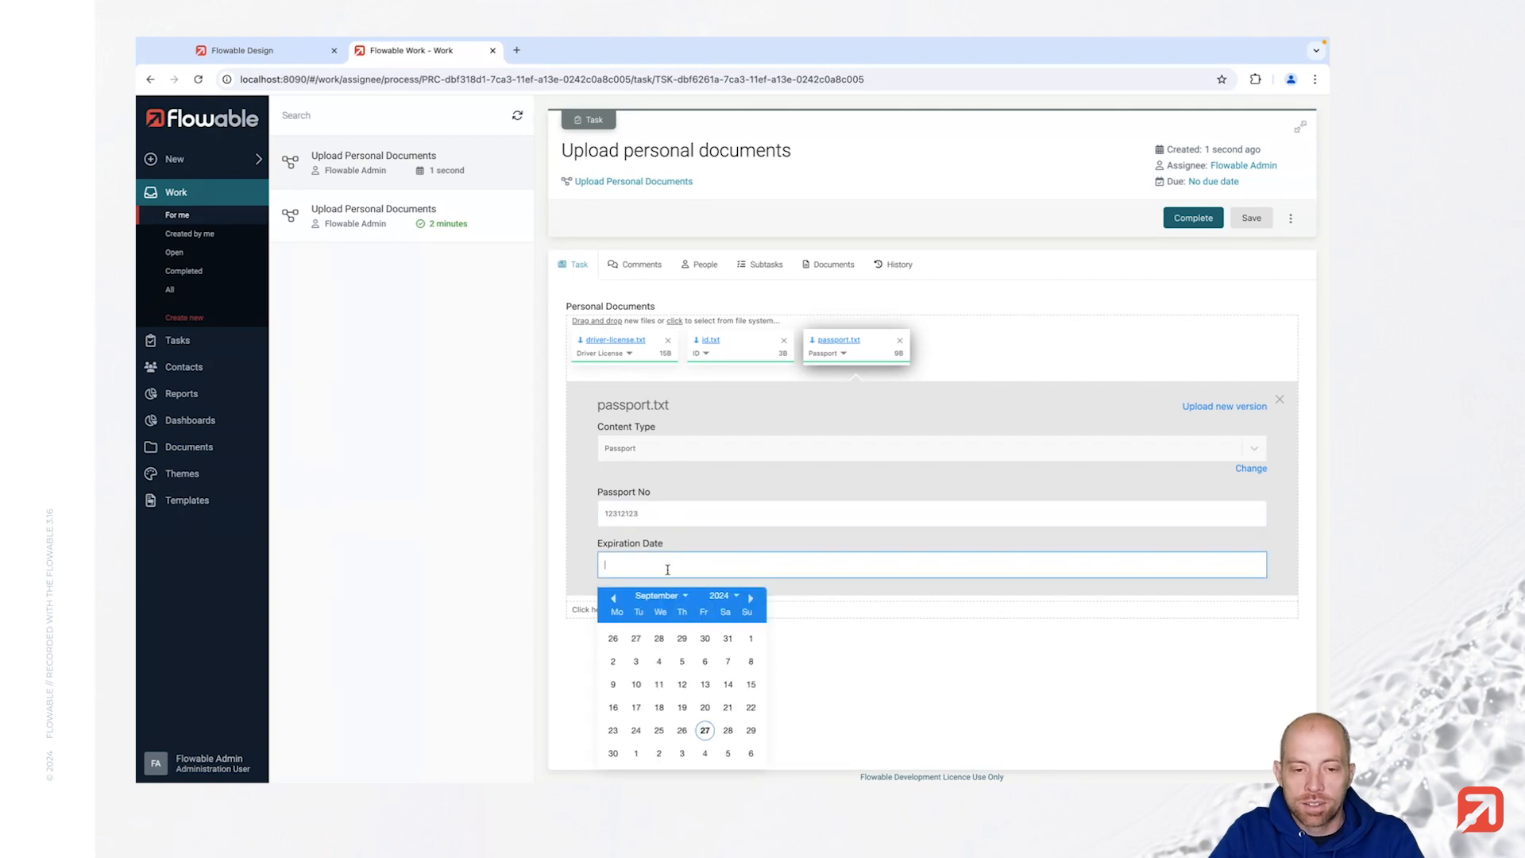
{"action": "left_click", "coordinate": [734, 597]}
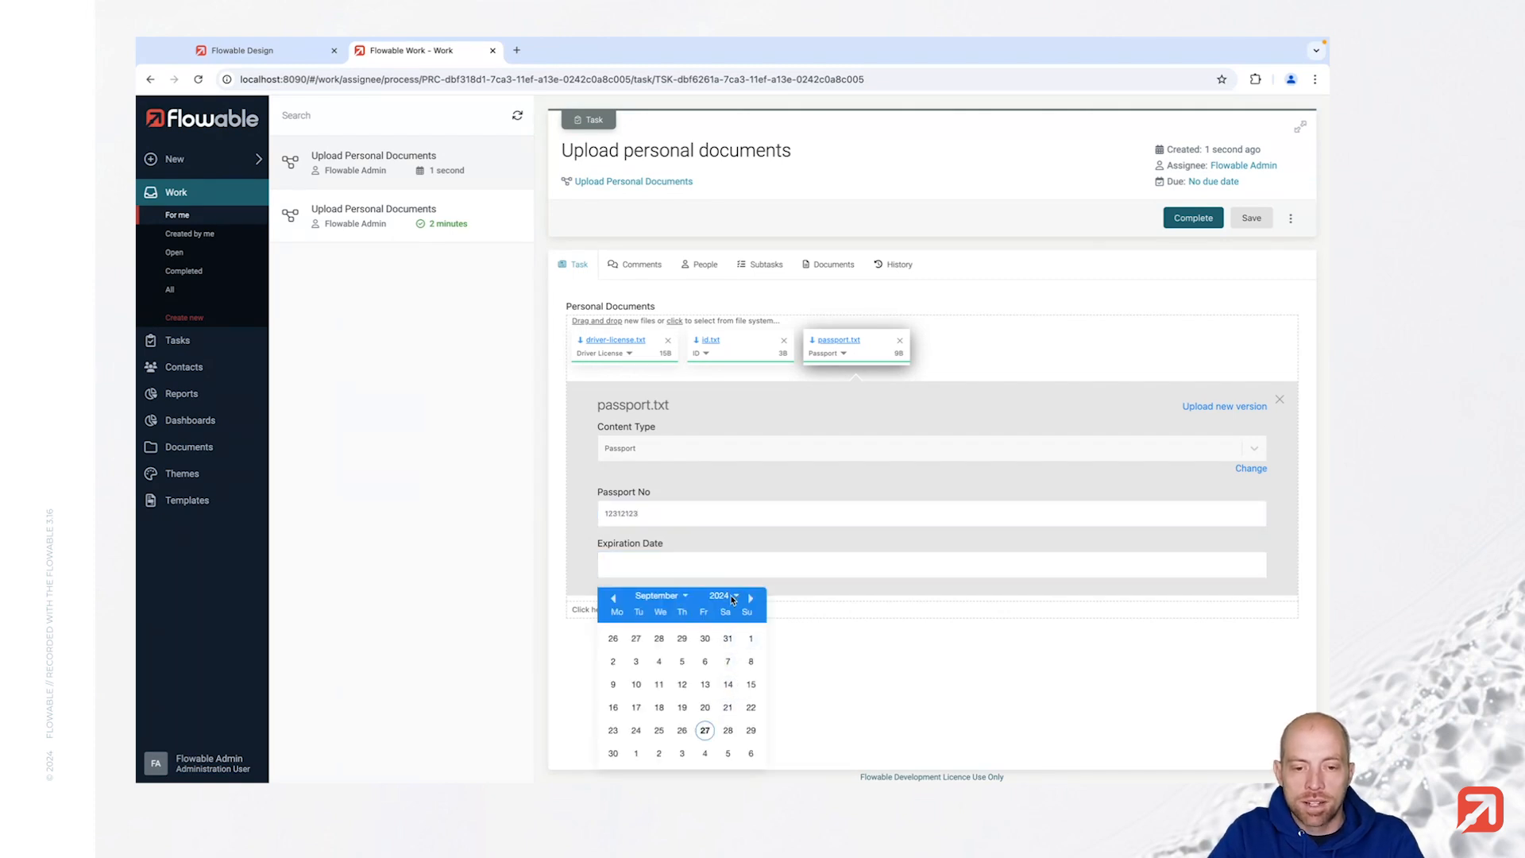
{"action": "left_click", "coordinate": [725, 601]}
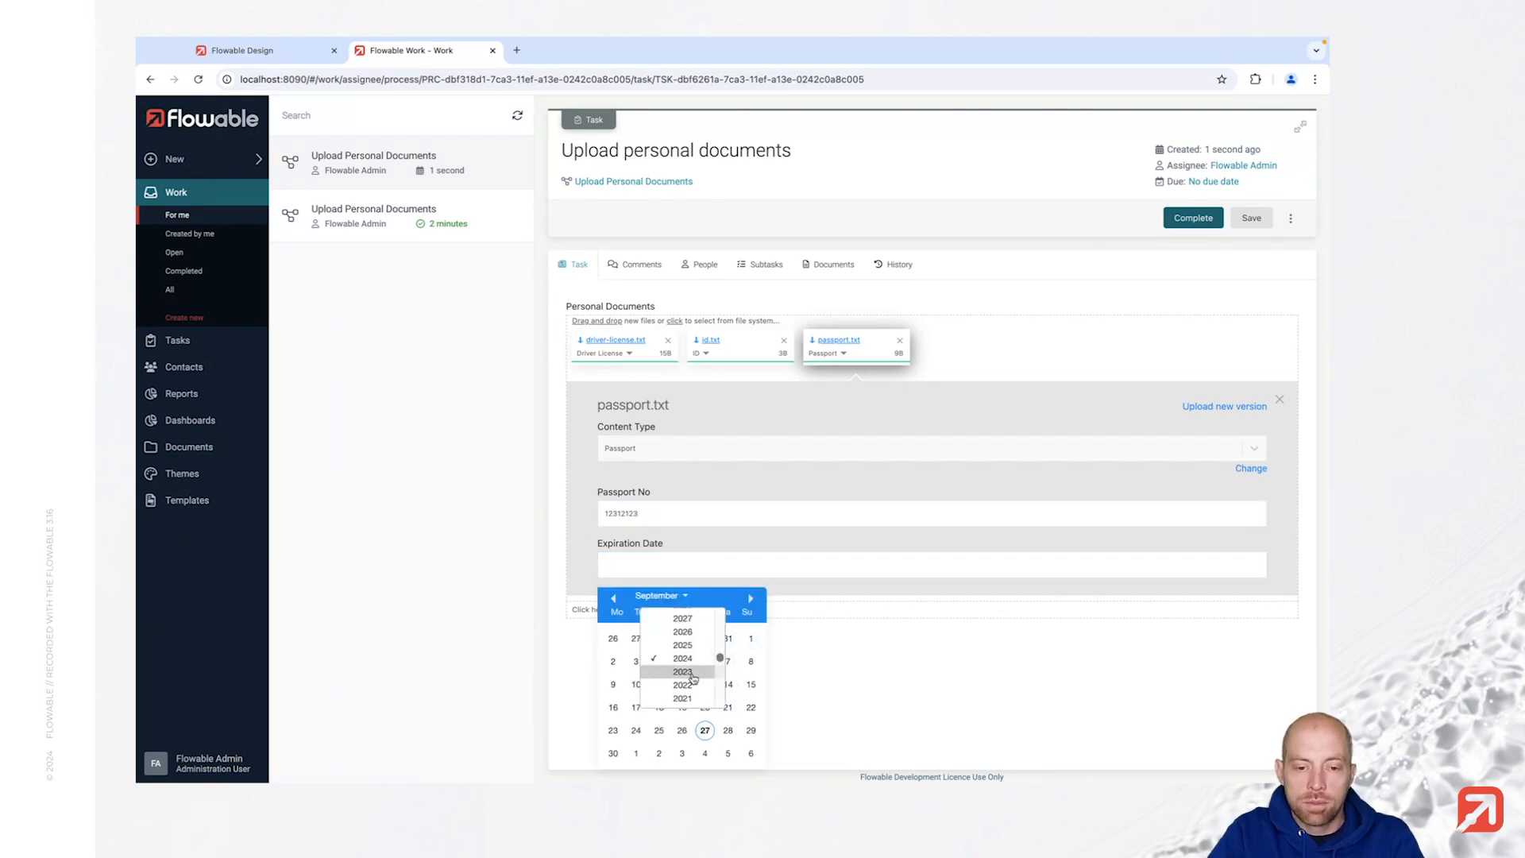
{"action": "left_click", "coordinate": [691, 634]}
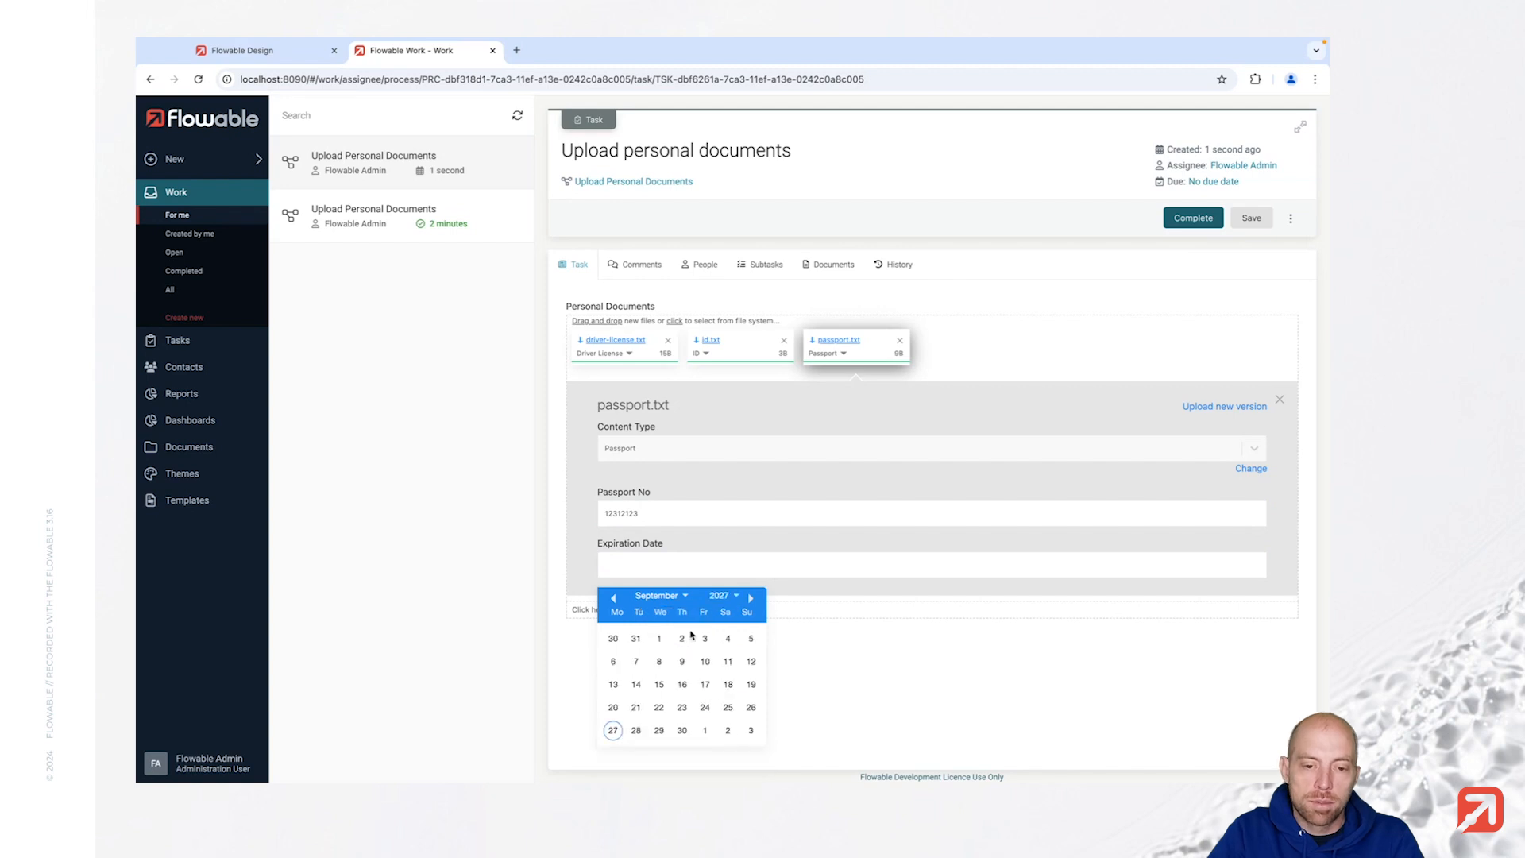
{"action": "left_click", "coordinate": [683, 732]}
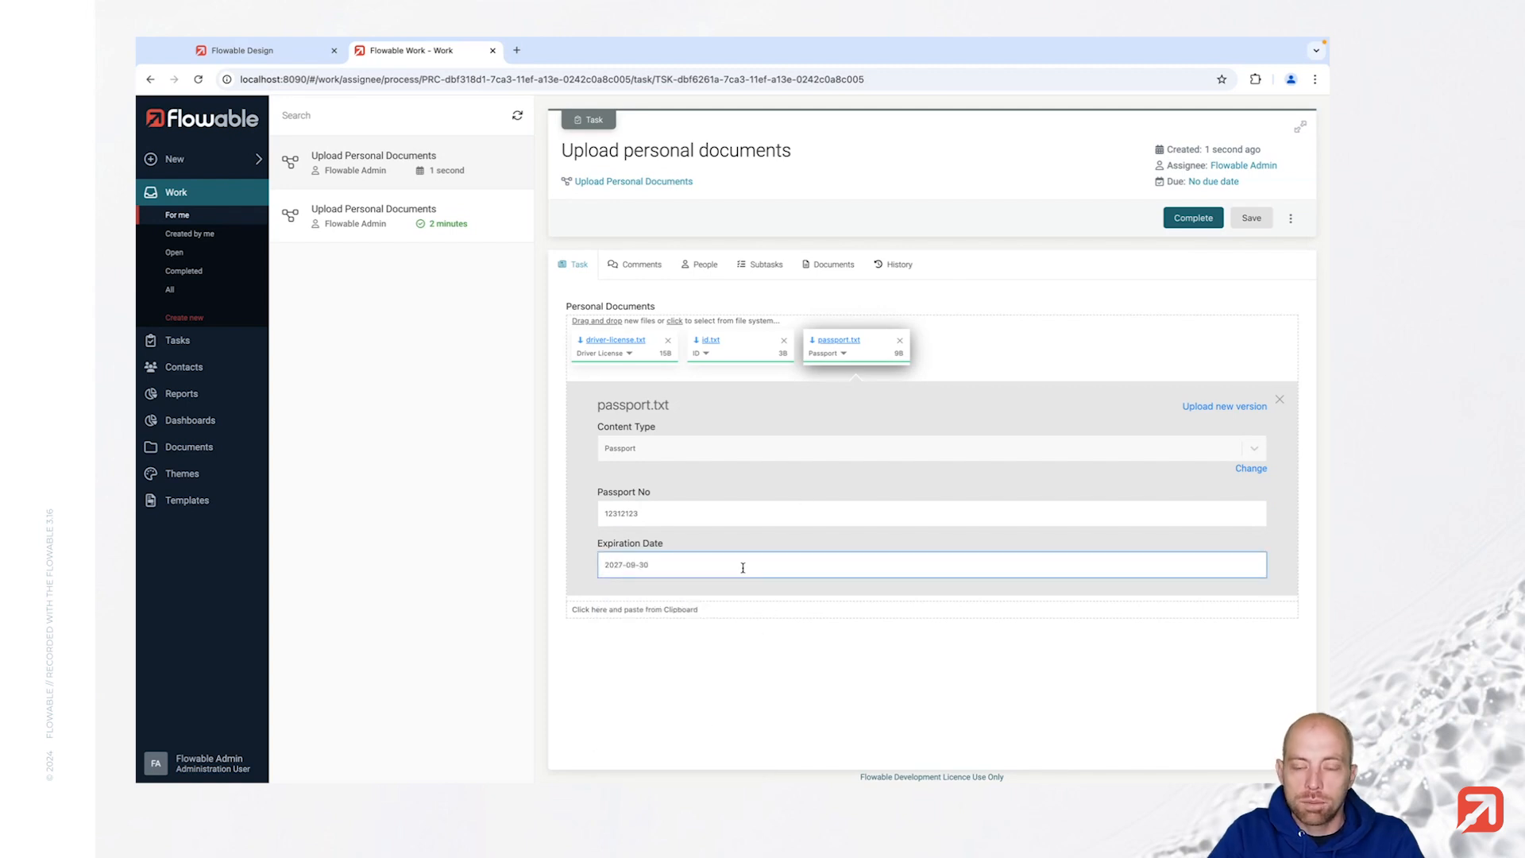
{"action": "left_click", "coordinate": [768, 635]}
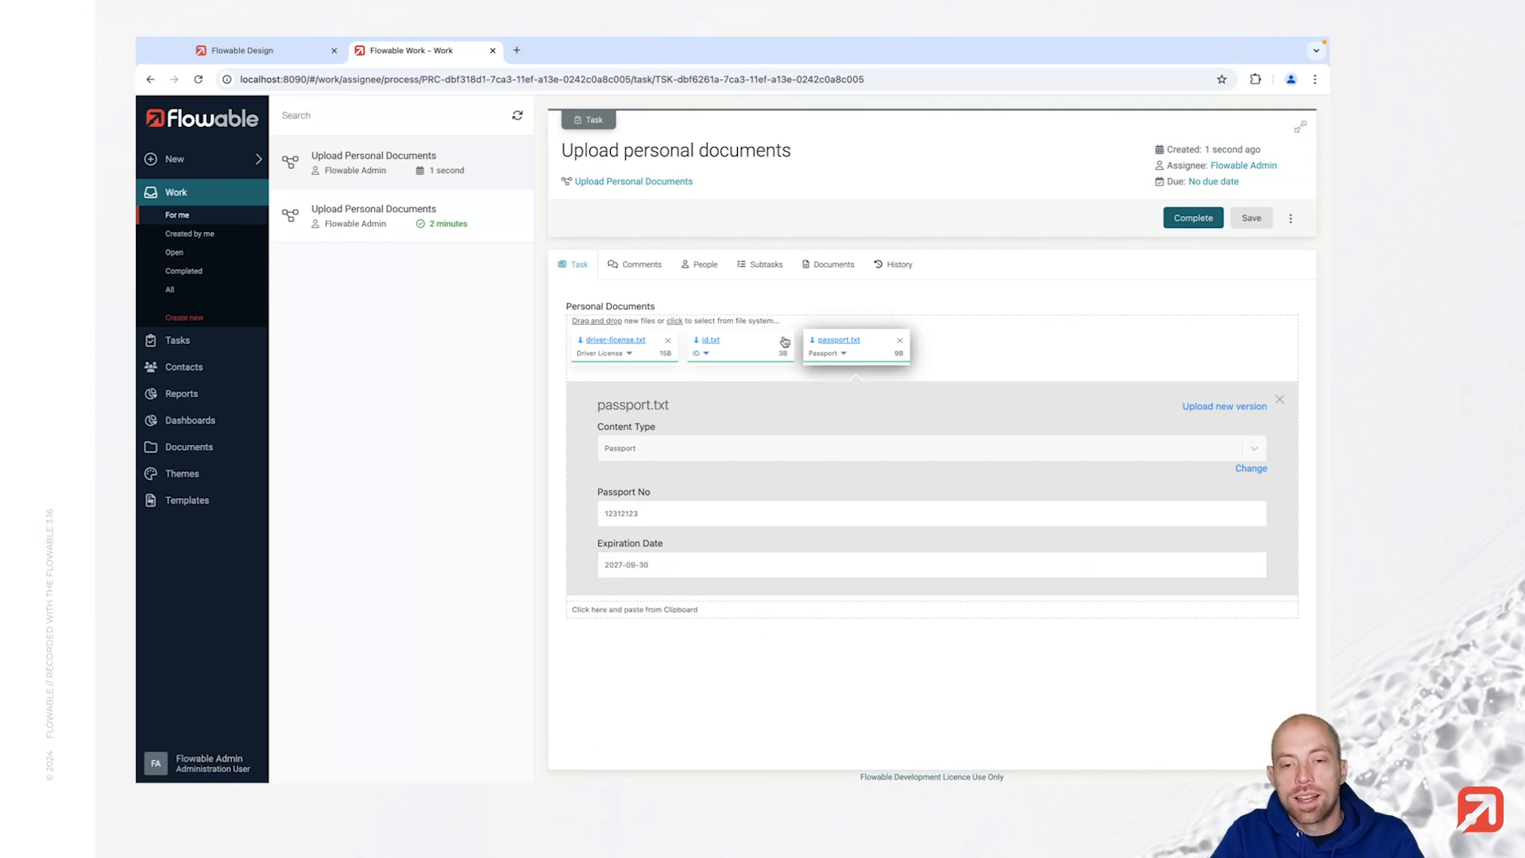
Step: Complete the Upload personal documents task and show the driver-license.txt metadata among the process's documents
{"action": "left_click", "coordinate": [1179, 219]}
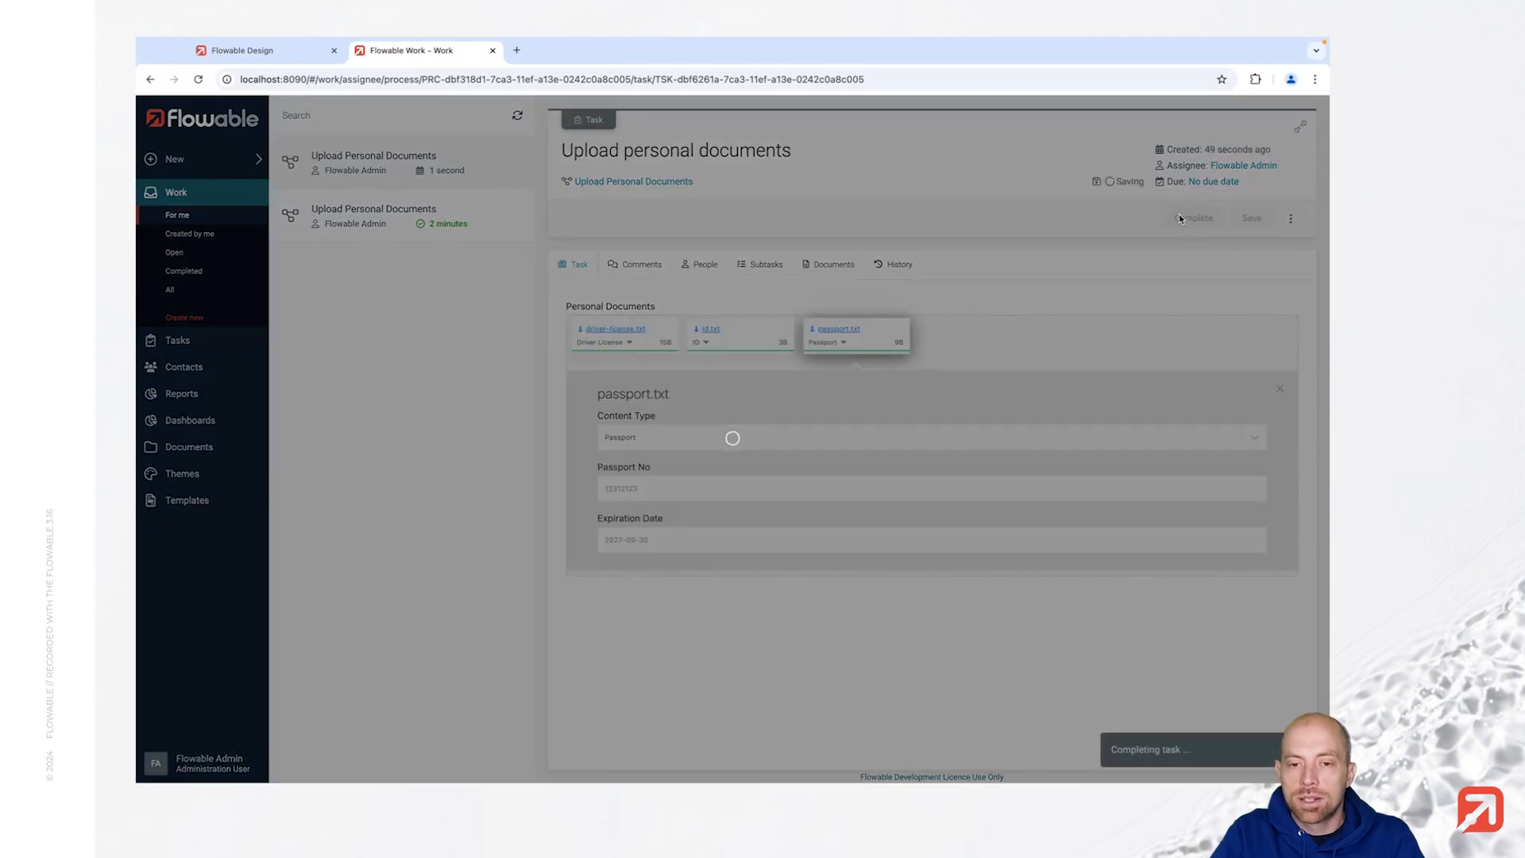
{"action": "left_click", "coordinate": [854, 235]}
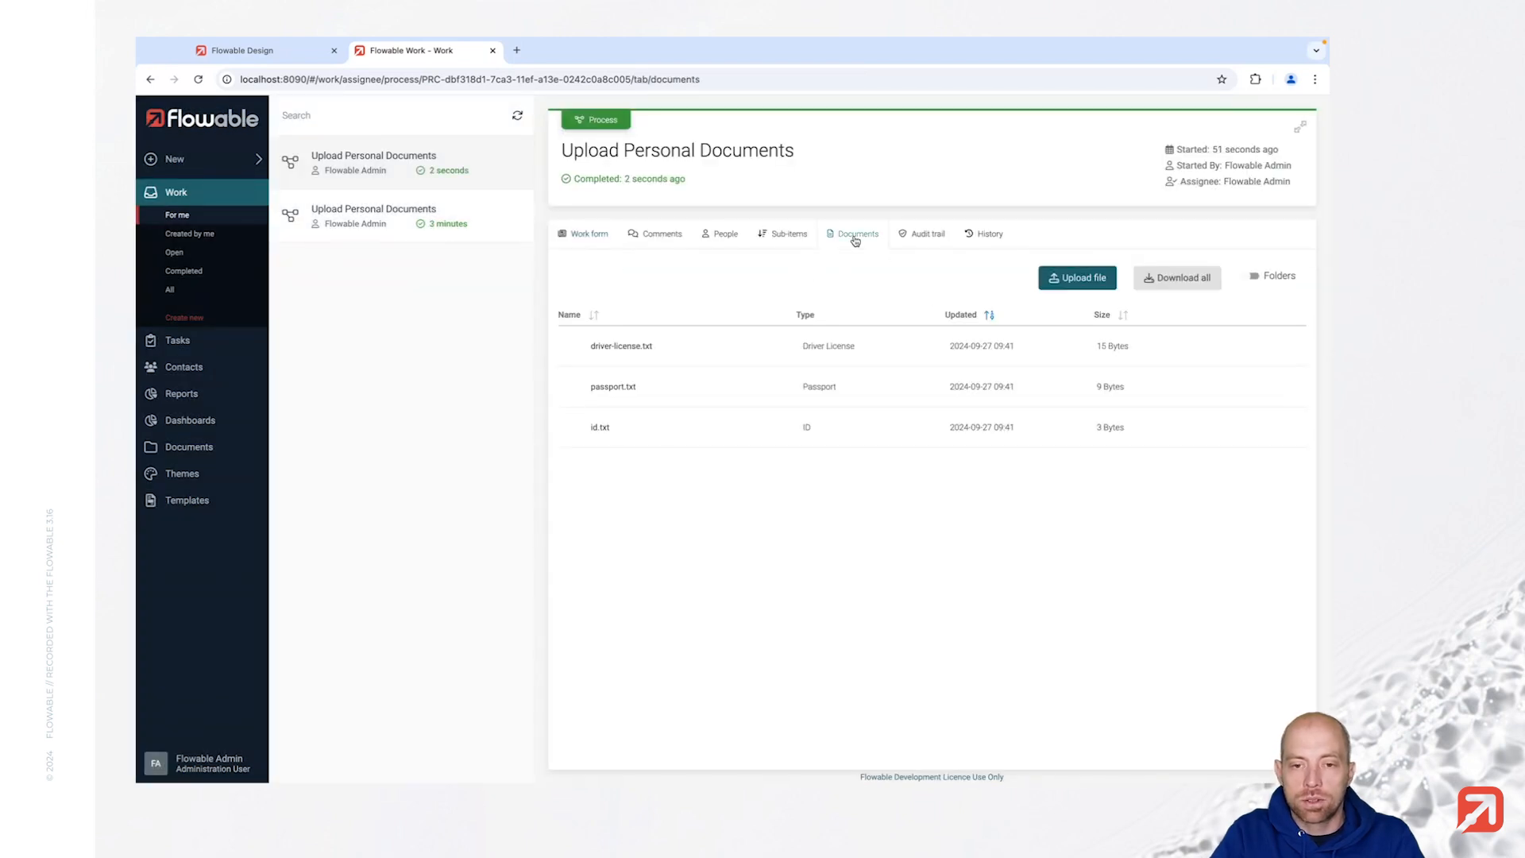
{"action": "left_click", "coordinate": [862, 348]}
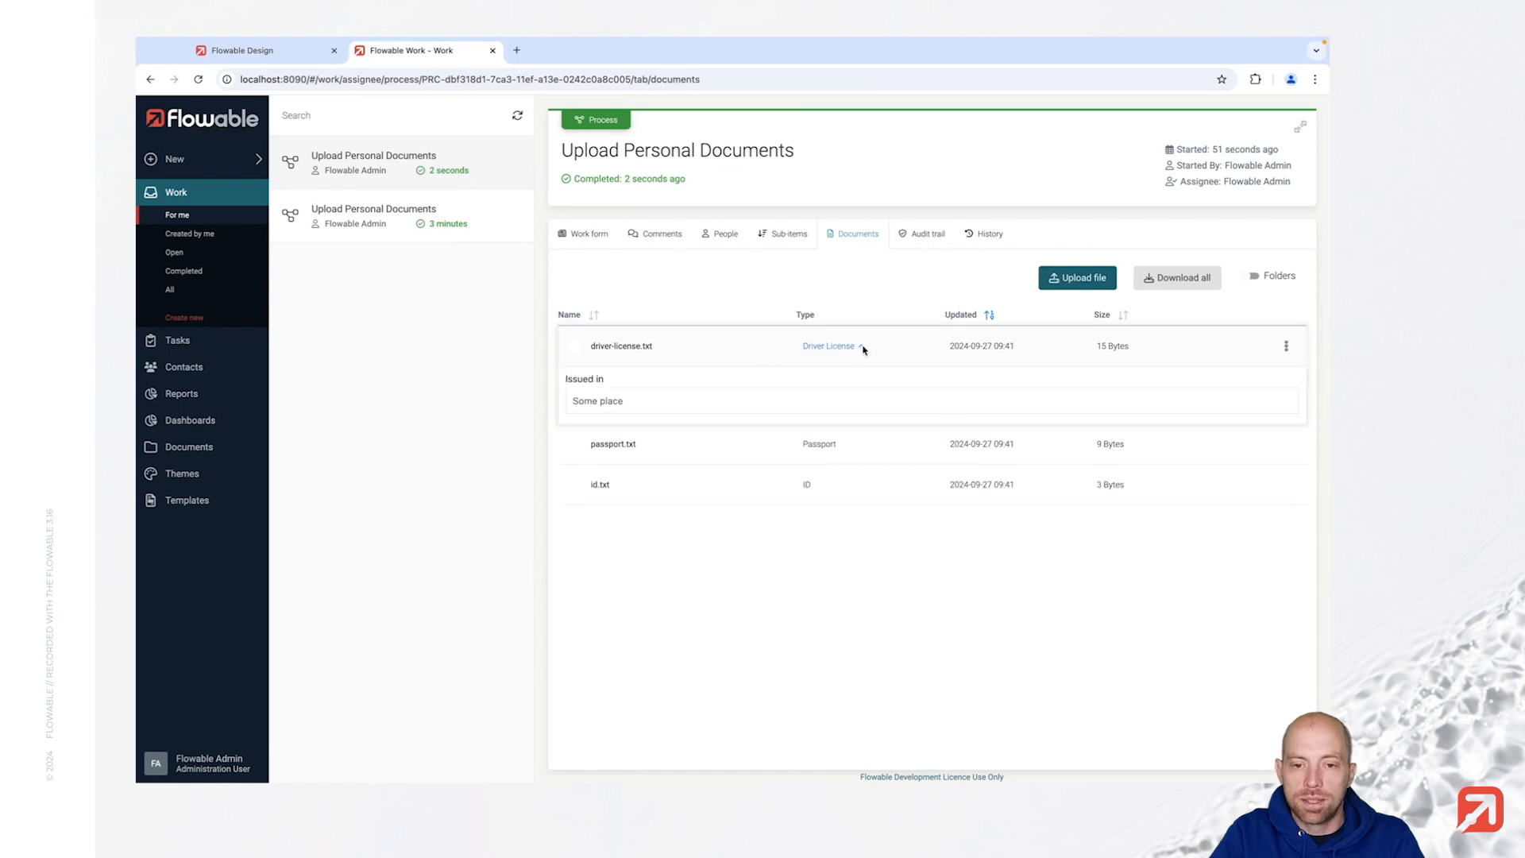